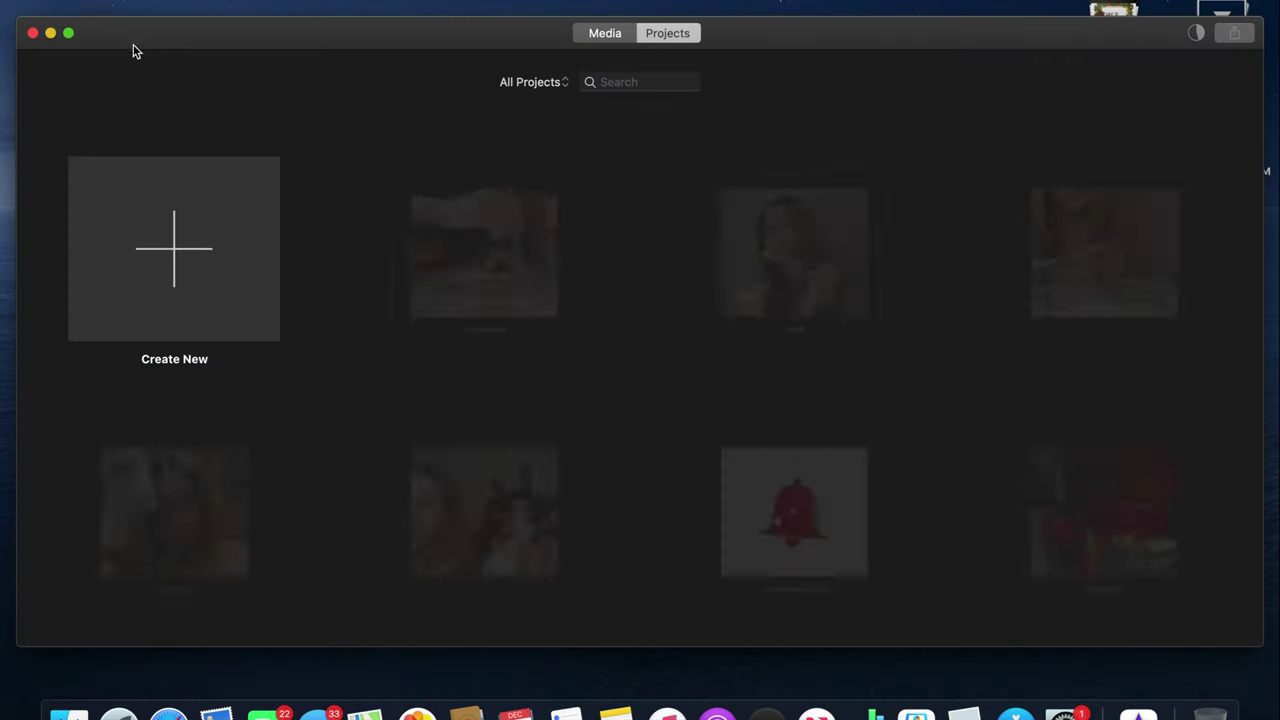
# Step: Create a new movie and drag the ten received nail clips into its timeline
pyautogui.click(183, 214)
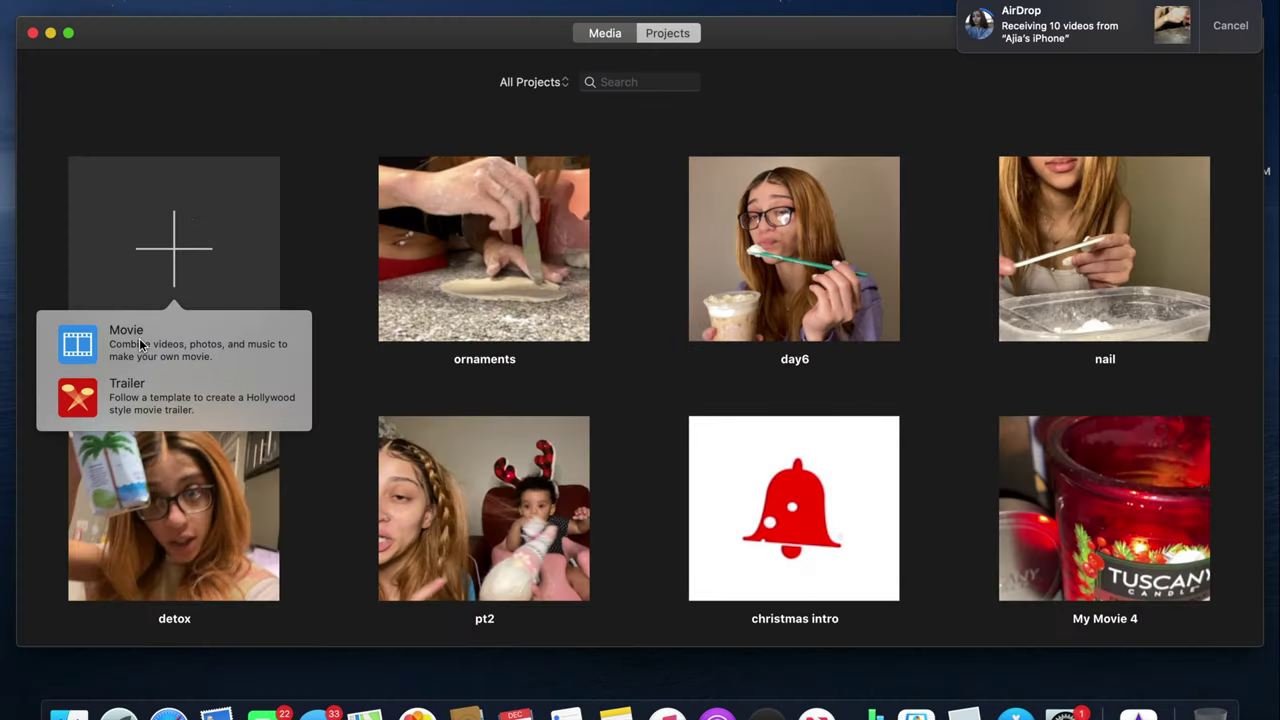
pyautogui.click(110, 338)
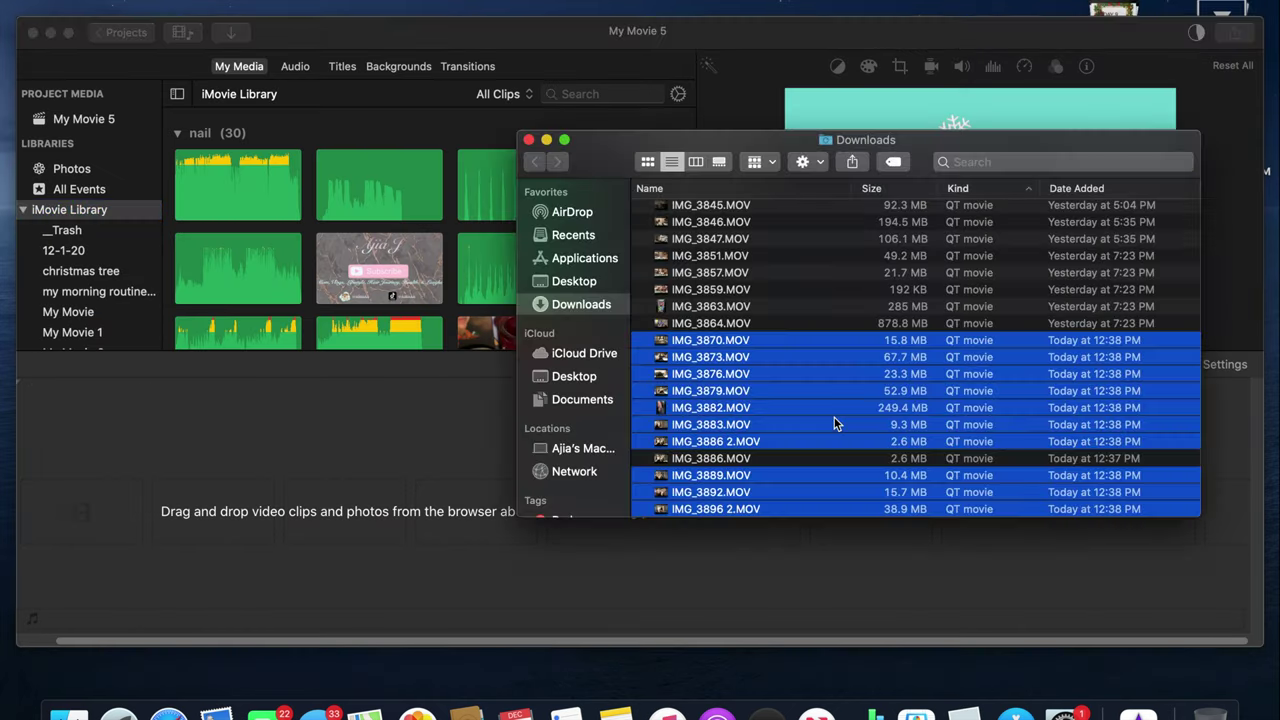
pyautogui.moveTo(834, 423); pyautogui.dragTo(172, 512)
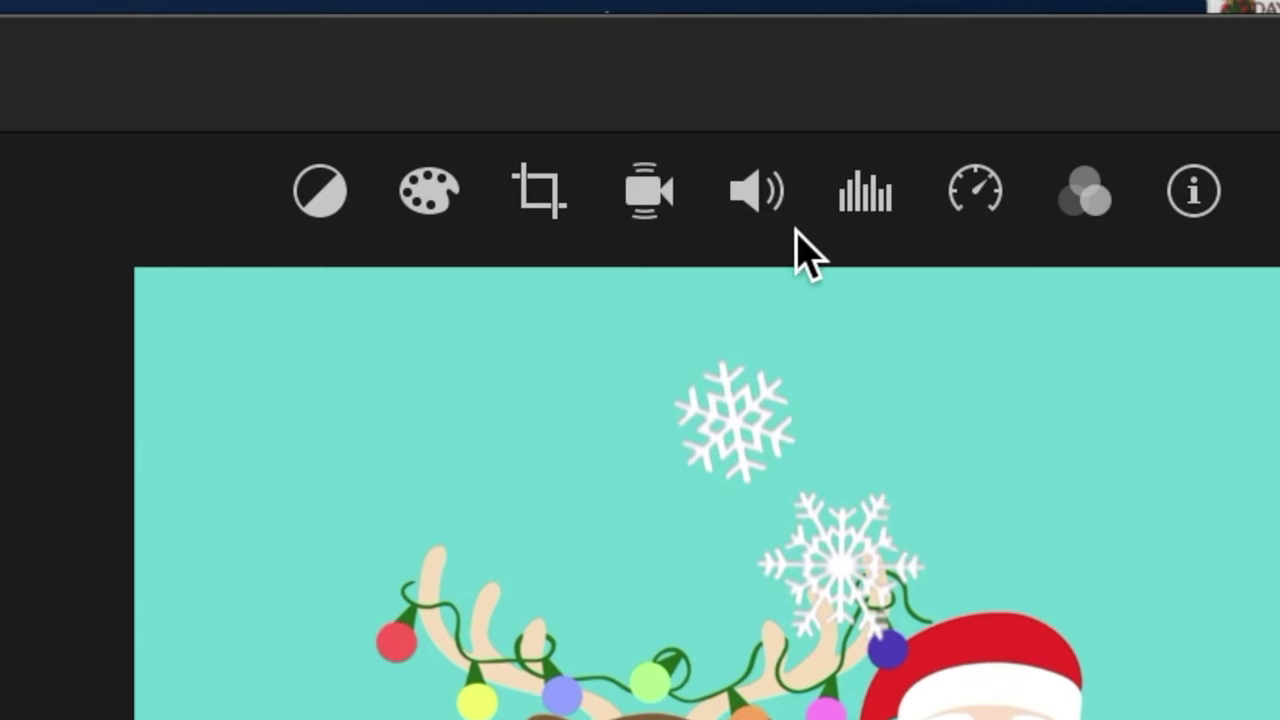
# Step: Auto-level the clip volume and append the Subscribe card at the end of the movie
pyautogui.click(774, 200)
pyautogui.click(112, 305)
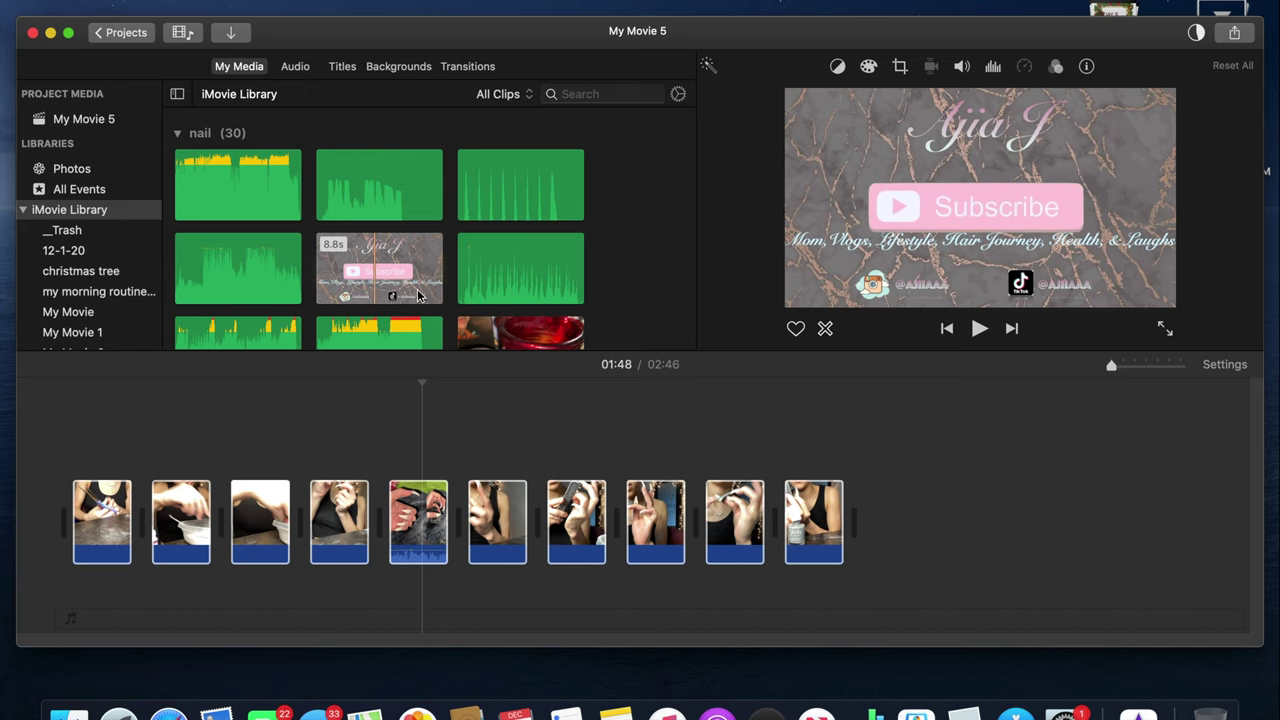
pyautogui.moveTo(380, 265); pyautogui.dragTo(862, 487)
pyautogui.scroll(-5, 510, 295)
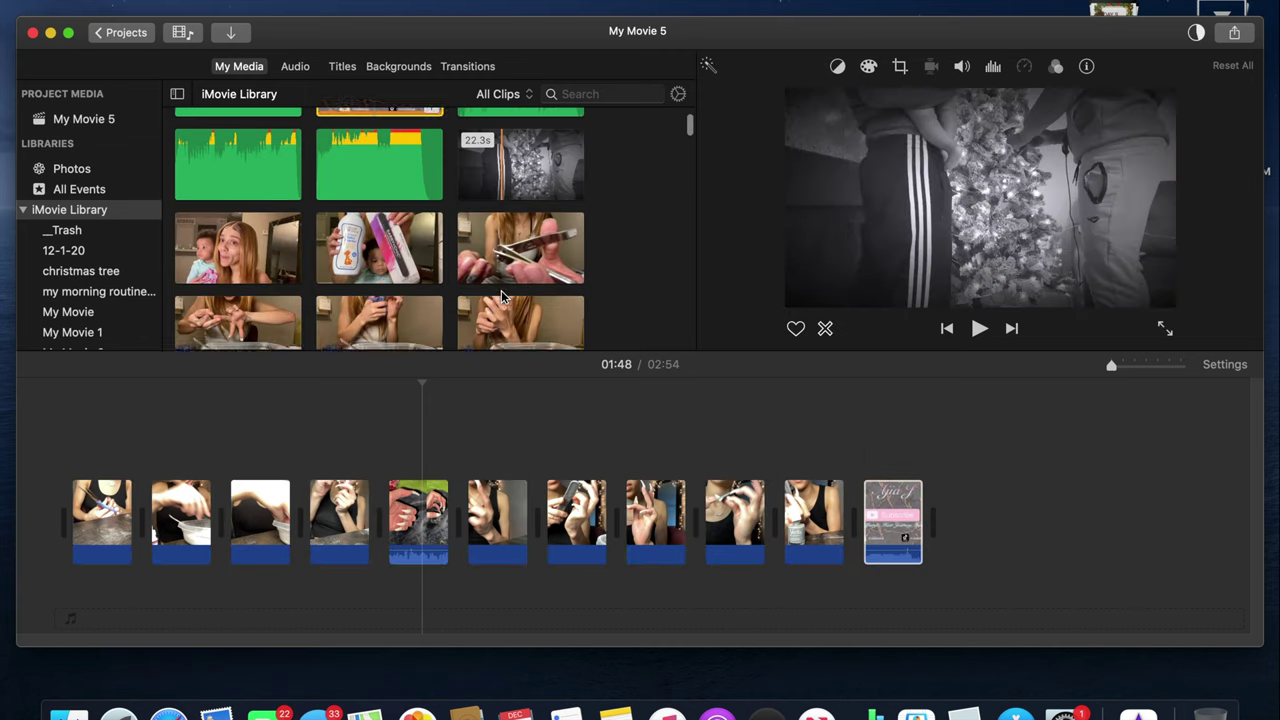
pyautogui.scroll(-3, 503, 297)
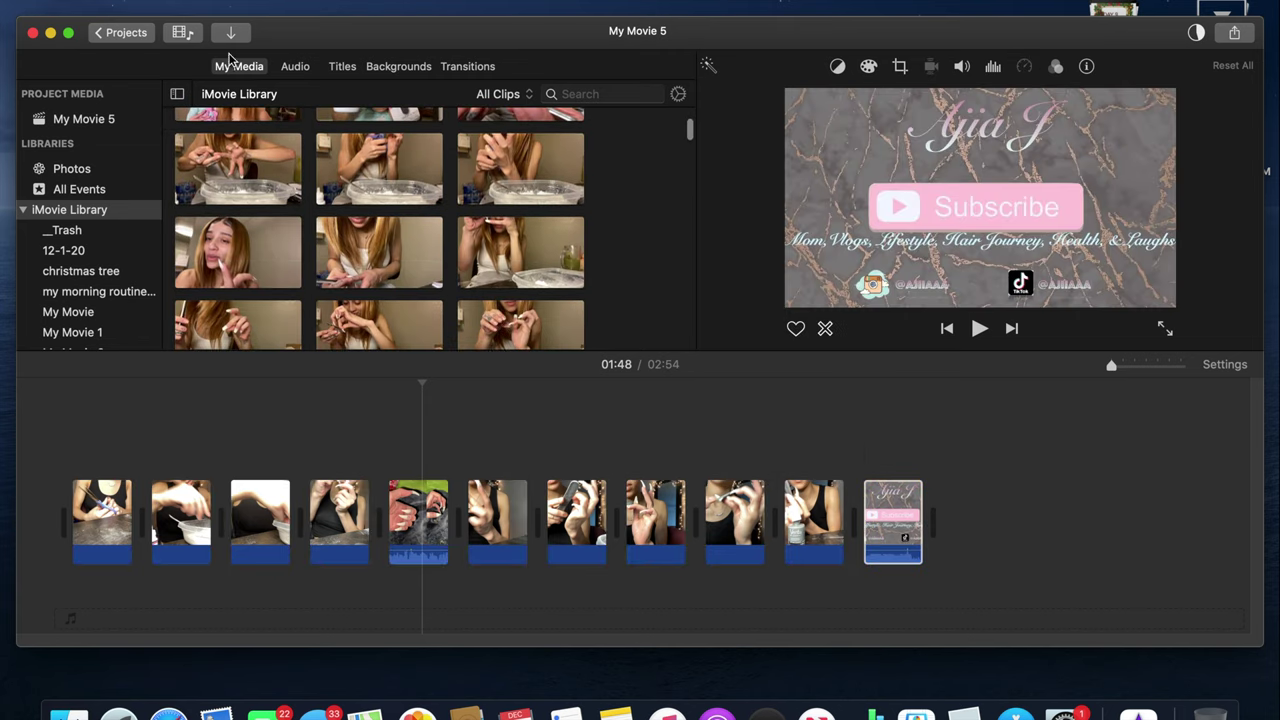
pyautogui.click(125, 33)
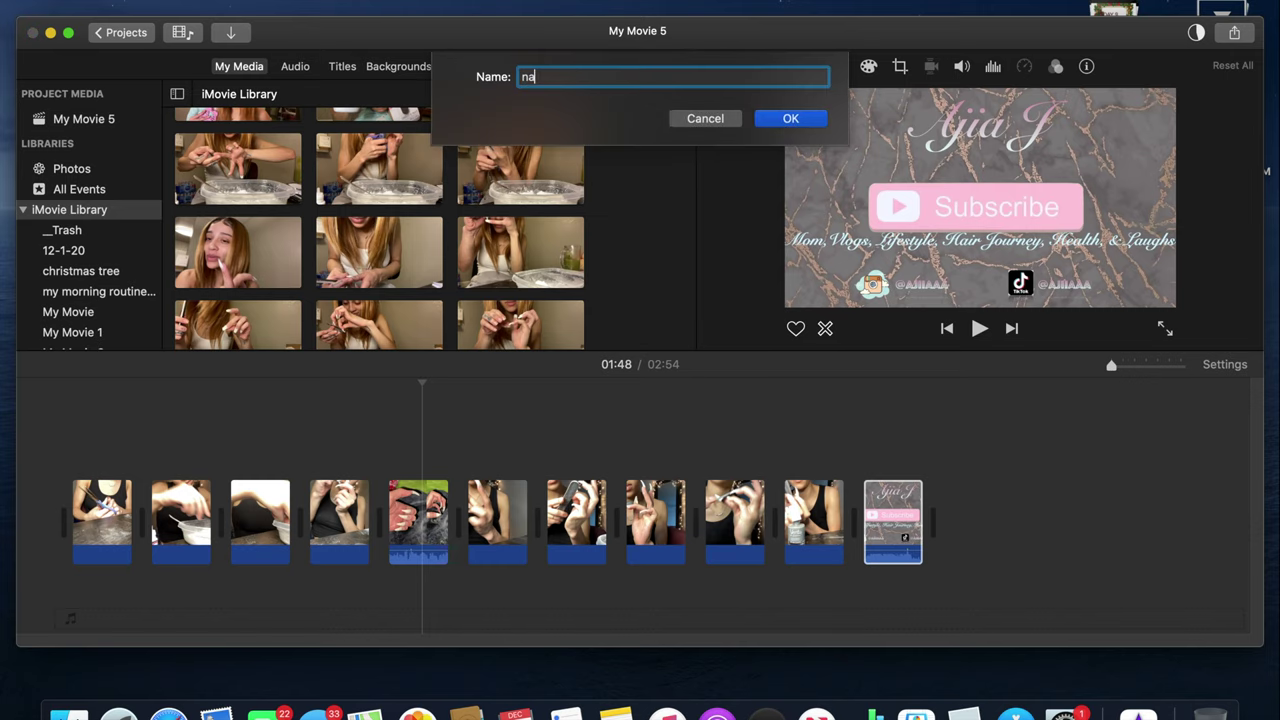
# Step: Name the project 'nails' and paste the ornaments intro clips at its start
pyautogui.press('Return')
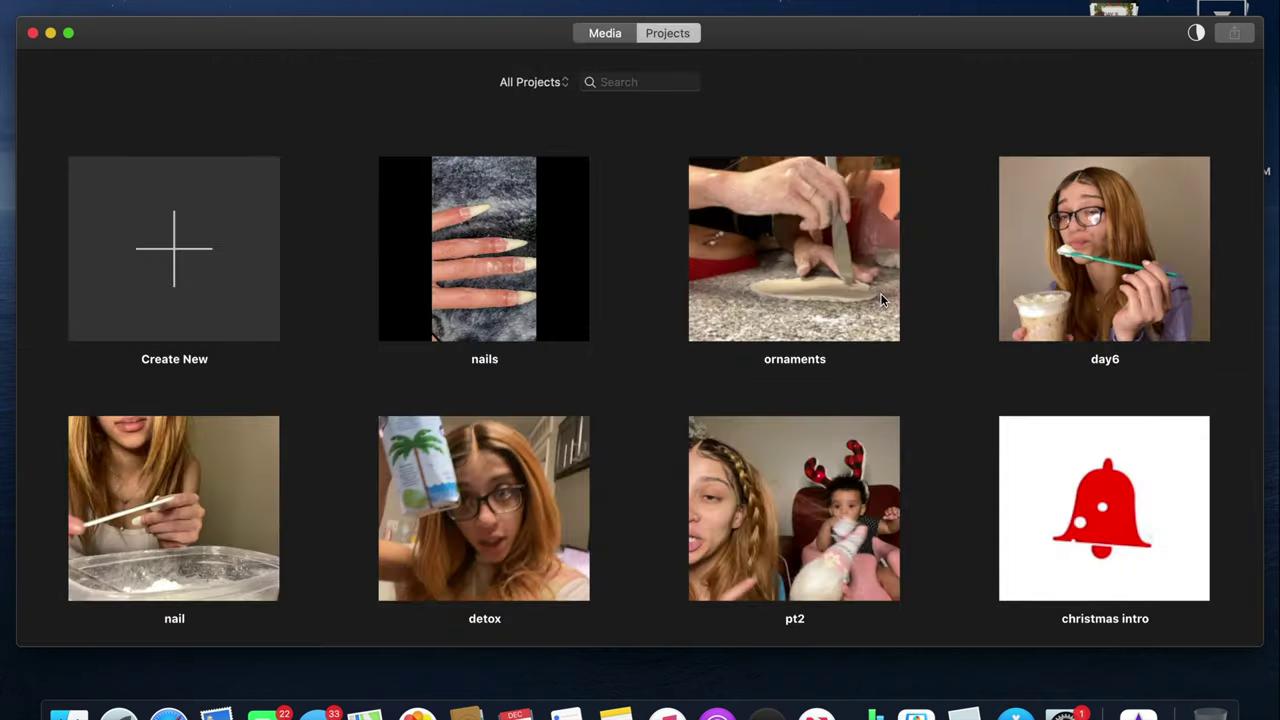
pyautogui.doubleClick(810, 274)
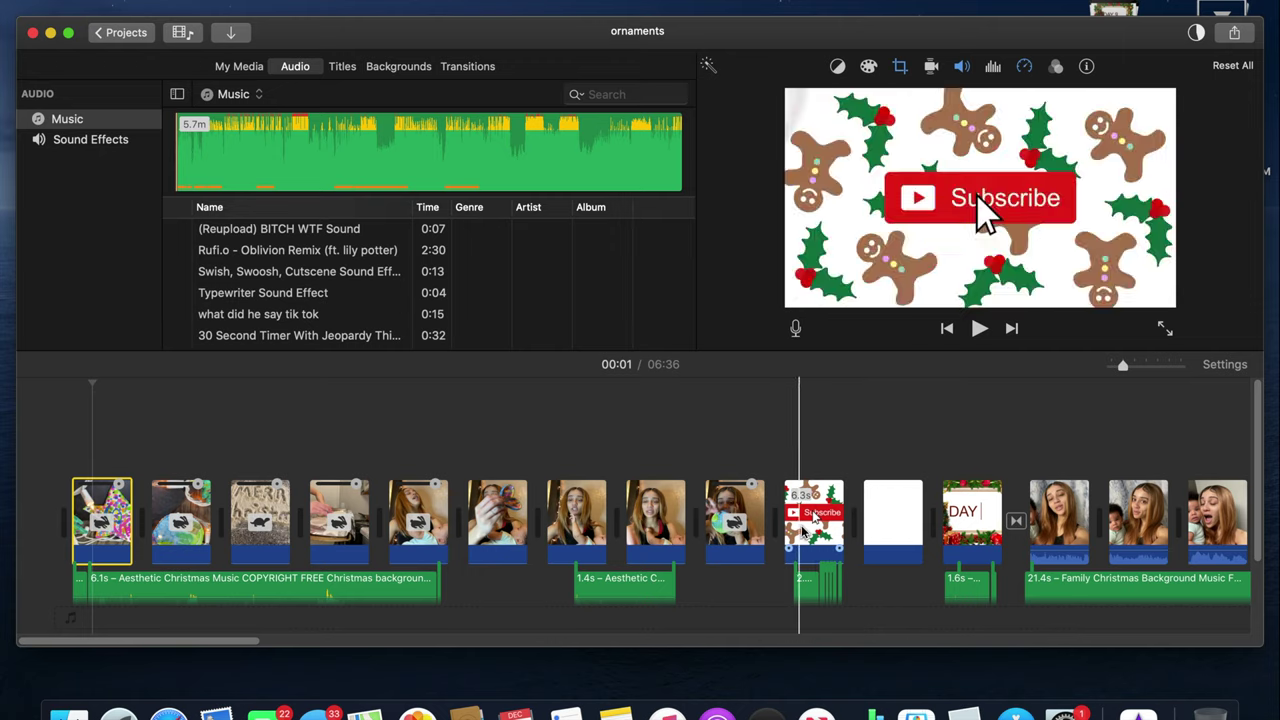
pyautogui.keyDown('shift'); pyautogui.click(817, 520); pyautogui.keyUp('shift')
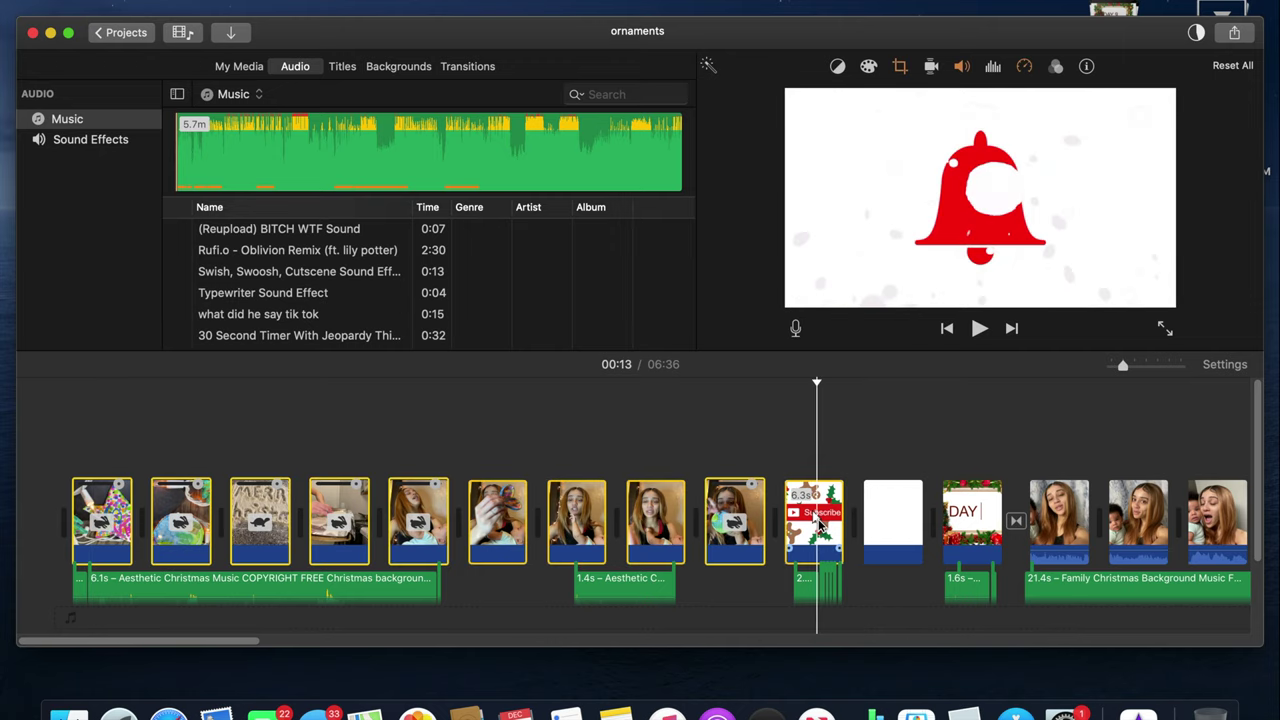
pyautogui.click(119, 32)
pyautogui.doubleClick(817, 242)
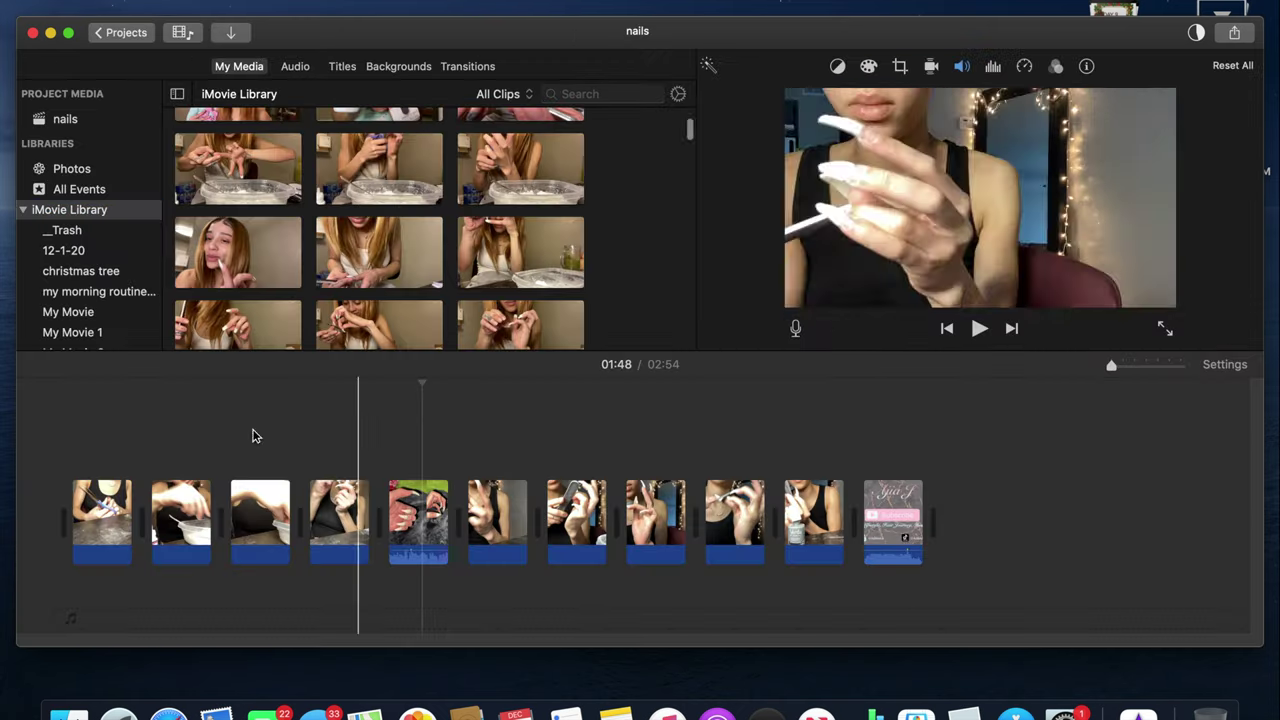
pyautogui.press('super+v')
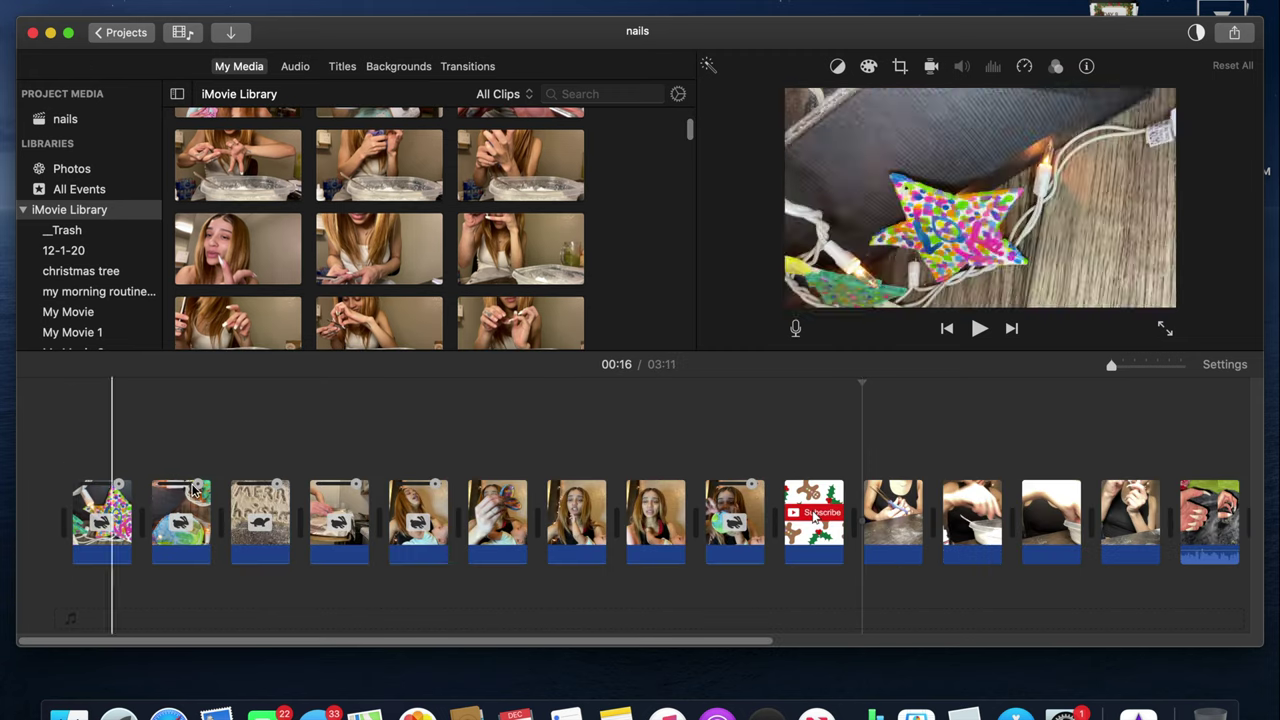
# Step: Lay Aesthetic Christmas Music under the clips as background music
pyautogui.click(295, 66)
pyautogui.moveTo(240, 228); pyautogui.dragTo(172, 238)
pyautogui.moveTo(140, 510); pyautogui.dragTo(80, 600)
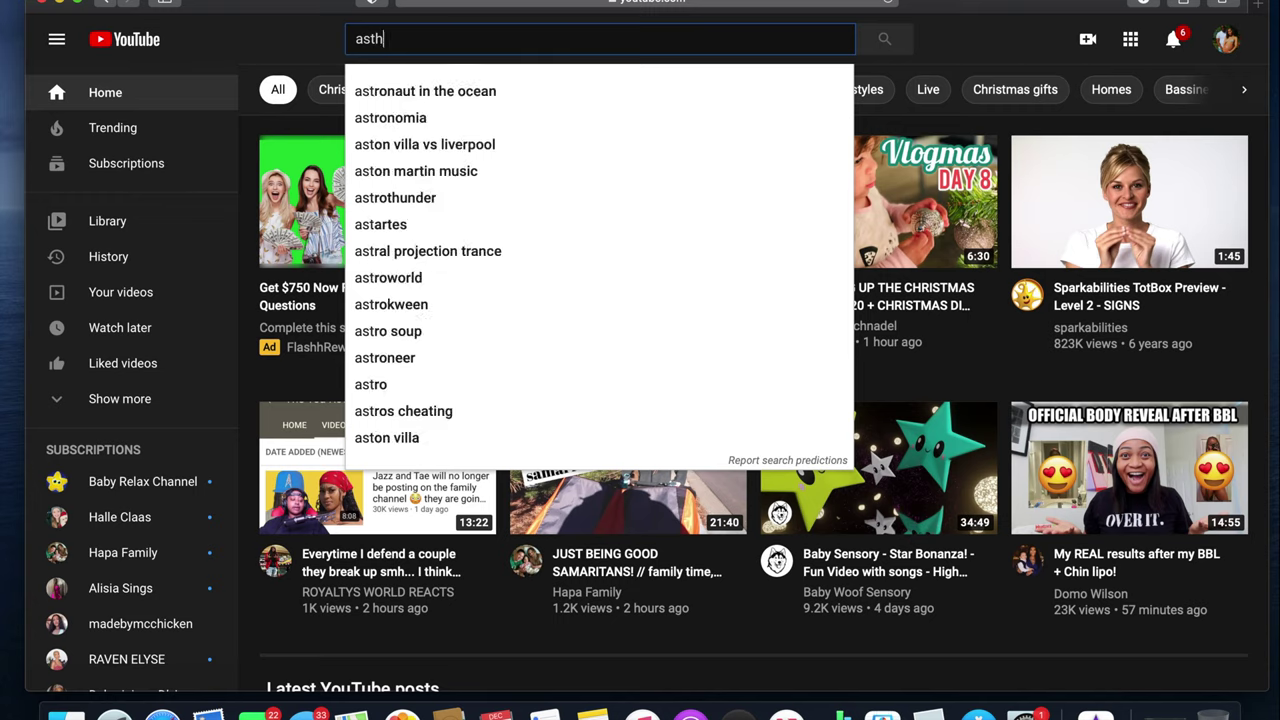
# Step: Search YouTube for aesthetic Christmas music, open the Holiday mood video, then search 'no copyright'
pyautogui.write('hetic ch')
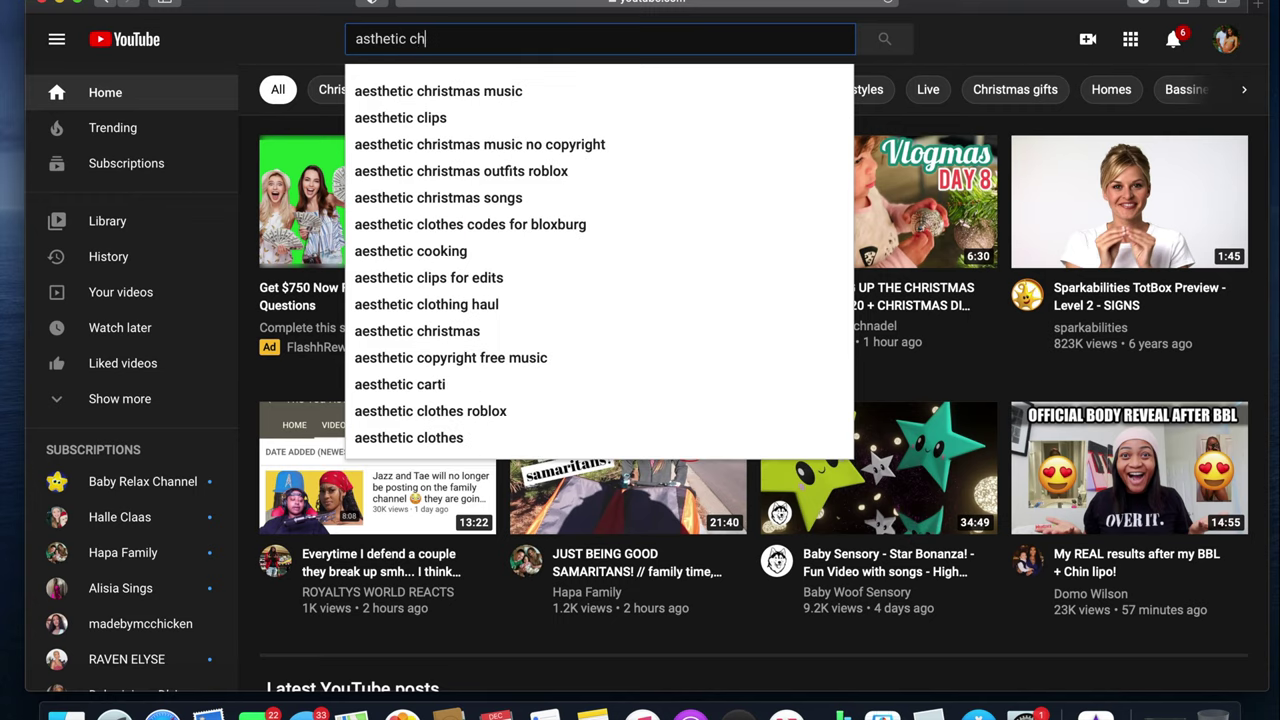
pyautogui.write('ristmas mausic')
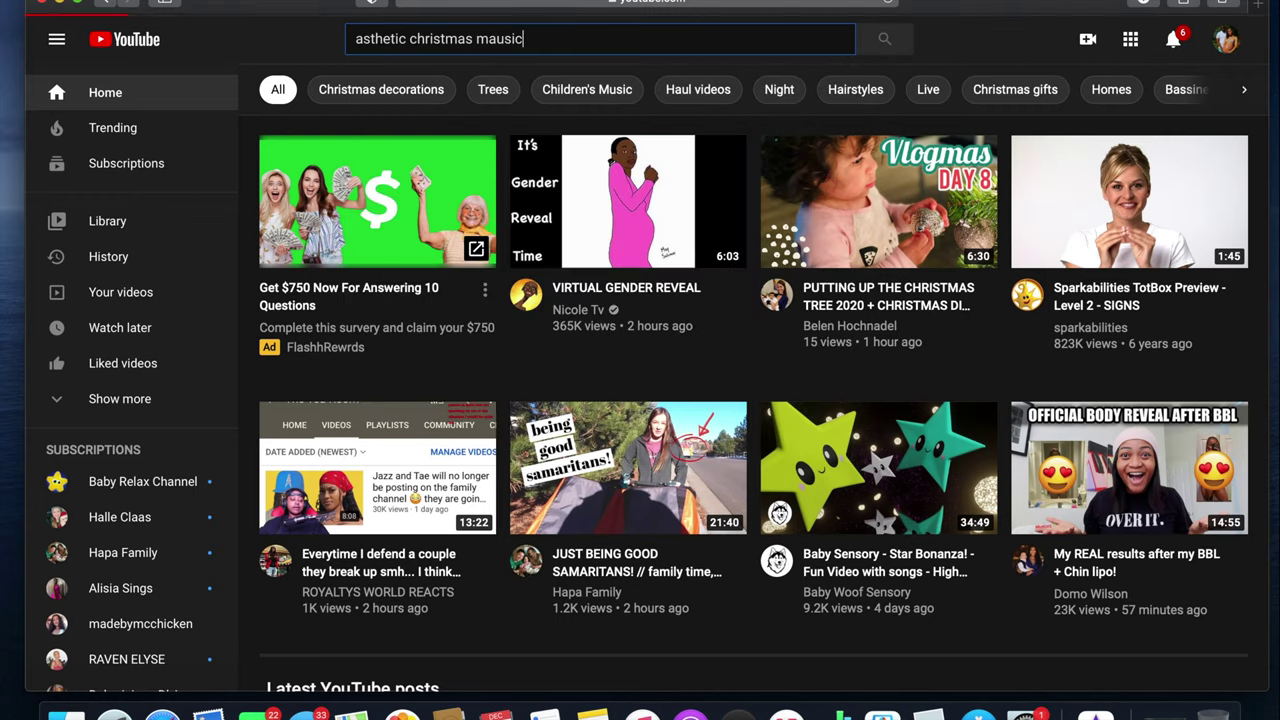
pyautogui.press('Return')
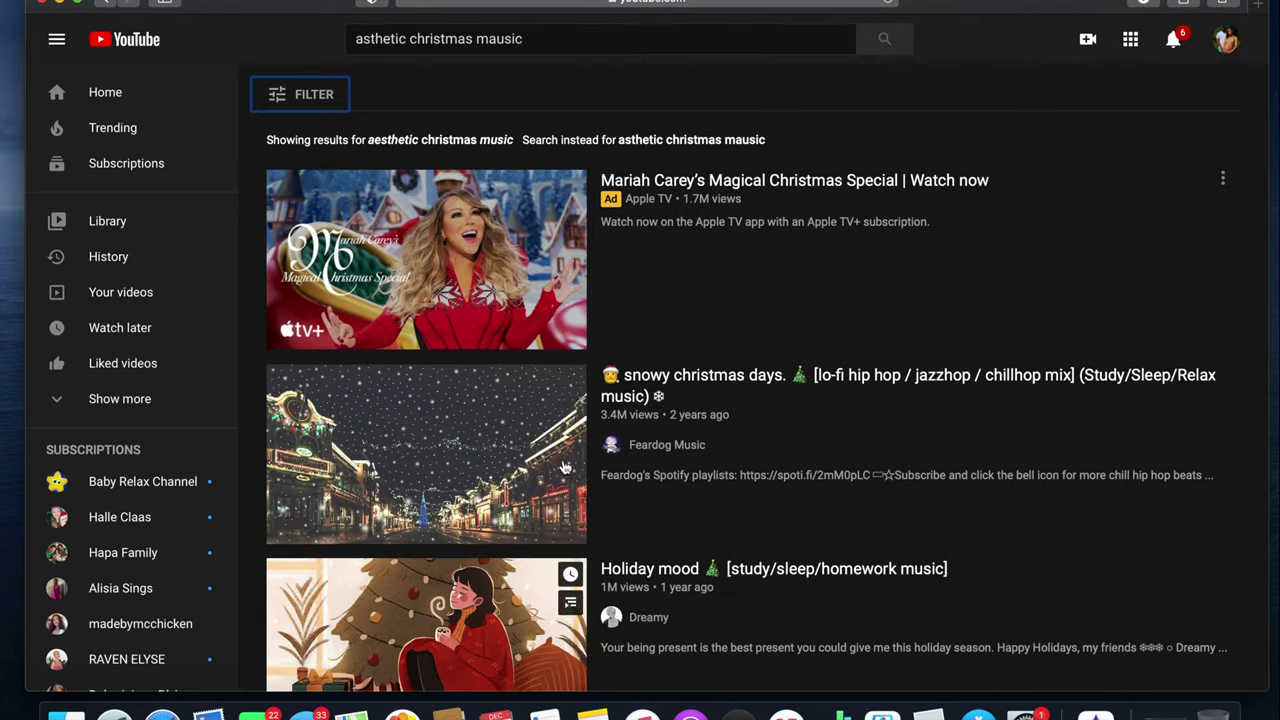
pyautogui.scroll(-1, 563, 330)
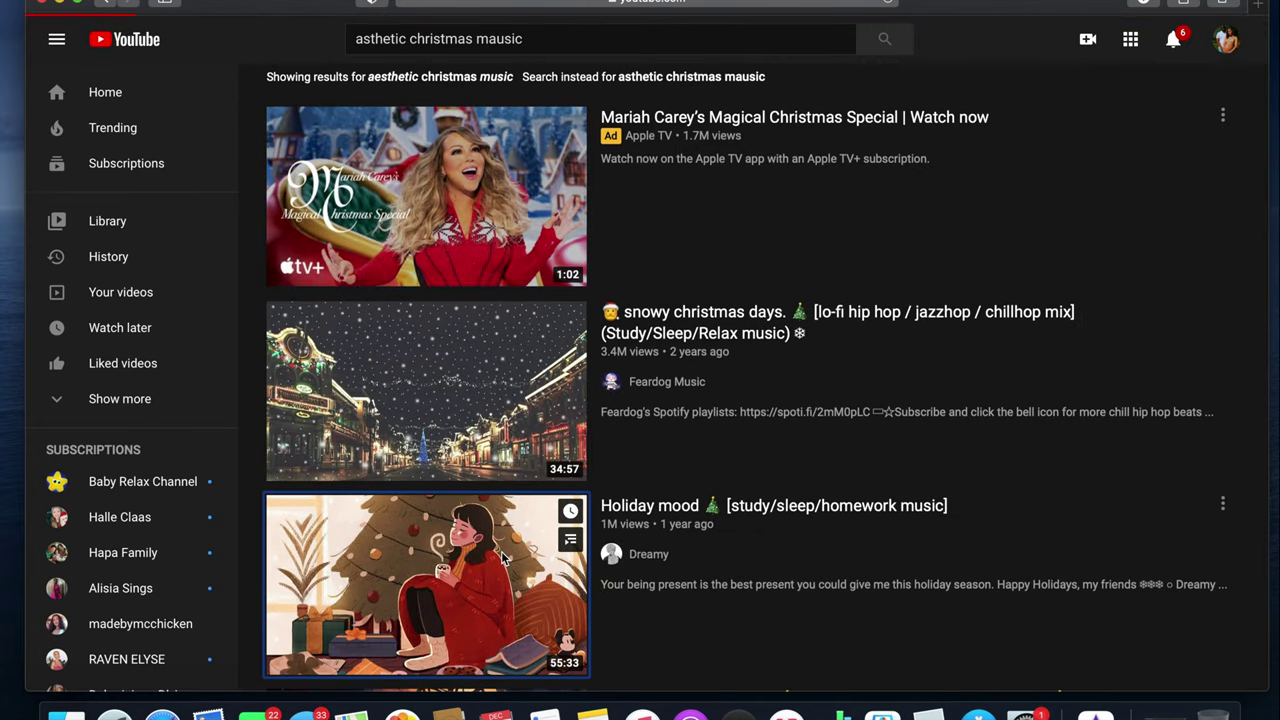
pyautogui.click(502, 558)
pyautogui.press('XF86AudioLowerVolume')
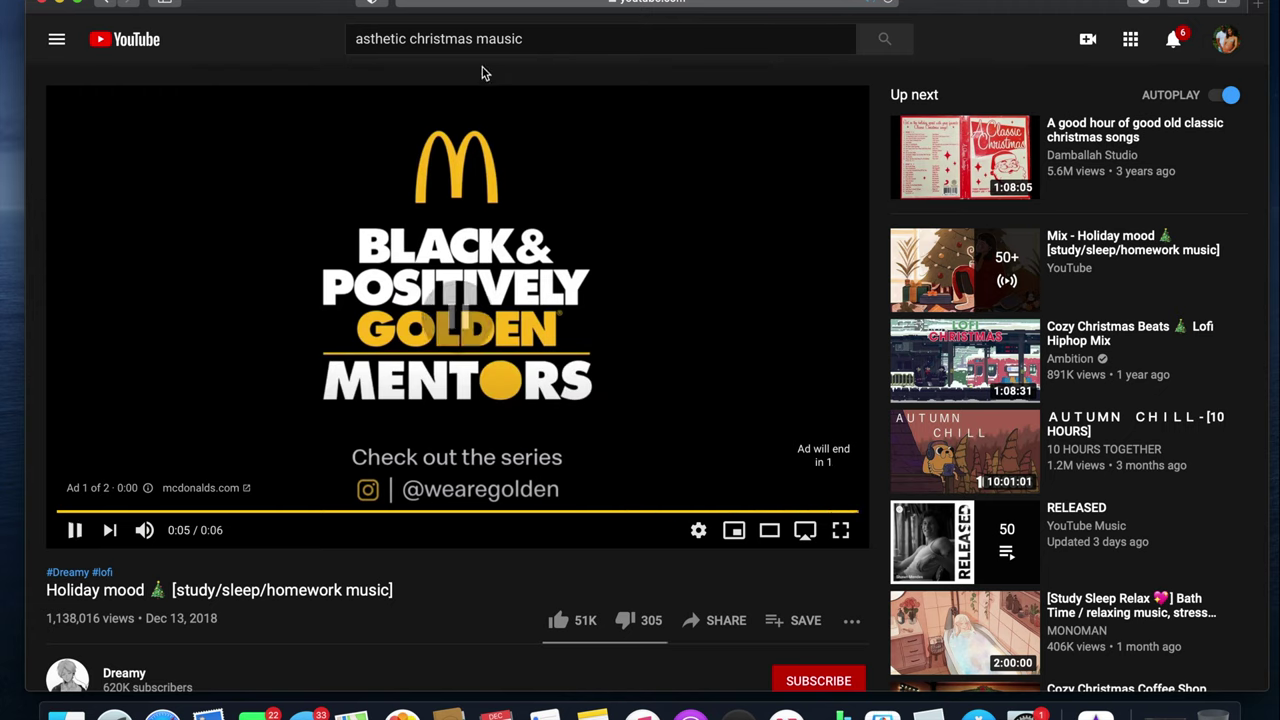
pyautogui.click(543, 37)
pyautogui.click(570, 90)
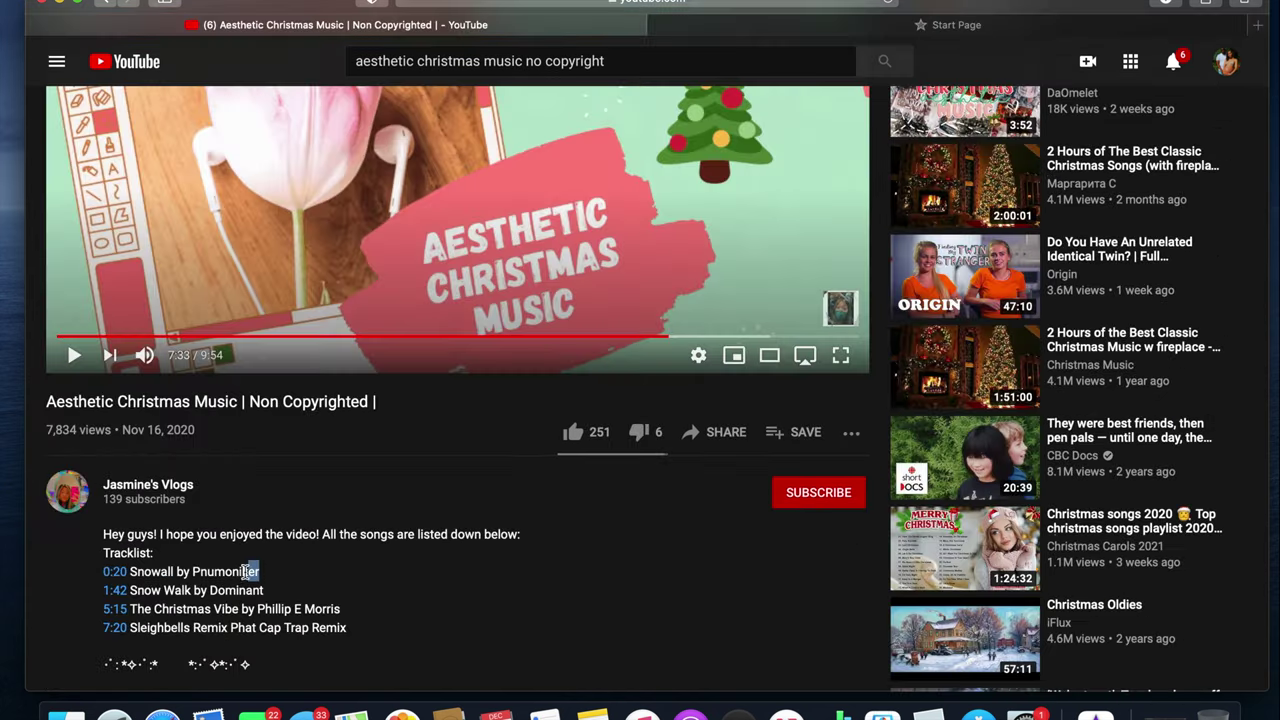
# Step: In another tab, search for the Pnumoniker song and open the Autumn mood result
pyautogui.hotkey('ctrl', 'Tab')
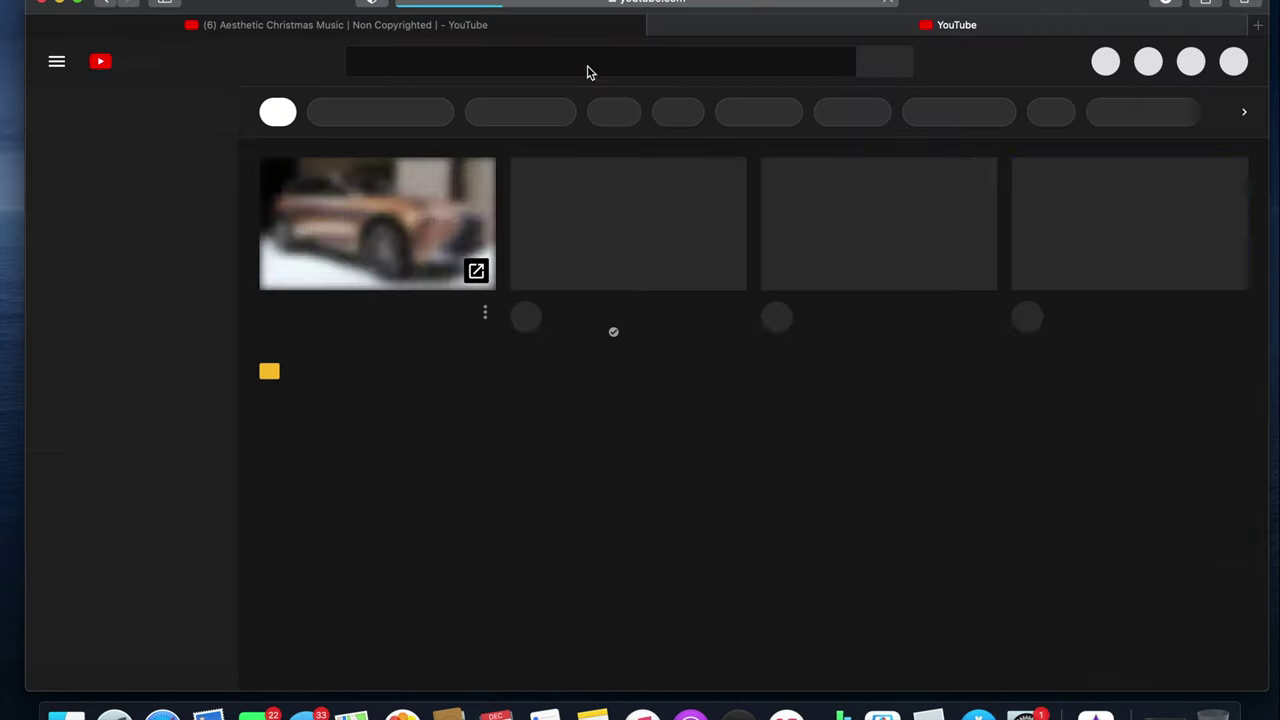
pyautogui.click(583, 60)
pyautogui.write('nowall by Pnumoniker')
pyautogui.press('Return')
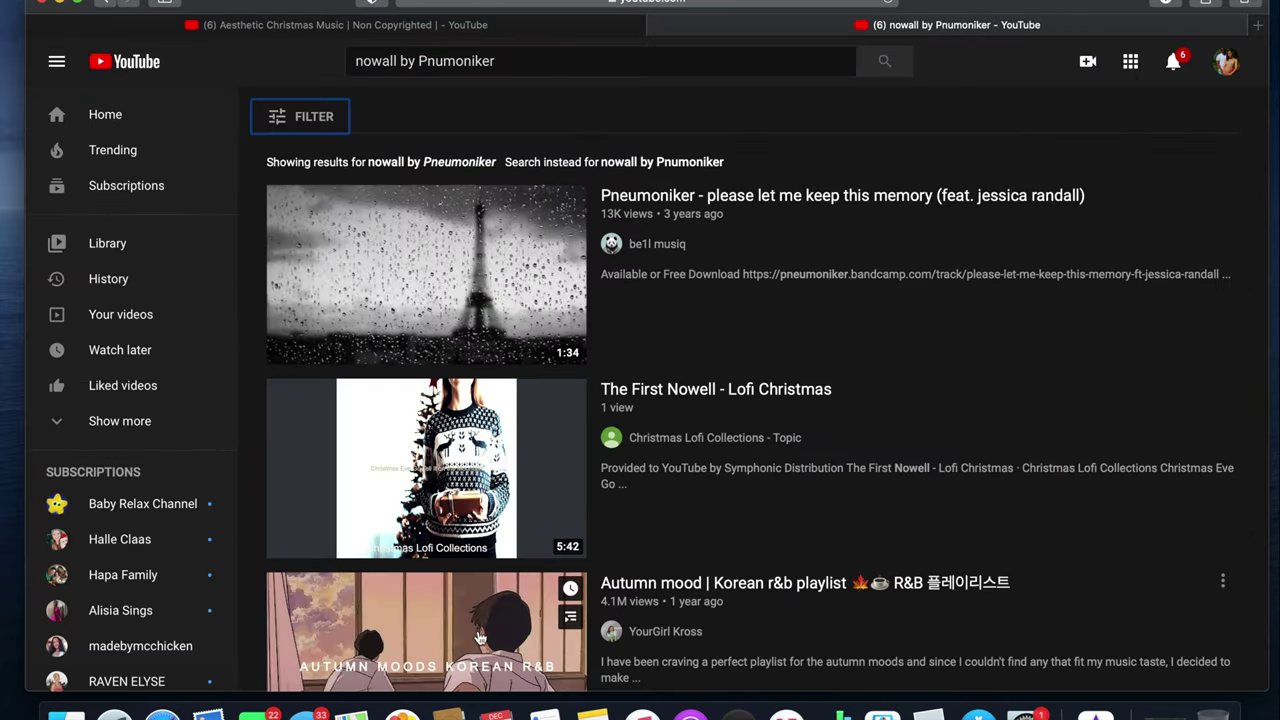
pyautogui.click(480, 637)
pyautogui.scroll(-1, 354, 688)
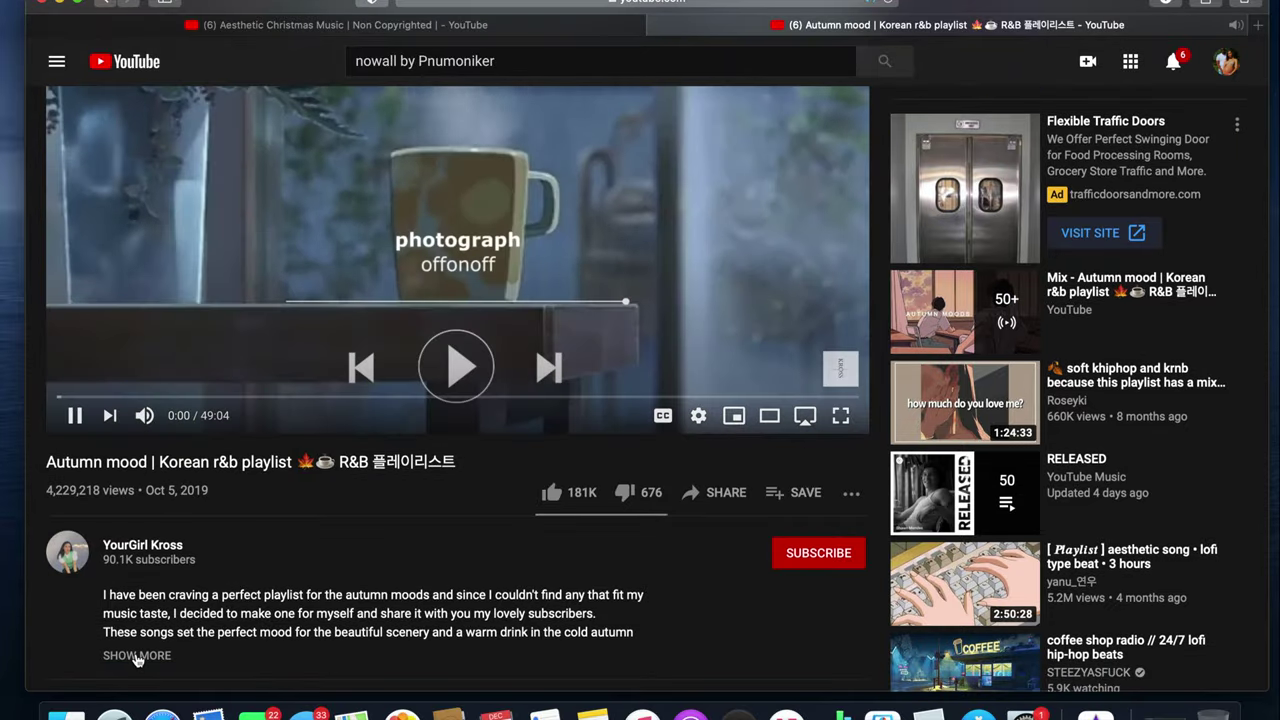
pyautogui.click(137, 655)
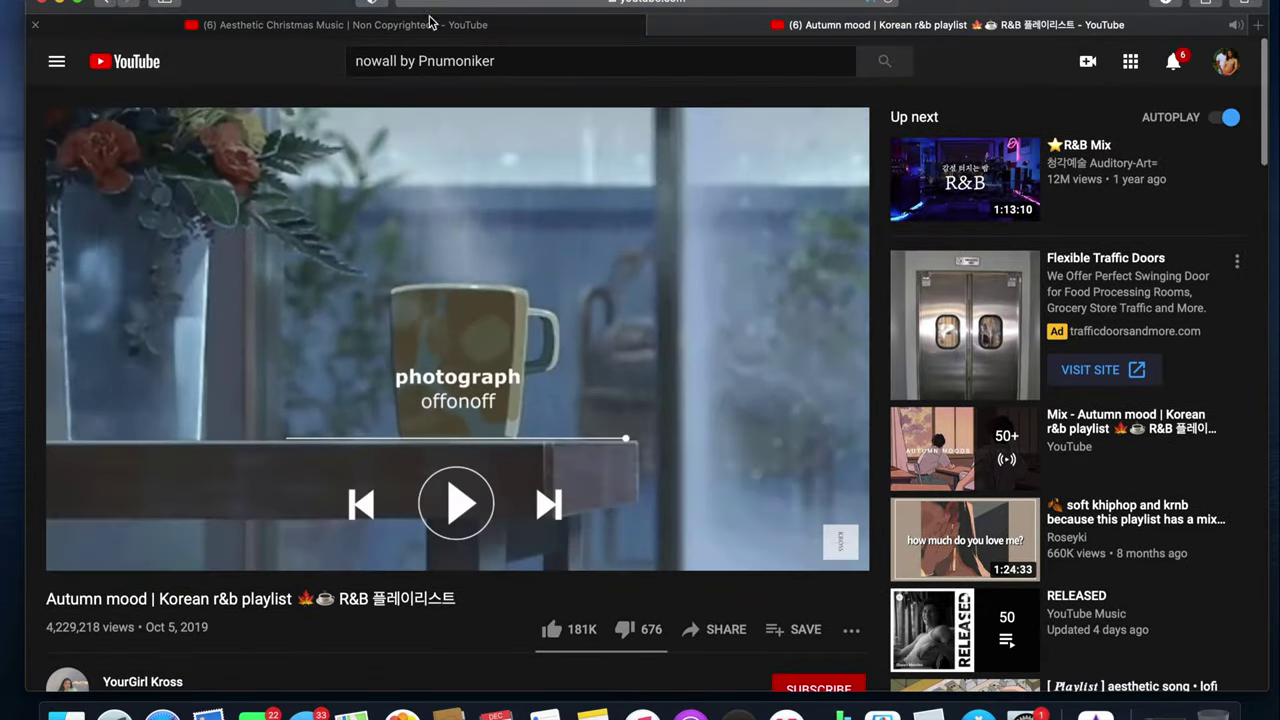
# Step: Correct the song search and open the pneumoniker - Snowfall video, skipping past the ad
pyautogui.click(357, 61)
pyautogui.write('s')
pyautogui.press('Return')
pyautogui.click(357, 330)
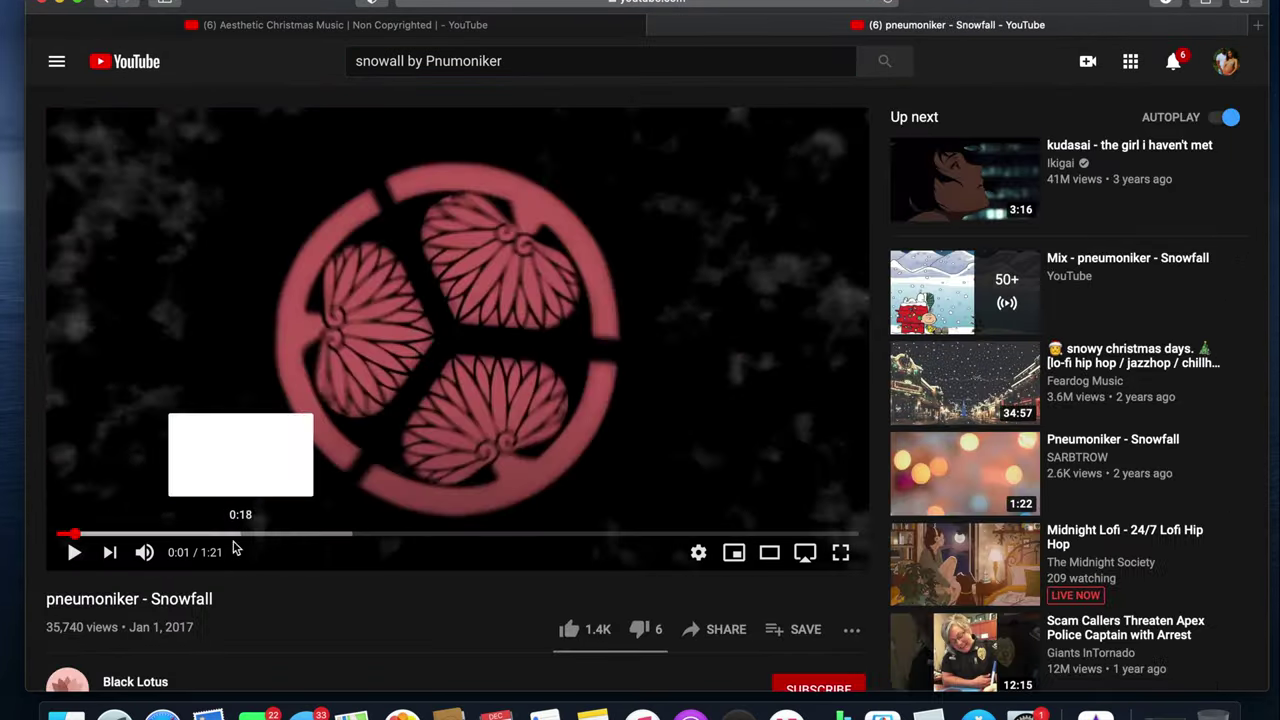
pyautogui.click(226, 535)
pyautogui.click(646, 483)
pyautogui.scroll(-4, 473, 468)
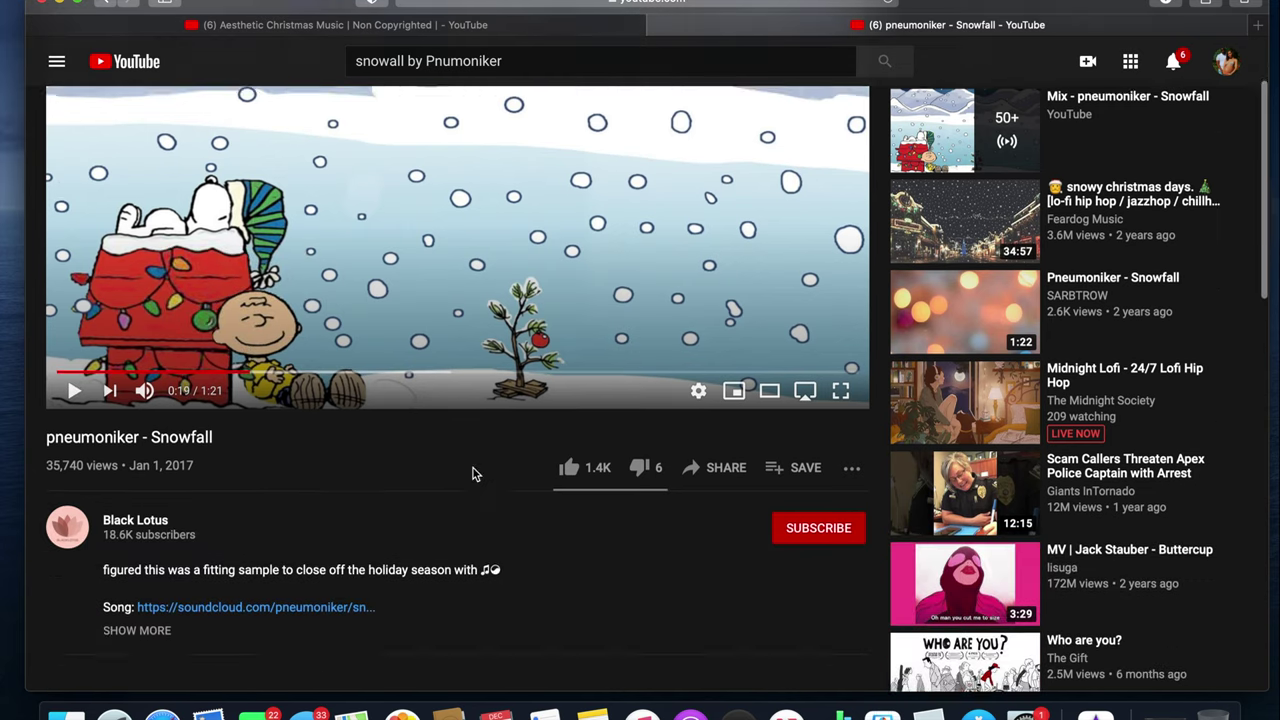
# Step: Check the song's SoundCloud link page, then start a new blank browser tab
pyautogui.press('super+t')
pyautogui.click(865, 28)
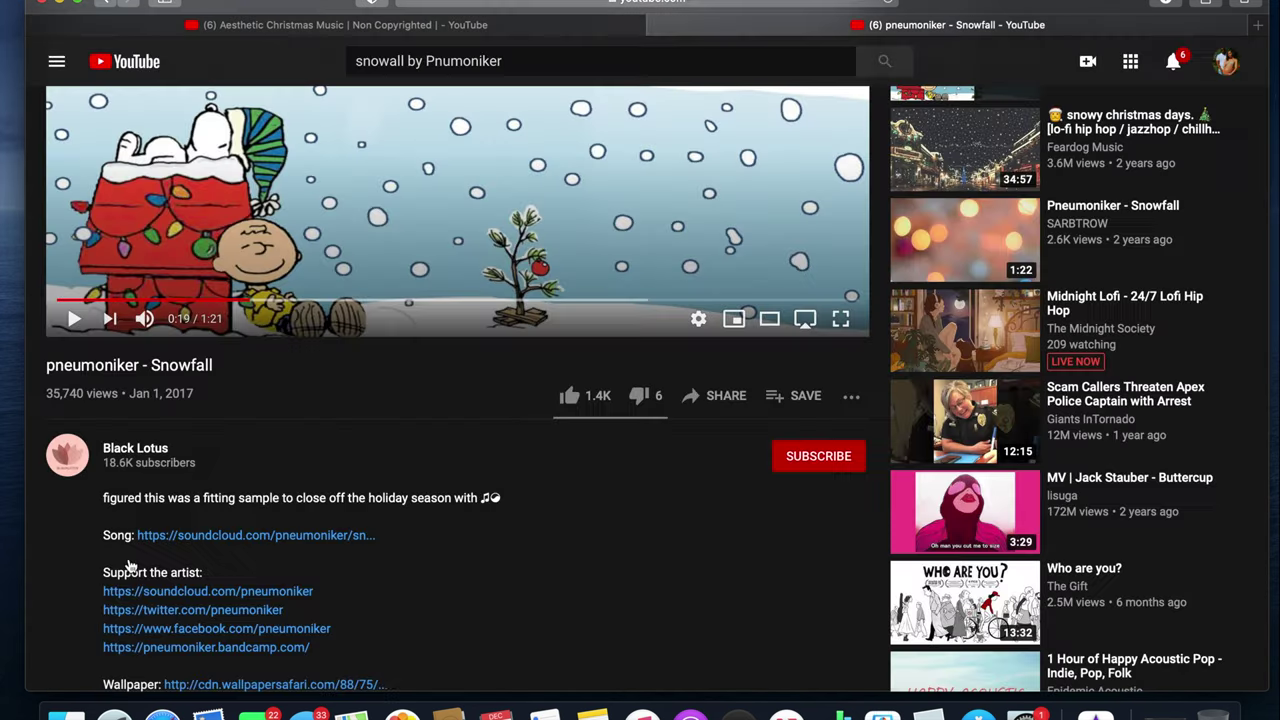
pyautogui.click(207, 587)
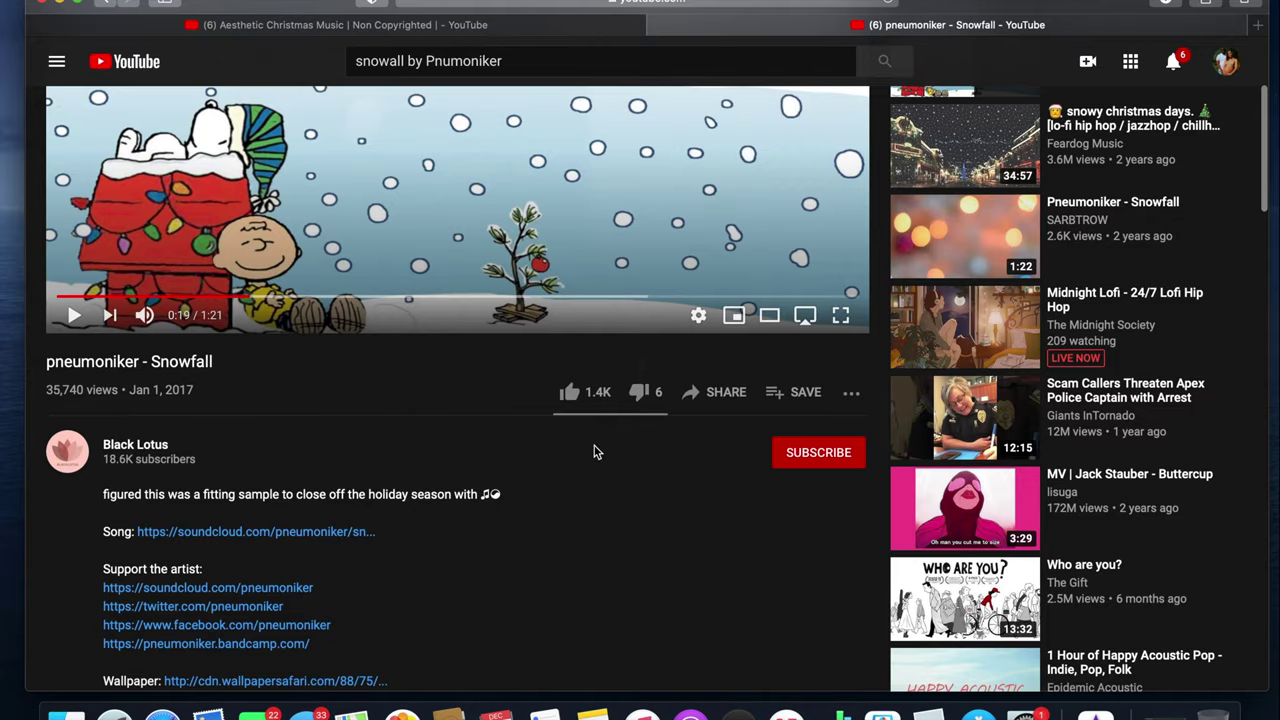
pyautogui.scroll(-5, 594, 452)
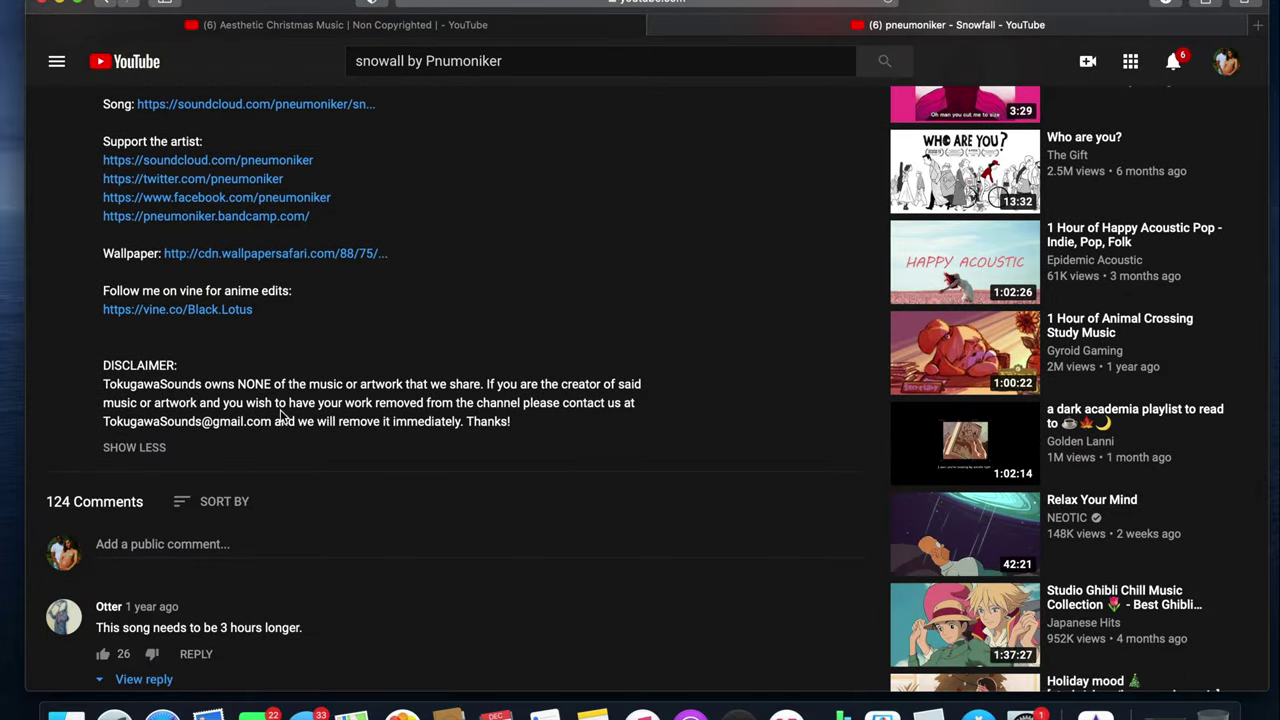
pyautogui.scroll(-10, 246, 520)
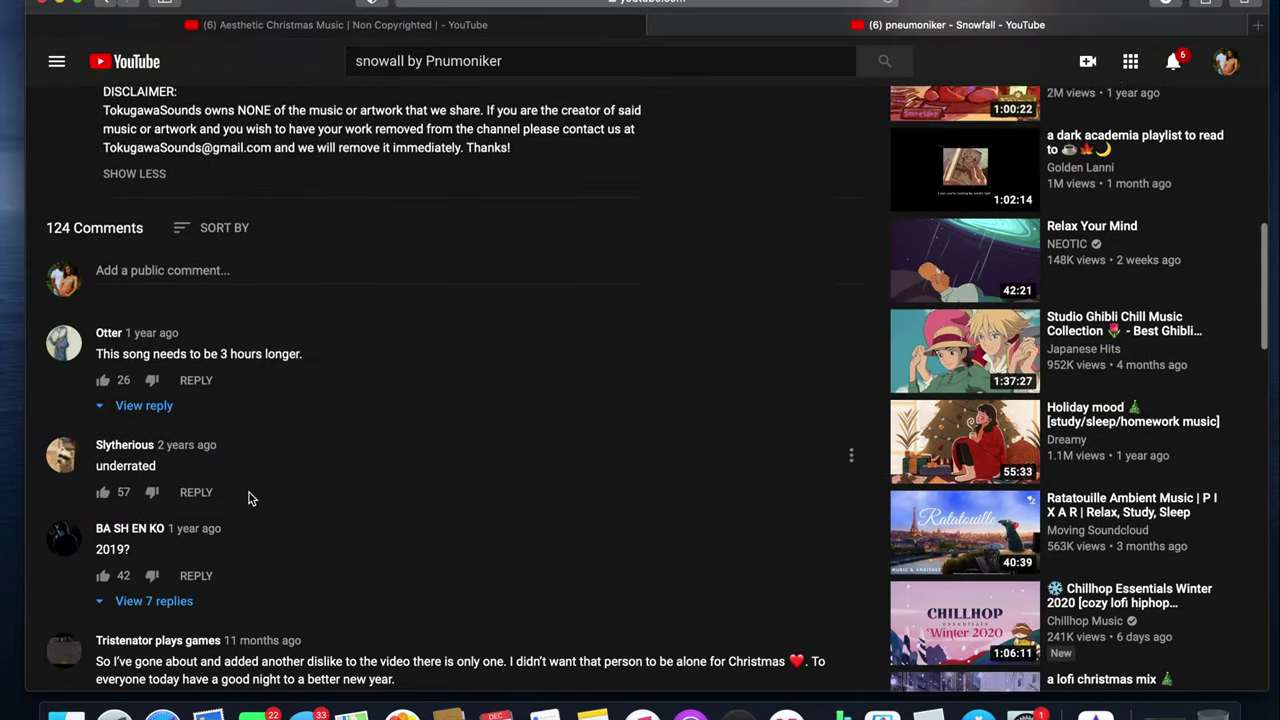
pyautogui.scroll(-8, 250, 495)
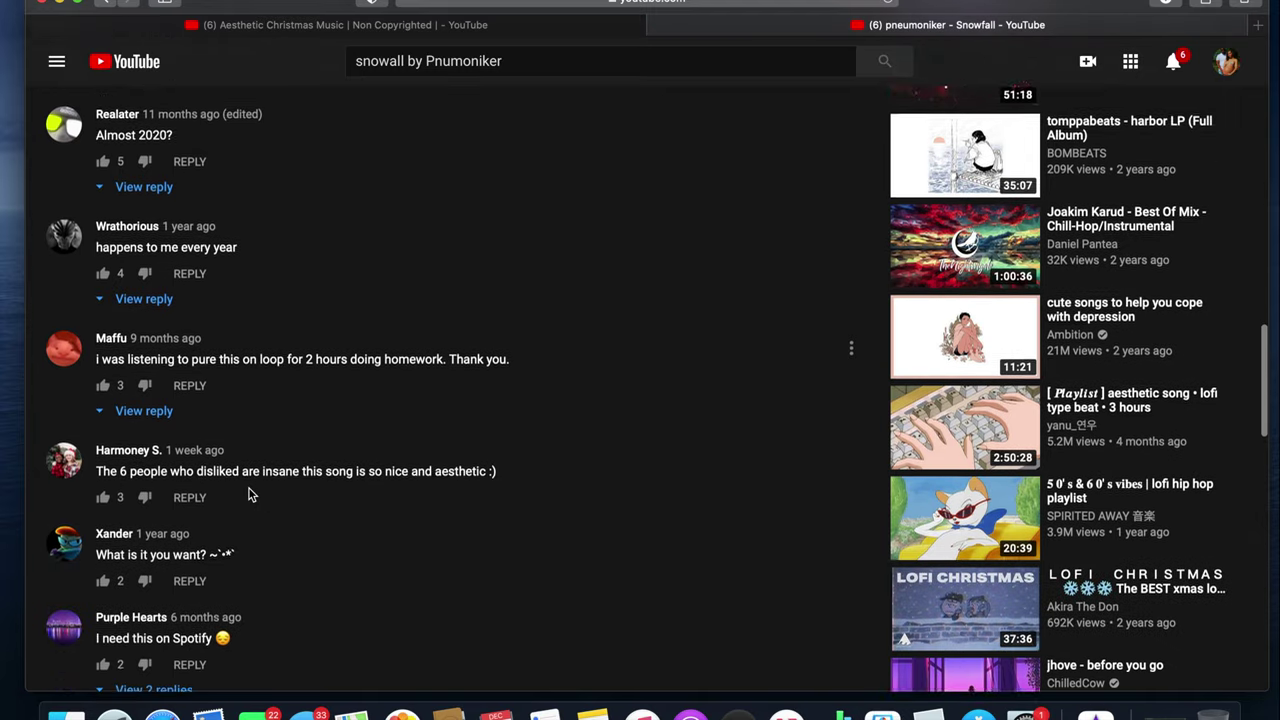
pyautogui.scroll(-8, 250, 495)
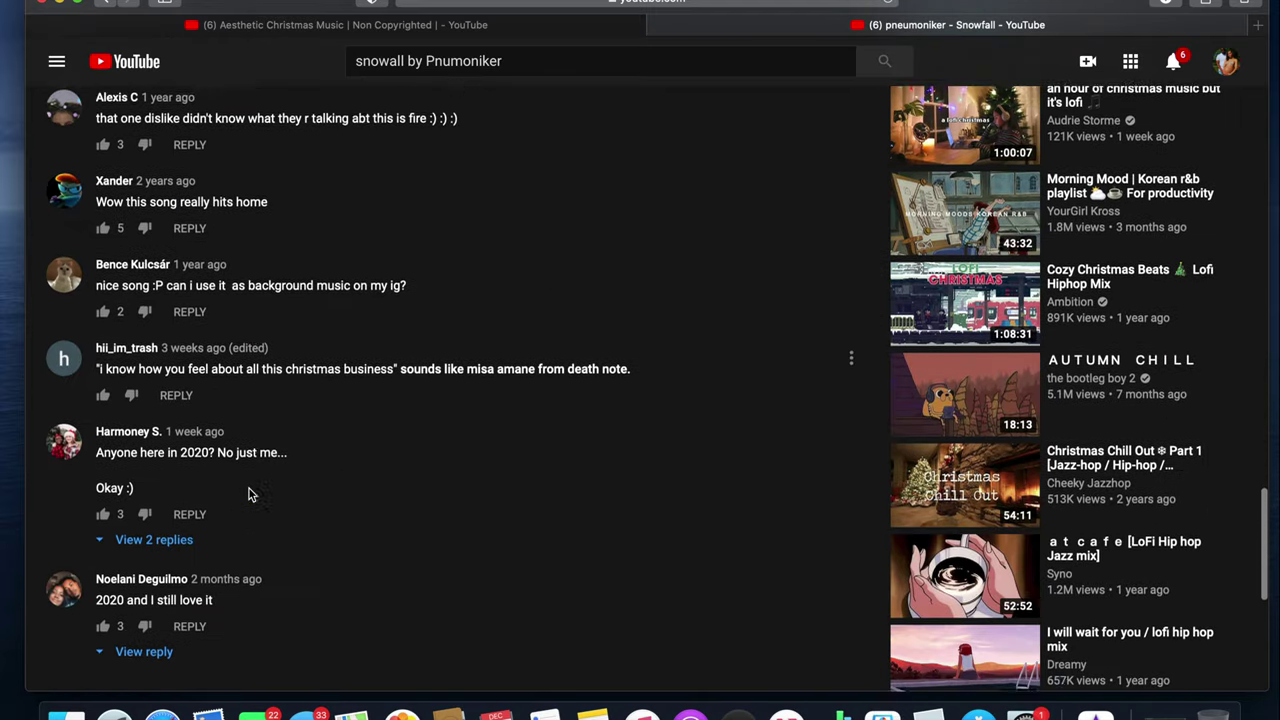
pyautogui.press('Home')
pyautogui.scroll(-4, 500, 178)
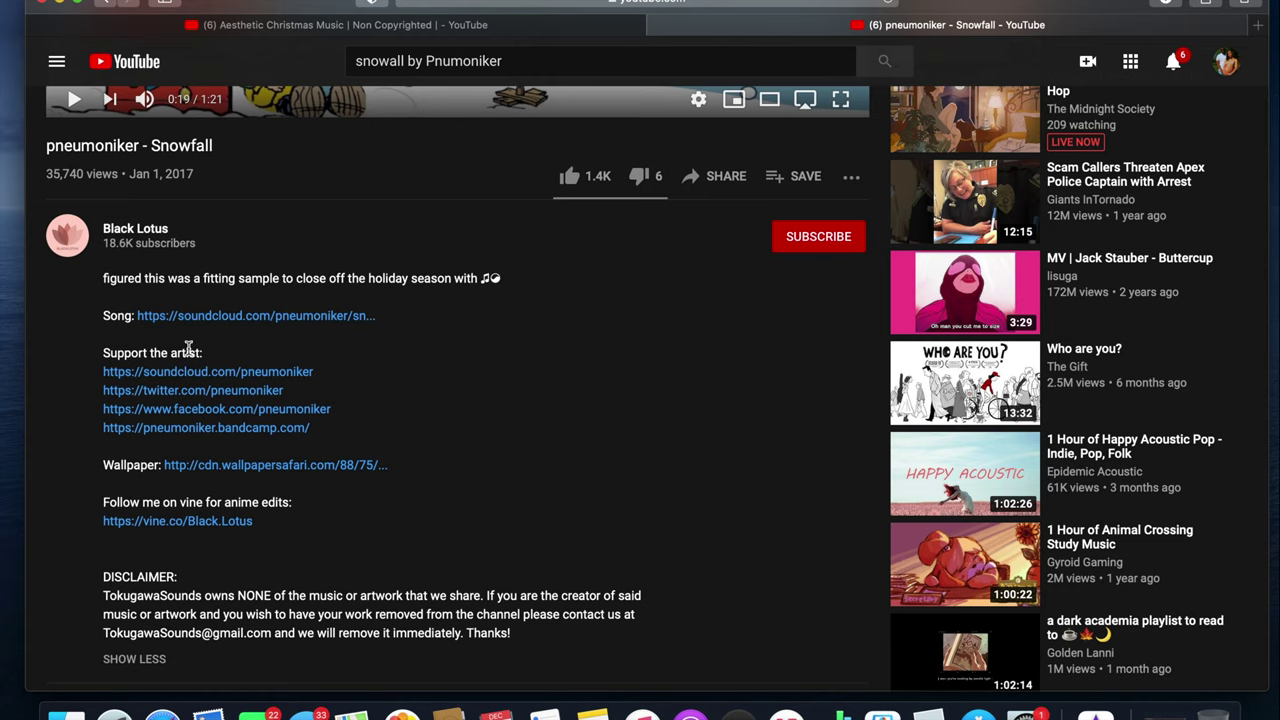
pyautogui.scroll(3, 188, 348)
pyautogui.press('super+t')
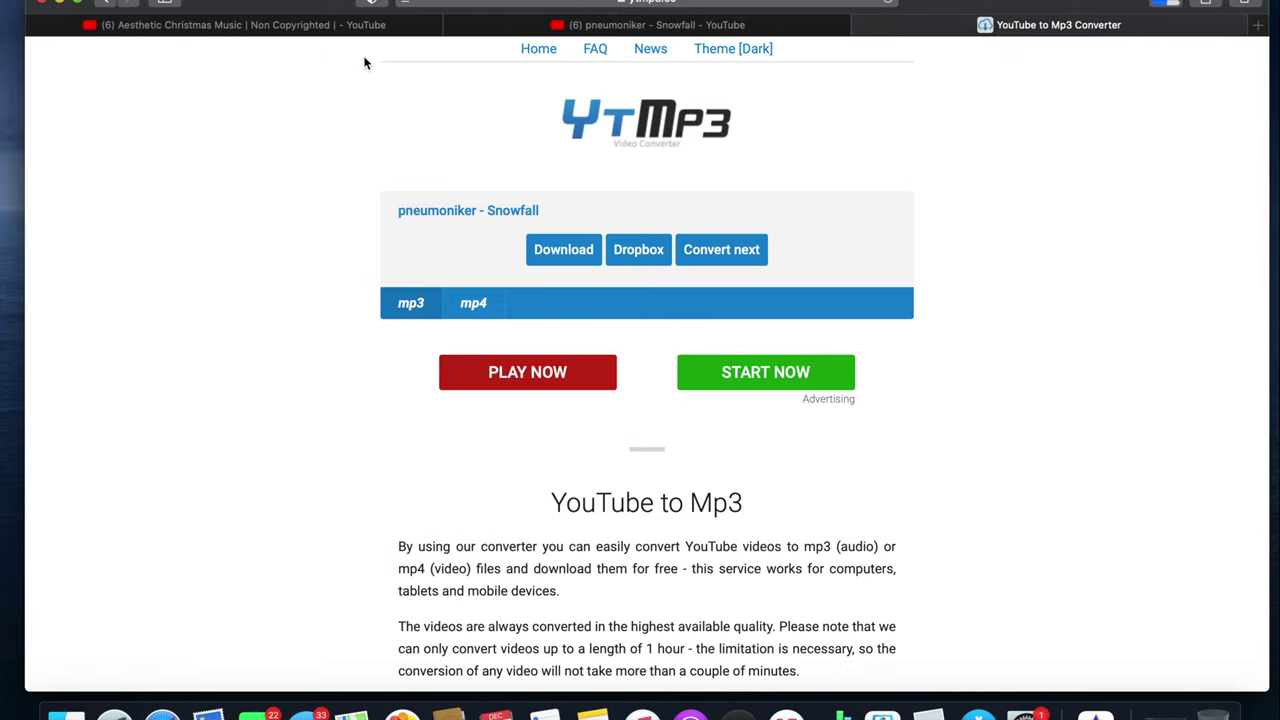
# Step: Search YouTube for Snow Walk by Dominant and open the Dominant - Snow Walk (HQ) video
pyautogui.click(364, 24)
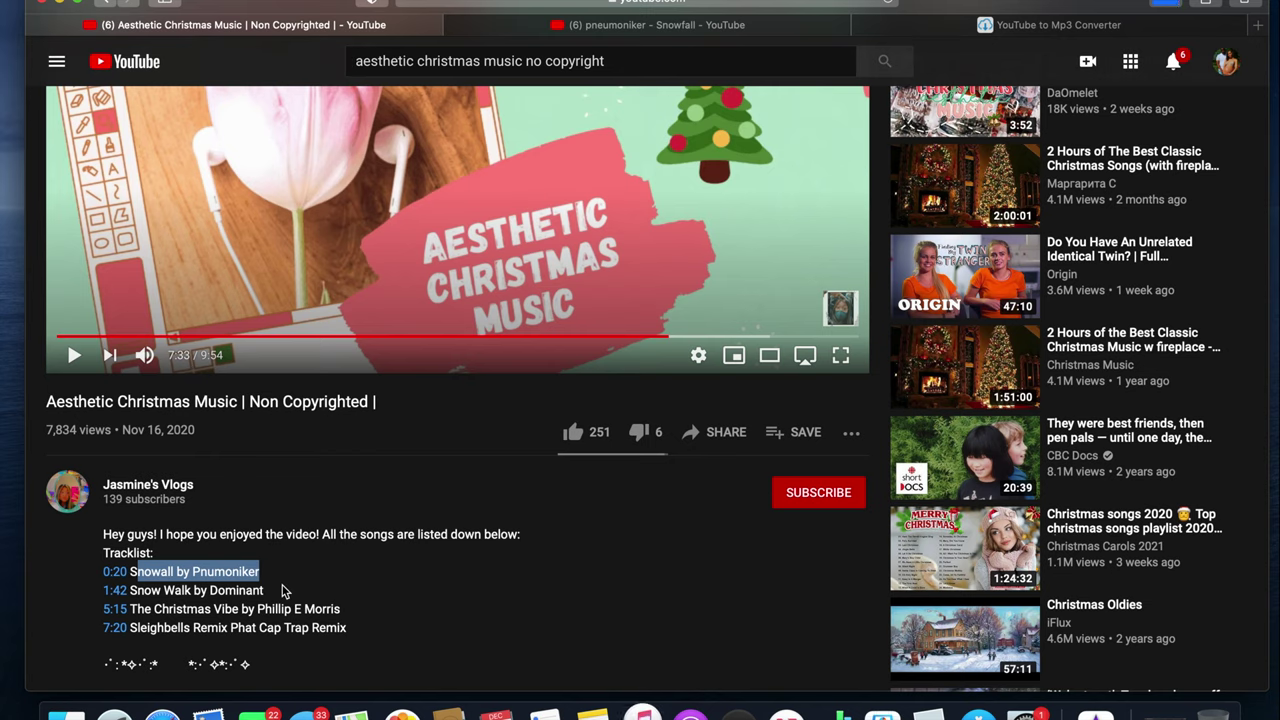
pyautogui.click(656, 24)
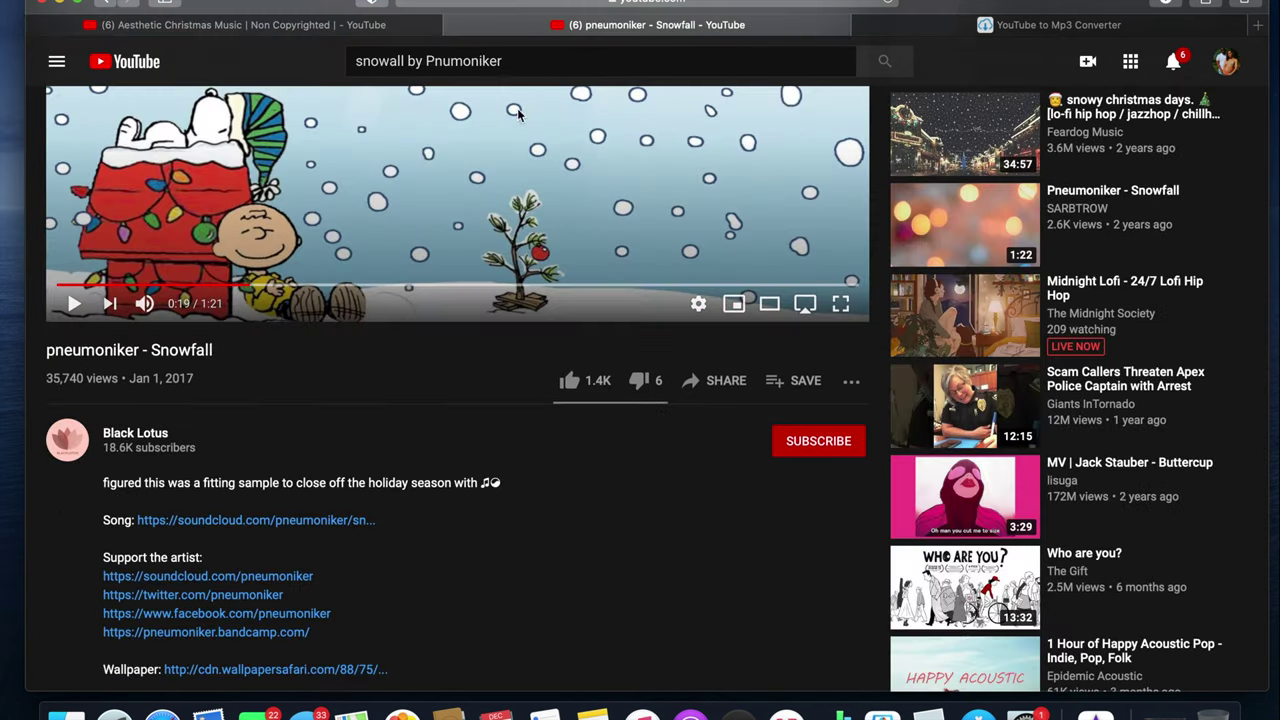
pyautogui.tripleClick(600, 61)
pyautogui.write('Snow Walk by Dominant')
pyautogui.press('Return')
pyautogui.rightClick(642, 712)
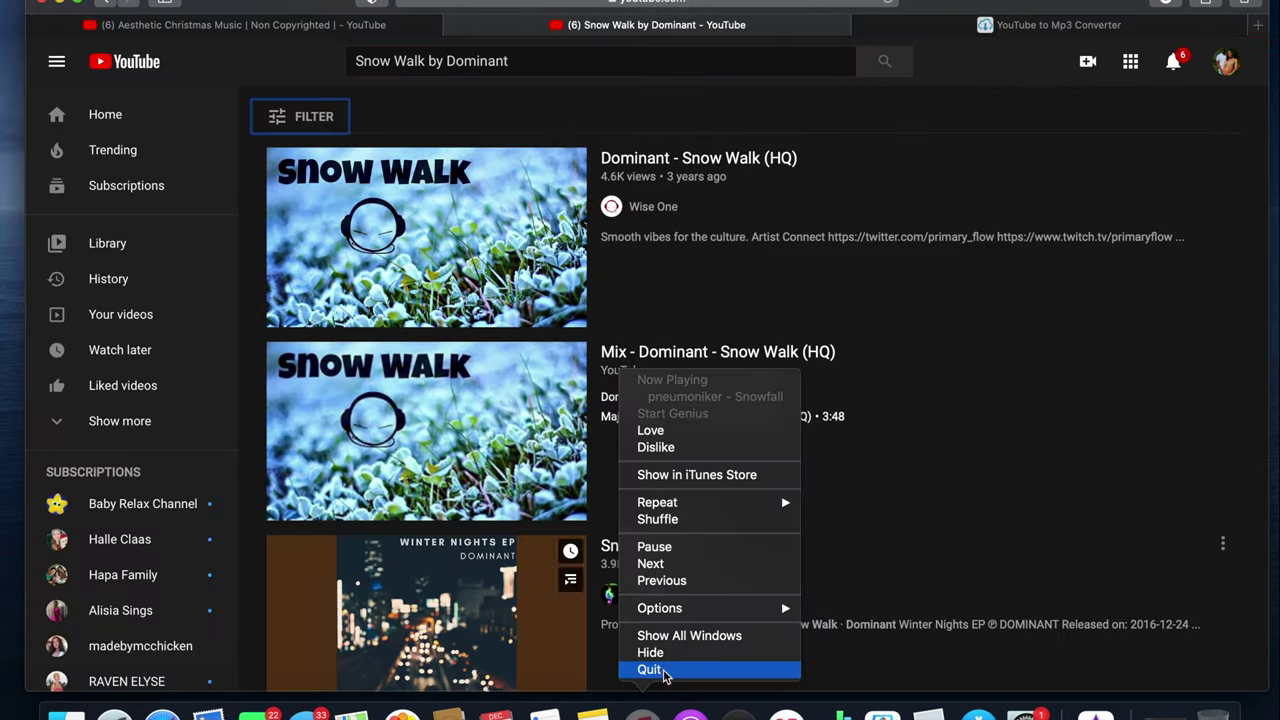
pyautogui.click(650, 668)
pyautogui.click(683, 237)
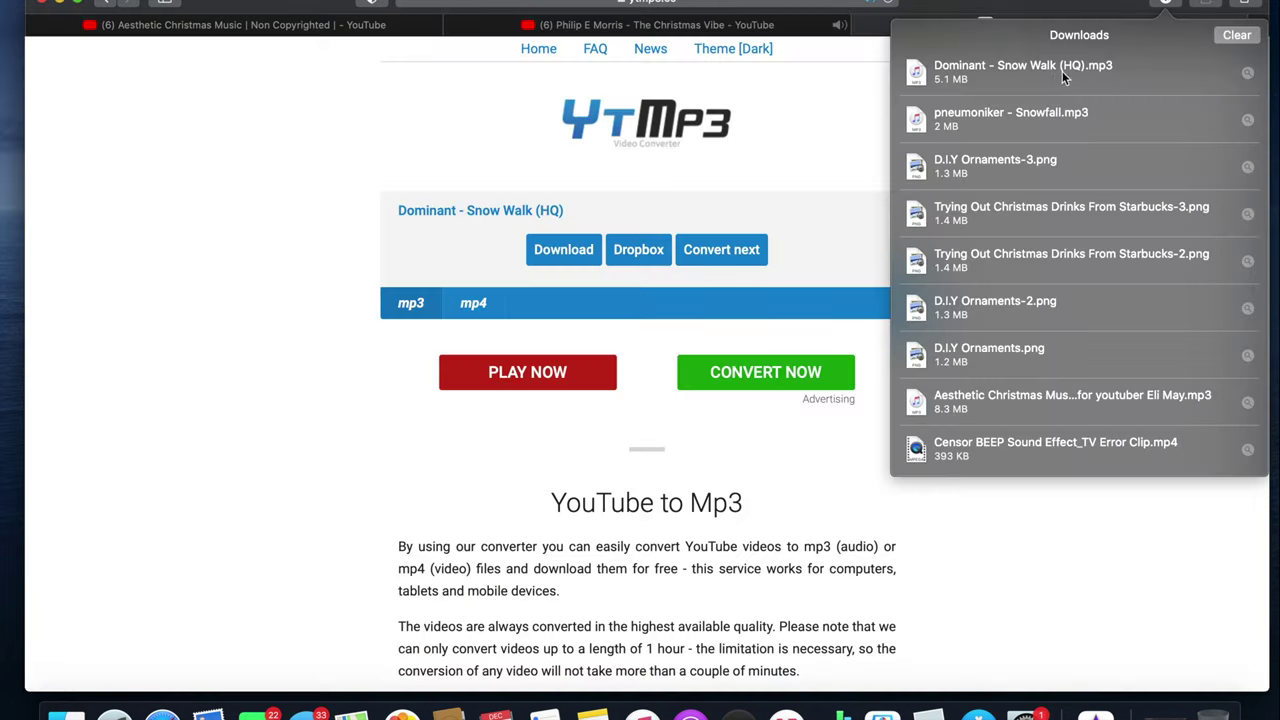
# Step: Dismiss the downloads list and return to the YouTube to Mp3 converter page
pyautogui.click(816, 49)
pyautogui.click(657, 24)
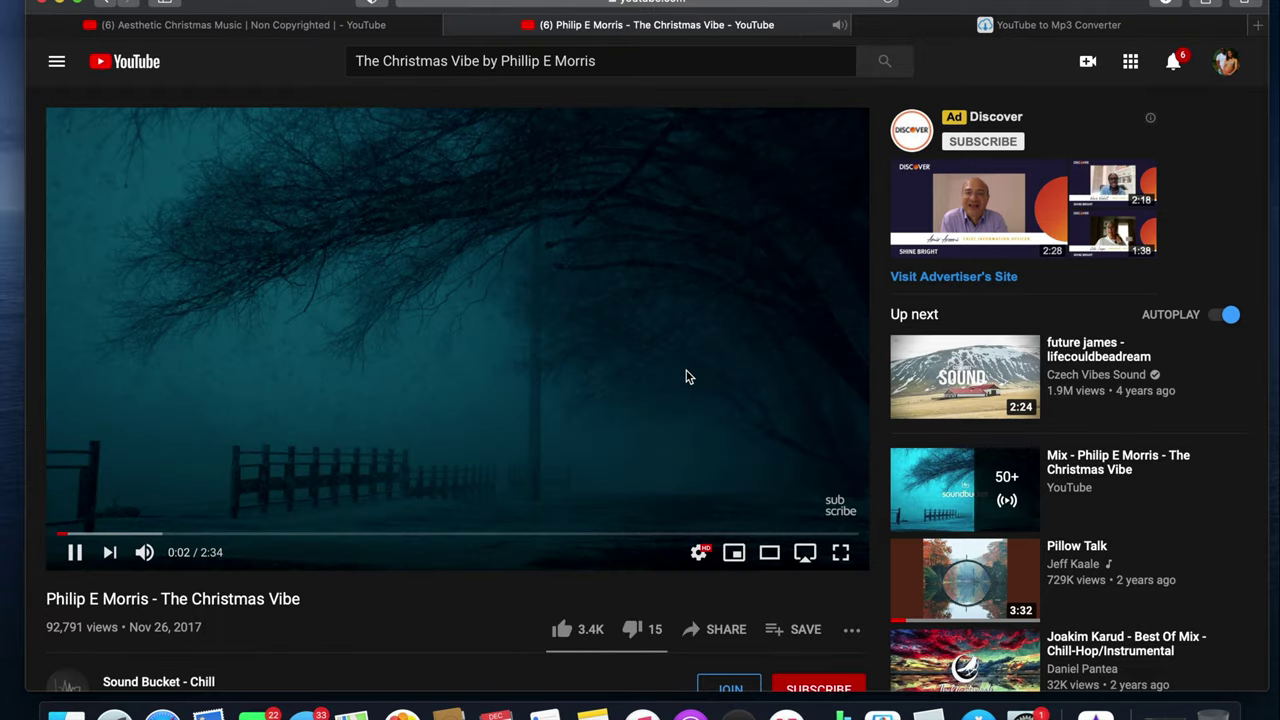
pyautogui.click(757, 4)
pyautogui.hotkey('ctrl', 'Tab')
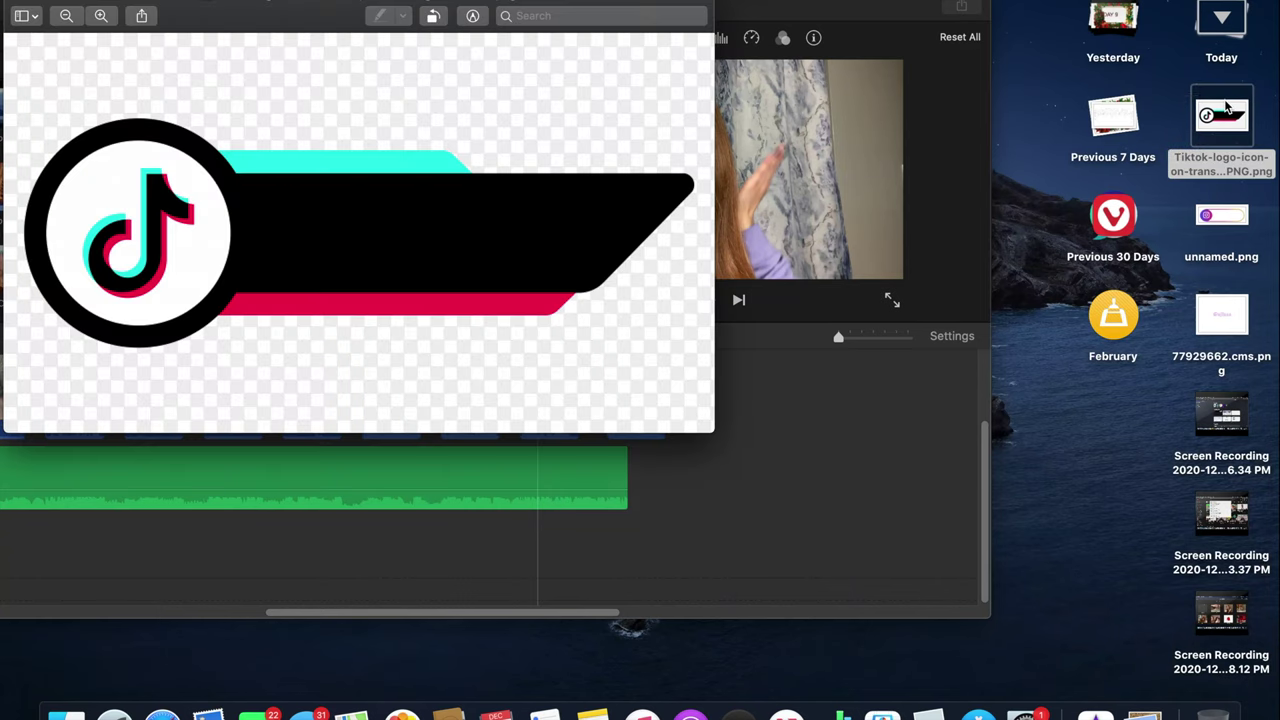
# Step: Add an '@' handle text box in pink along the TikTok banner's black bar
pyautogui.moveTo(347, 64); pyautogui.dragTo(531, 117)
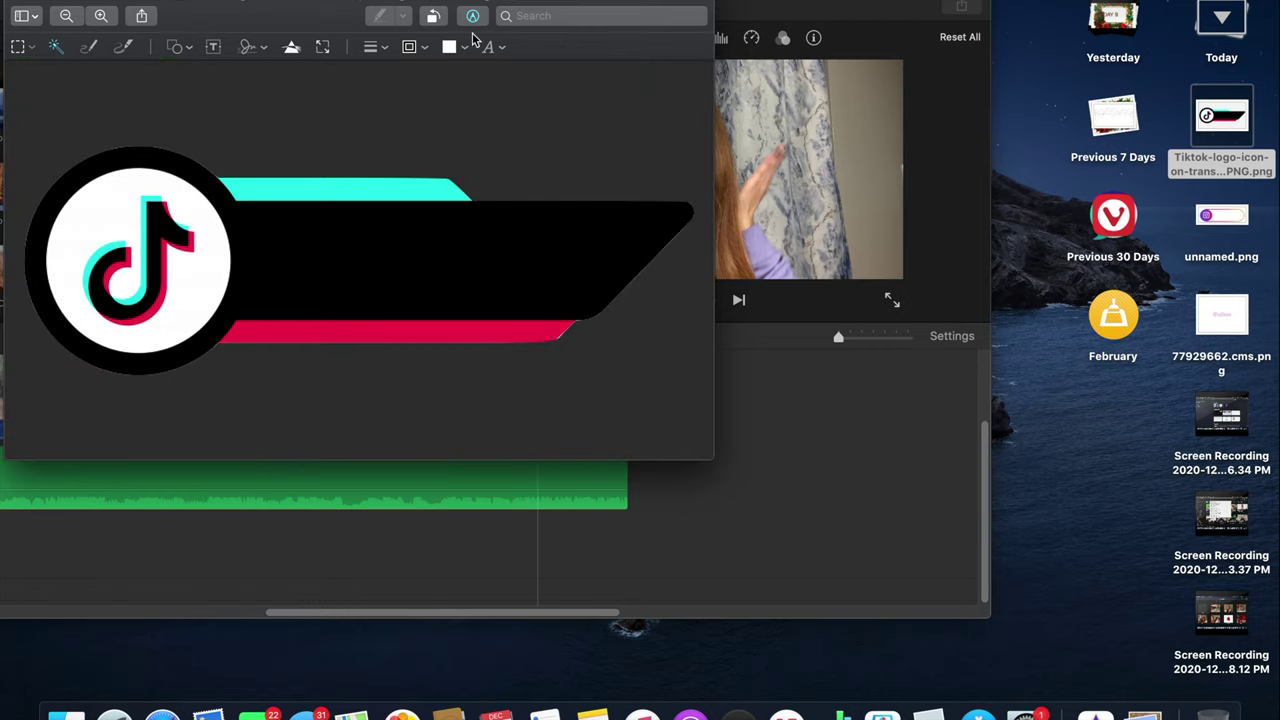
pyautogui.click(213, 46)
pyautogui.doubleClick(393, 262)
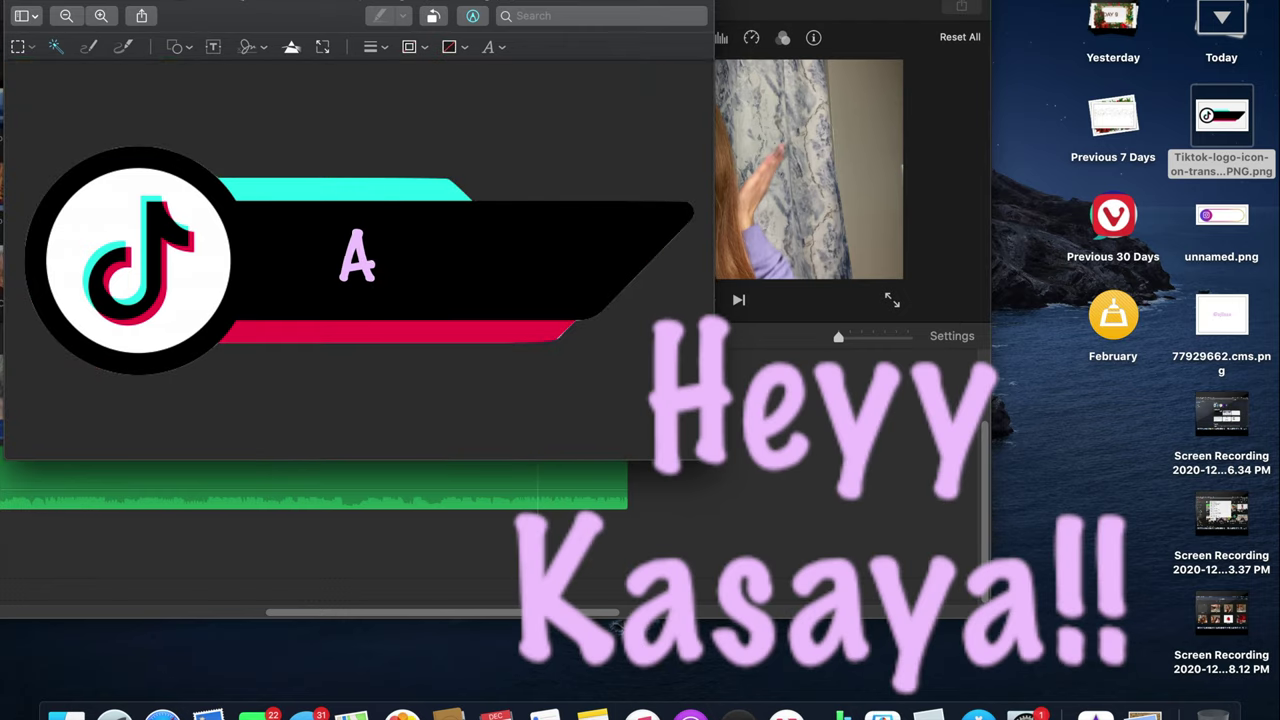
pyautogui.write('@Ajiiaaa')
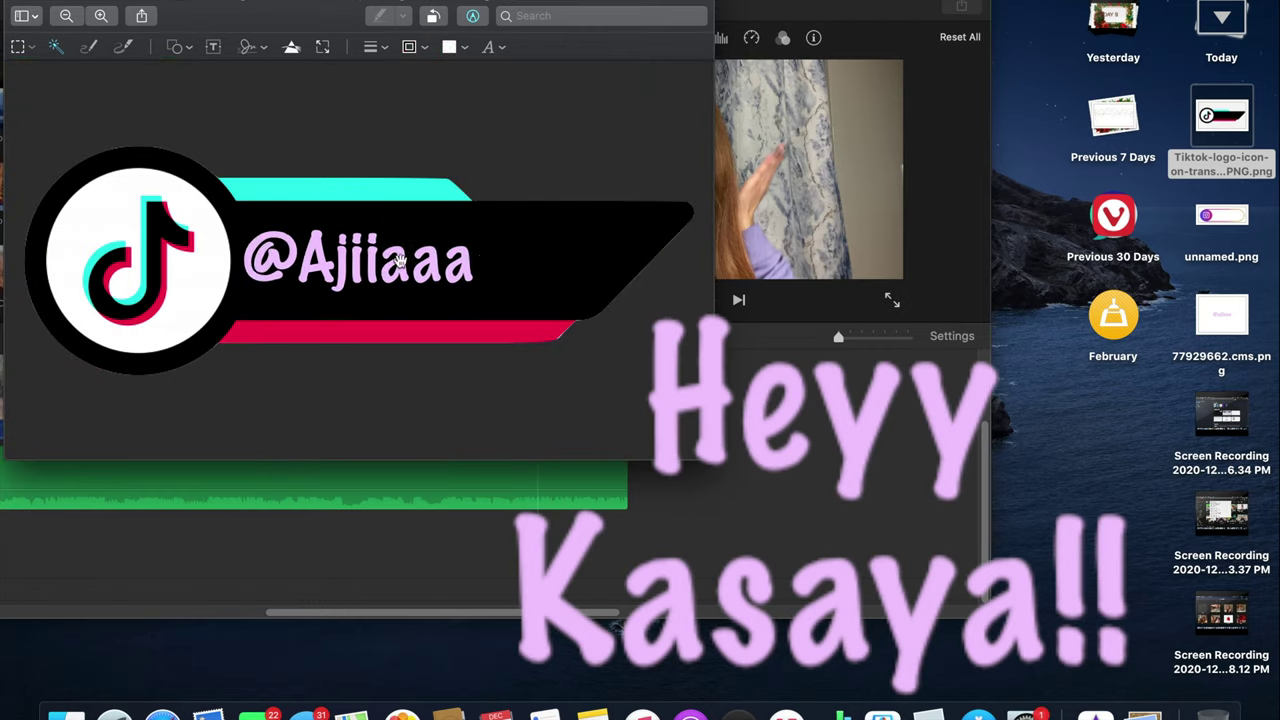
pyautogui.click(530, 282)
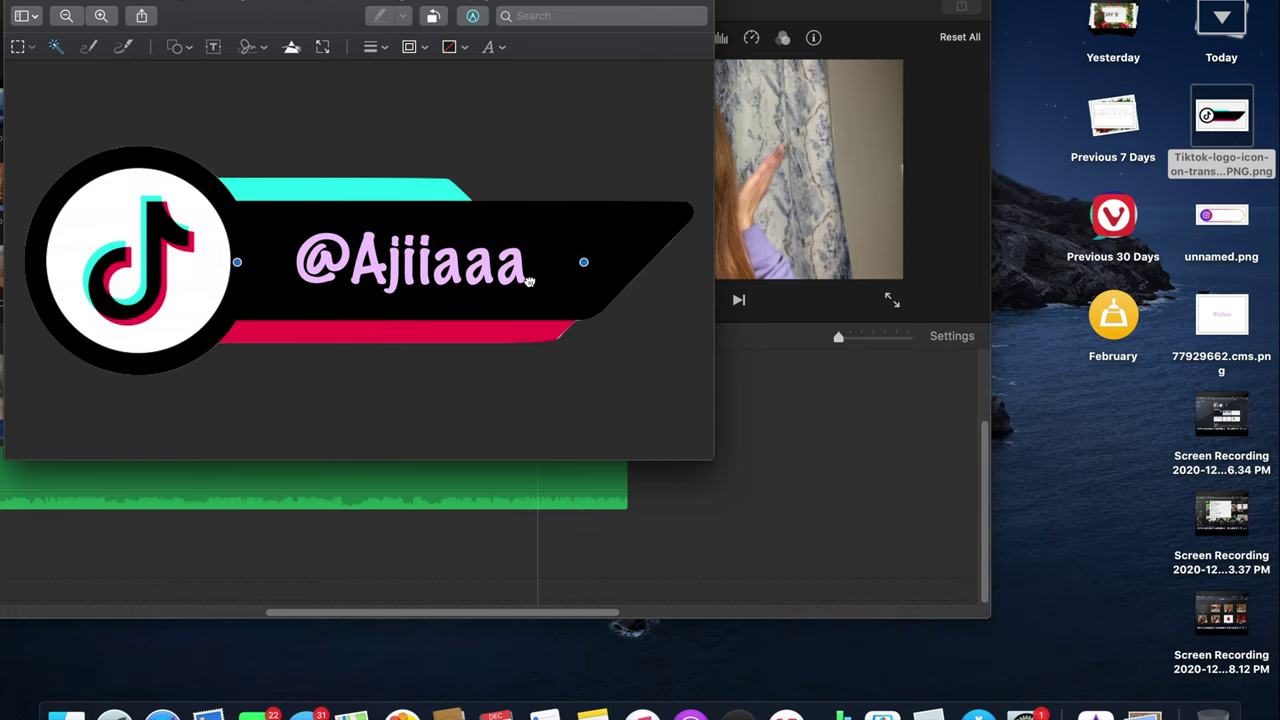
# Step: Close the TikTok banner and open the Instagram banner unnamed.png
pyautogui.press('cmd+q')
pyautogui.press('Down')
pyautogui.press('cmd+o')
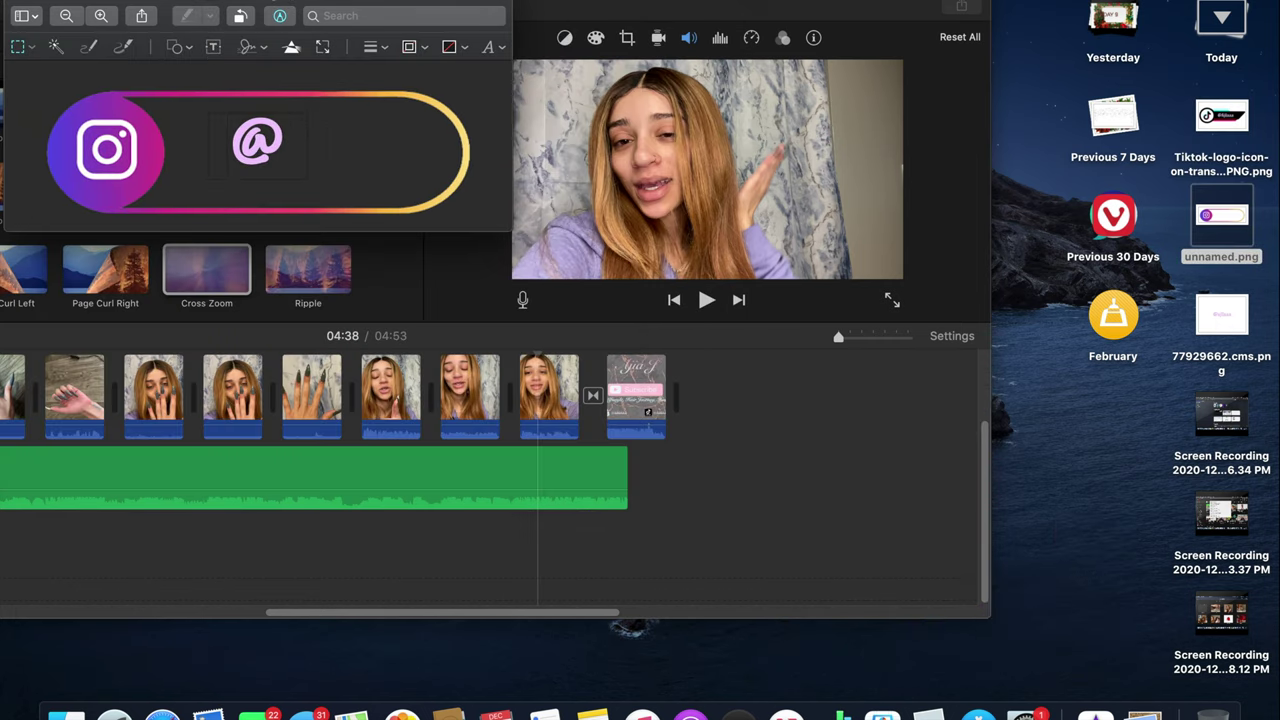
# Step: Place the Instagram and TikTok banner PNGs over the last vlog clip and end card, then play them back
pyautogui.press('cmd+q')
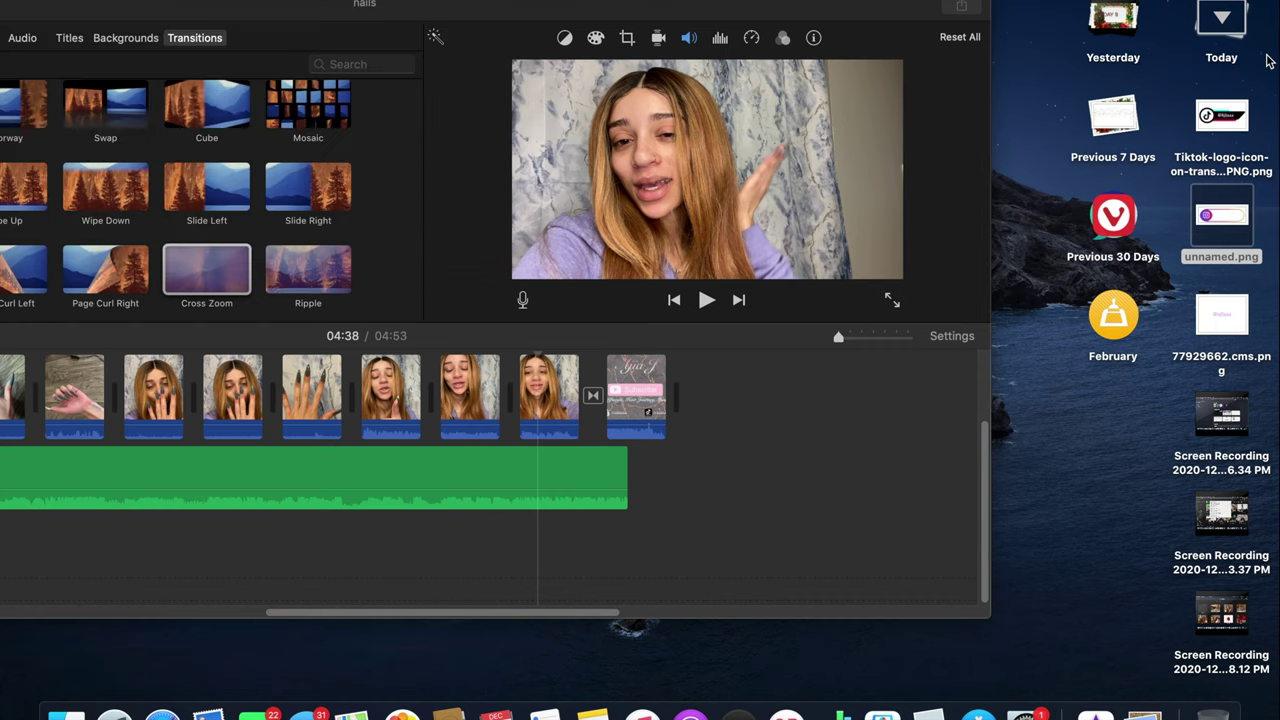
pyautogui.moveTo(583, 365); pyautogui.dragTo(540, 368)
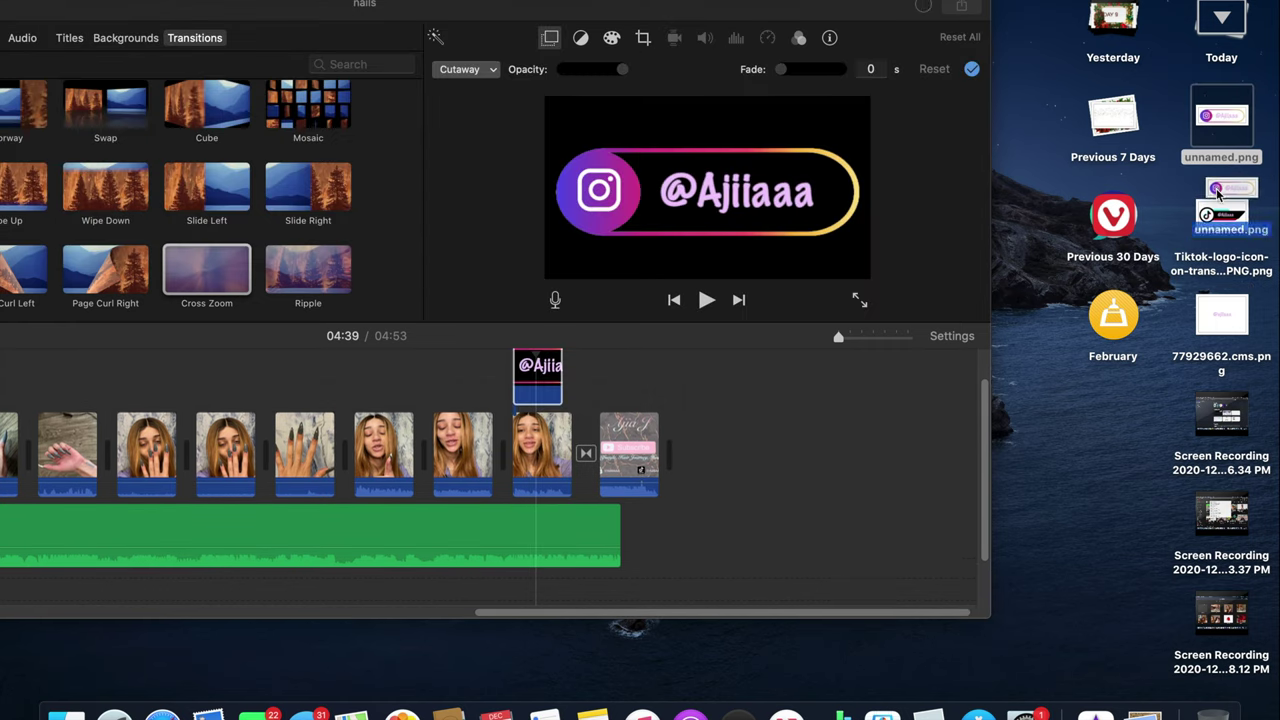
pyautogui.moveTo(1222, 215); pyautogui.dragTo(634, 372)
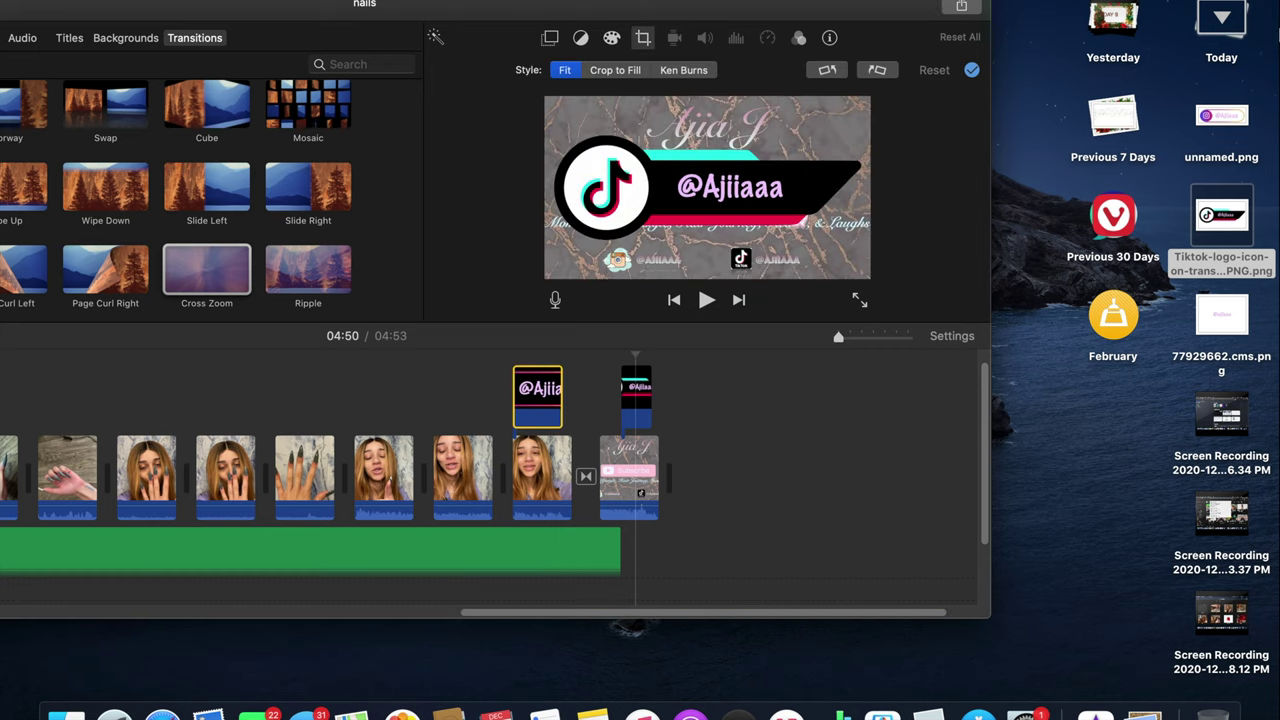
pyautogui.press('space')
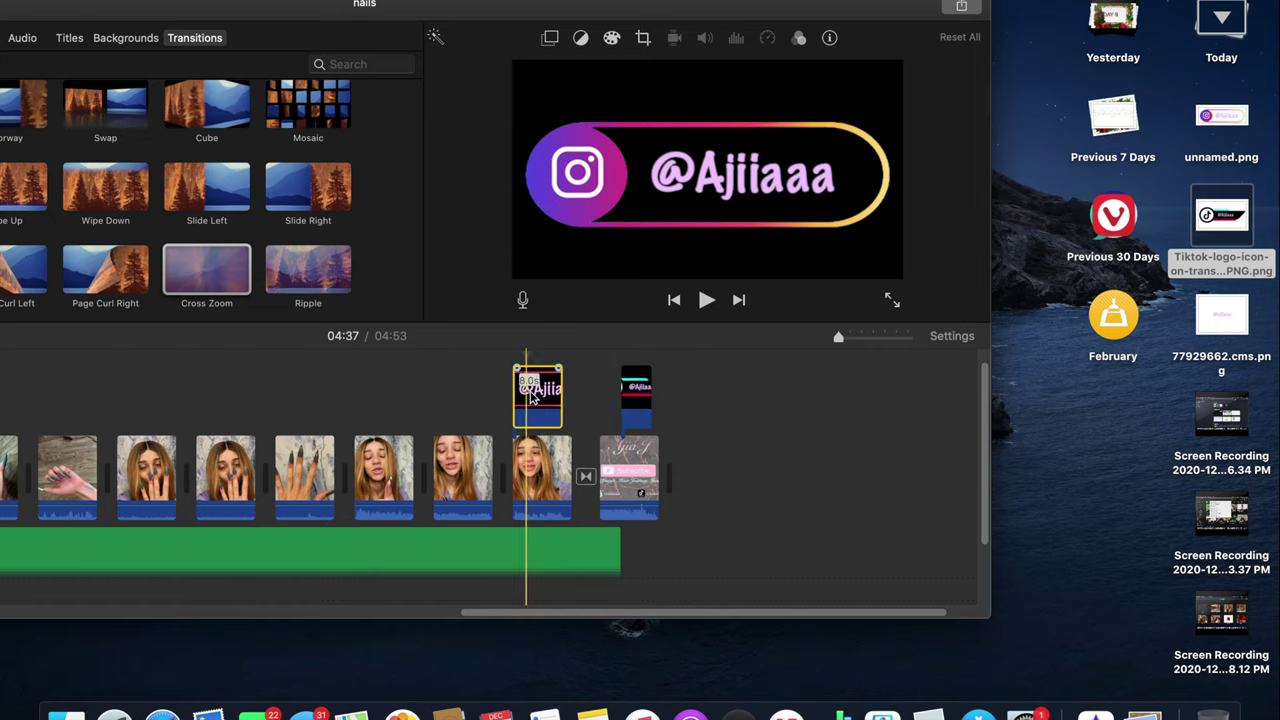
# Step: Make the Instagram banner Picture in Picture and move it toward the right of the frame
pyautogui.click(547, 398)
pyautogui.click(550, 37)
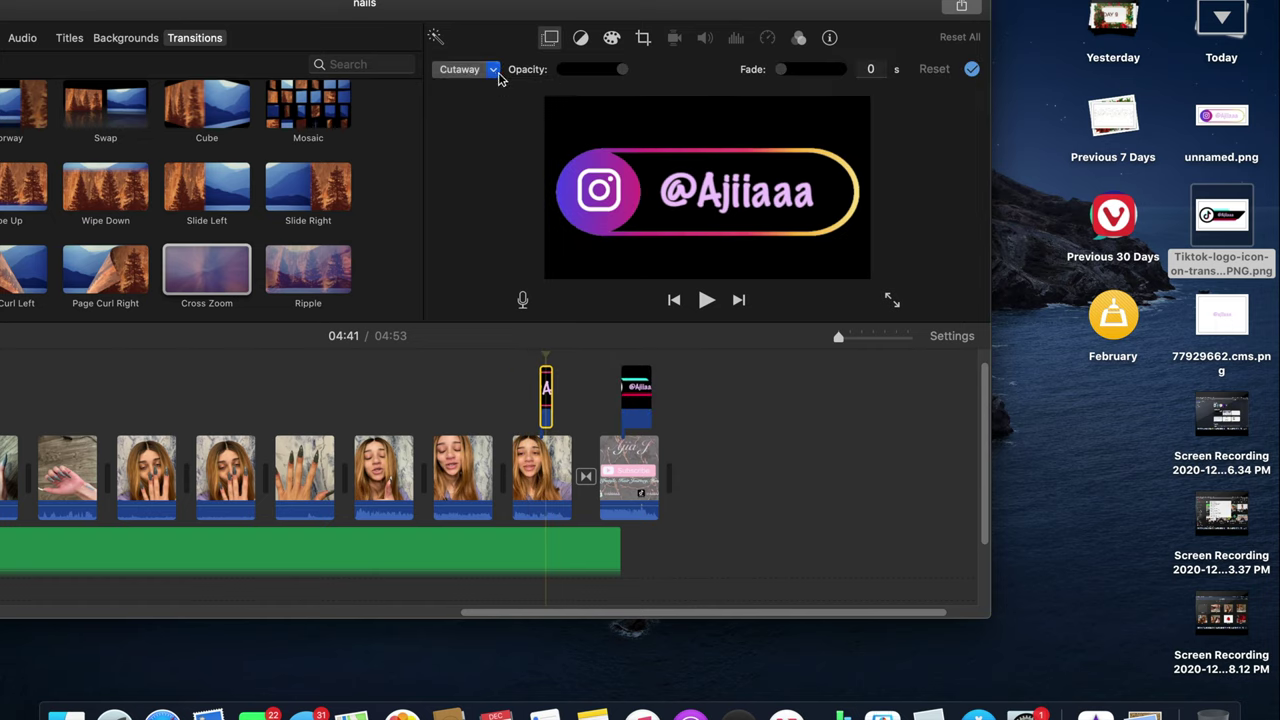
pyautogui.click(500, 72)
pyautogui.click(480, 123)
pyautogui.moveTo(665, 140); pyautogui.dragTo(690, 212)
pyautogui.moveTo(682, 152); pyautogui.dragTo(735, 145)
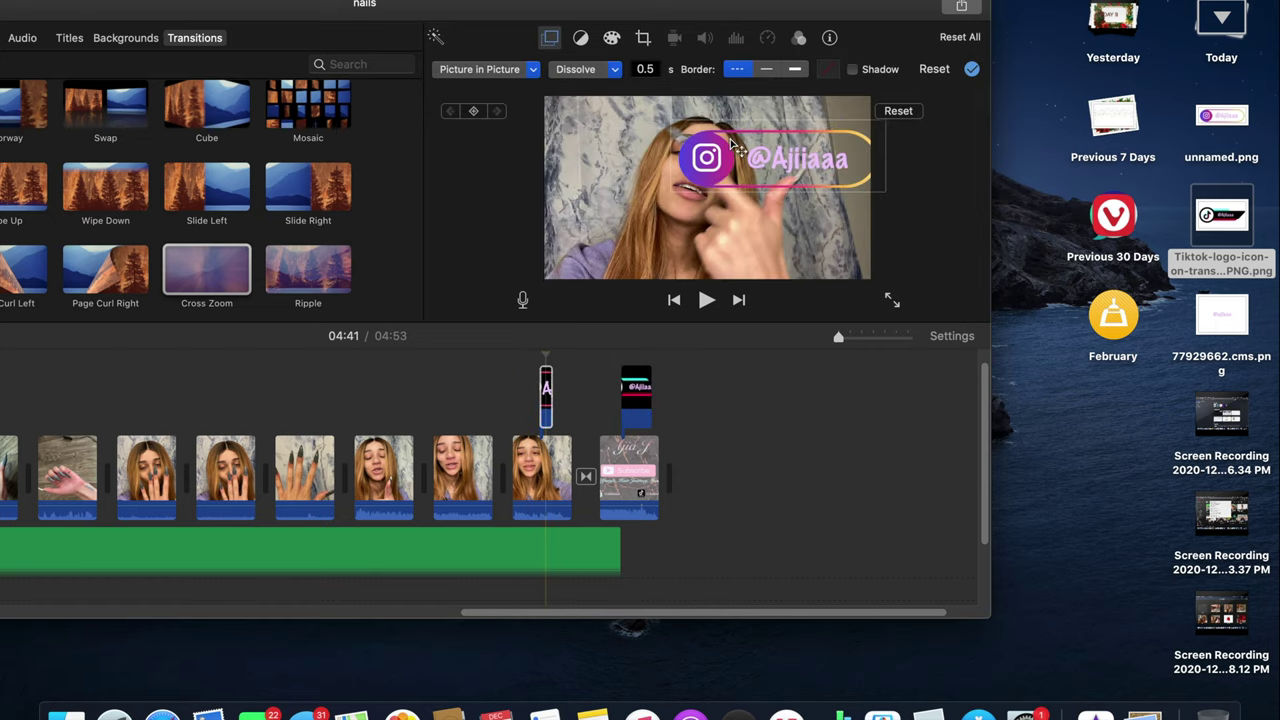
pyautogui.click(537, 404)
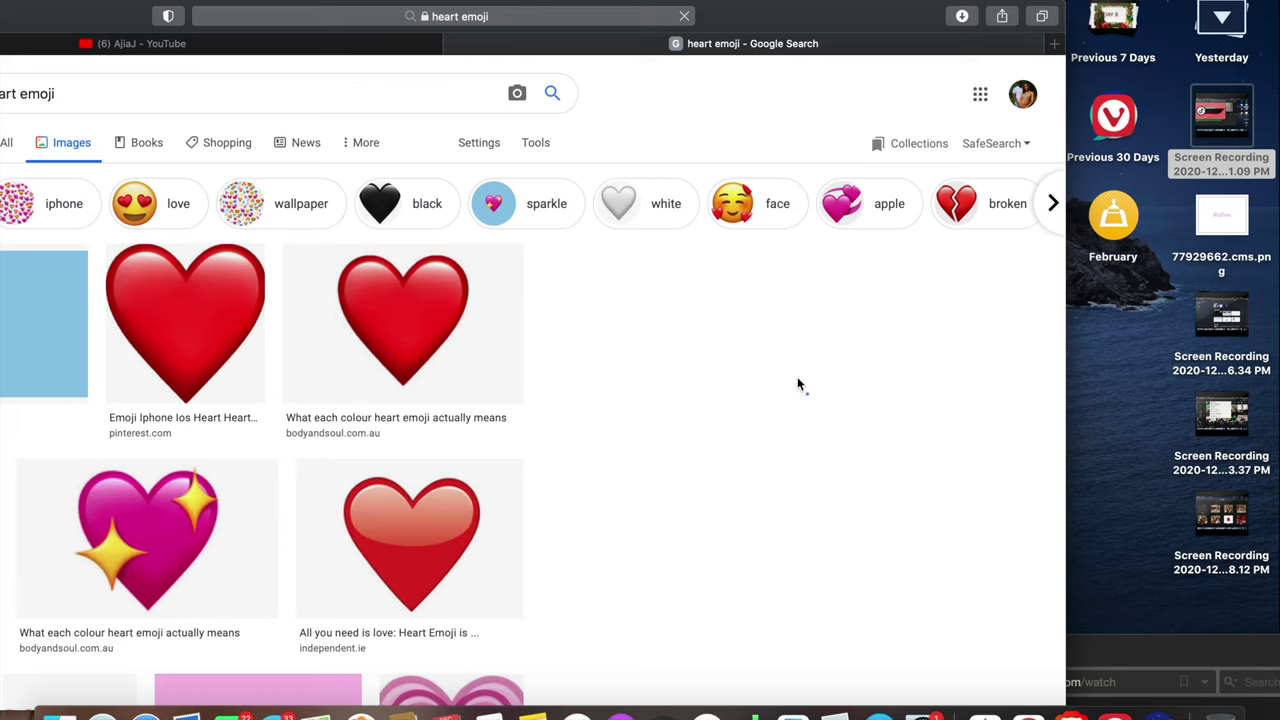
# Step: Preview the glossy red heart emoji result and drag it to the desktop as heart emoji.png
pyautogui.click(383, 346)
pyautogui.press('Right')
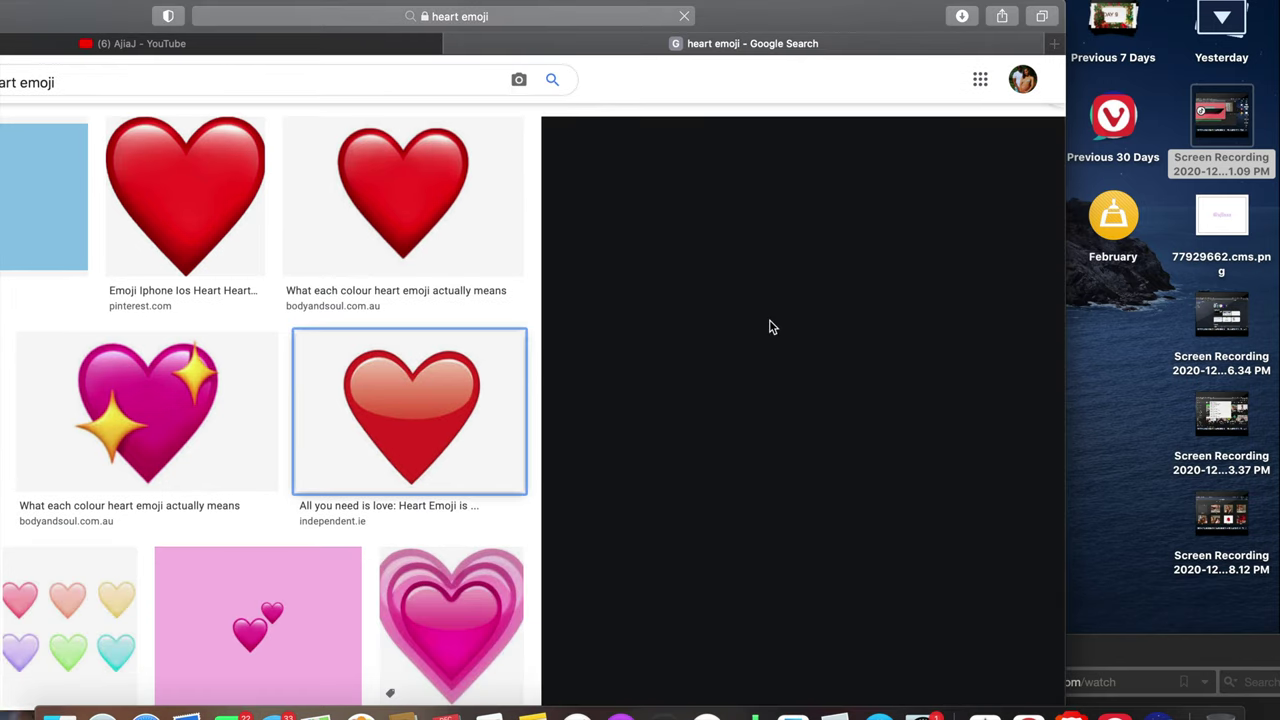
pyautogui.click(857, 294)
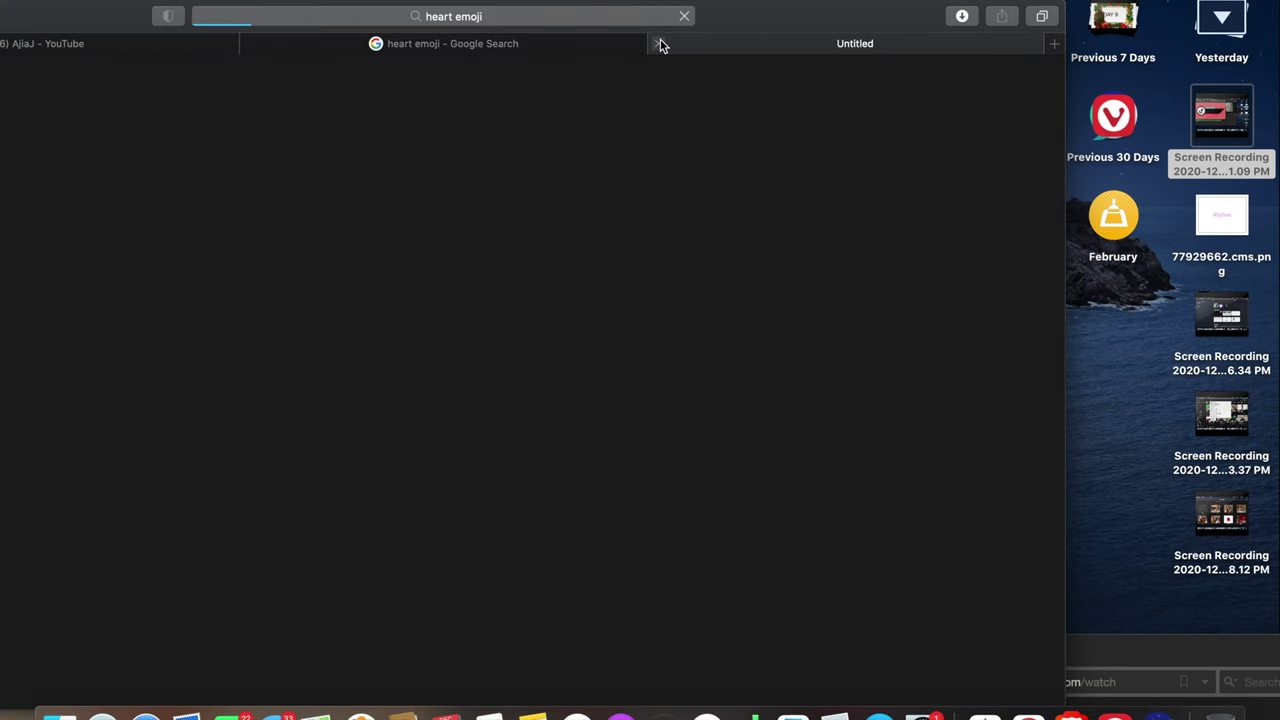
pyautogui.click(659, 44)
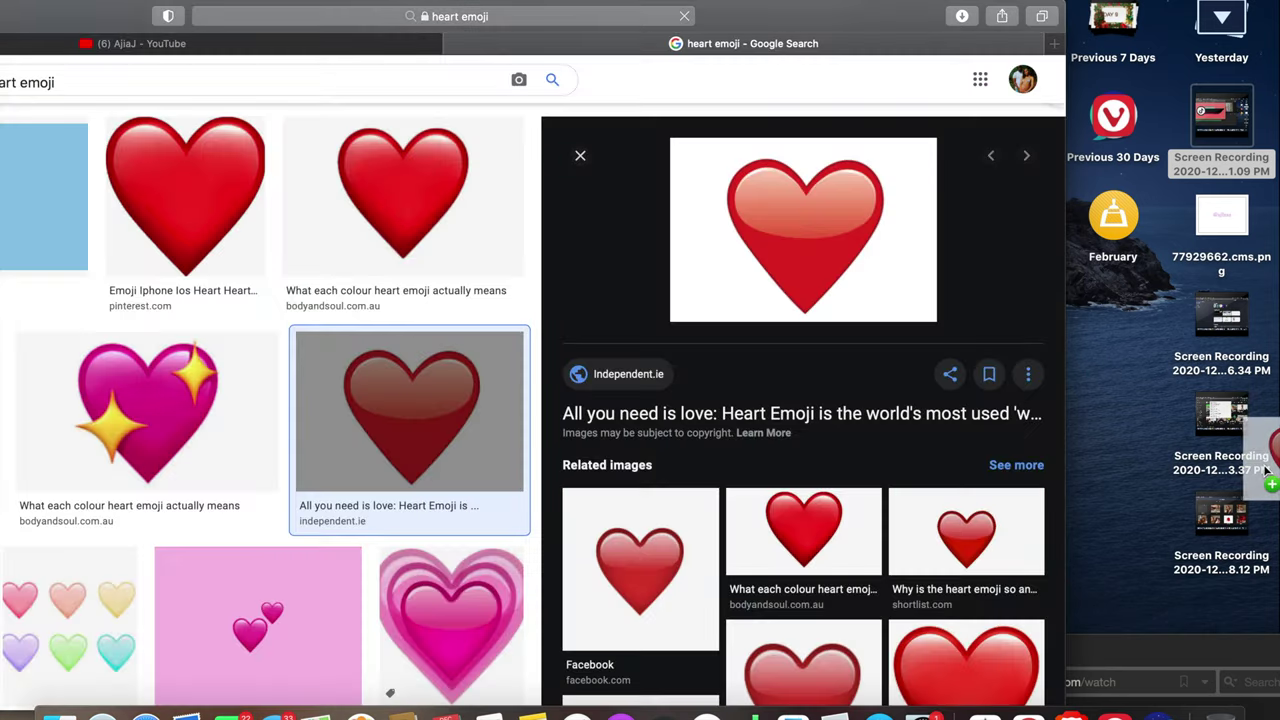
pyautogui.moveTo(1129, 347); pyautogui.dragTo(1130, 348)
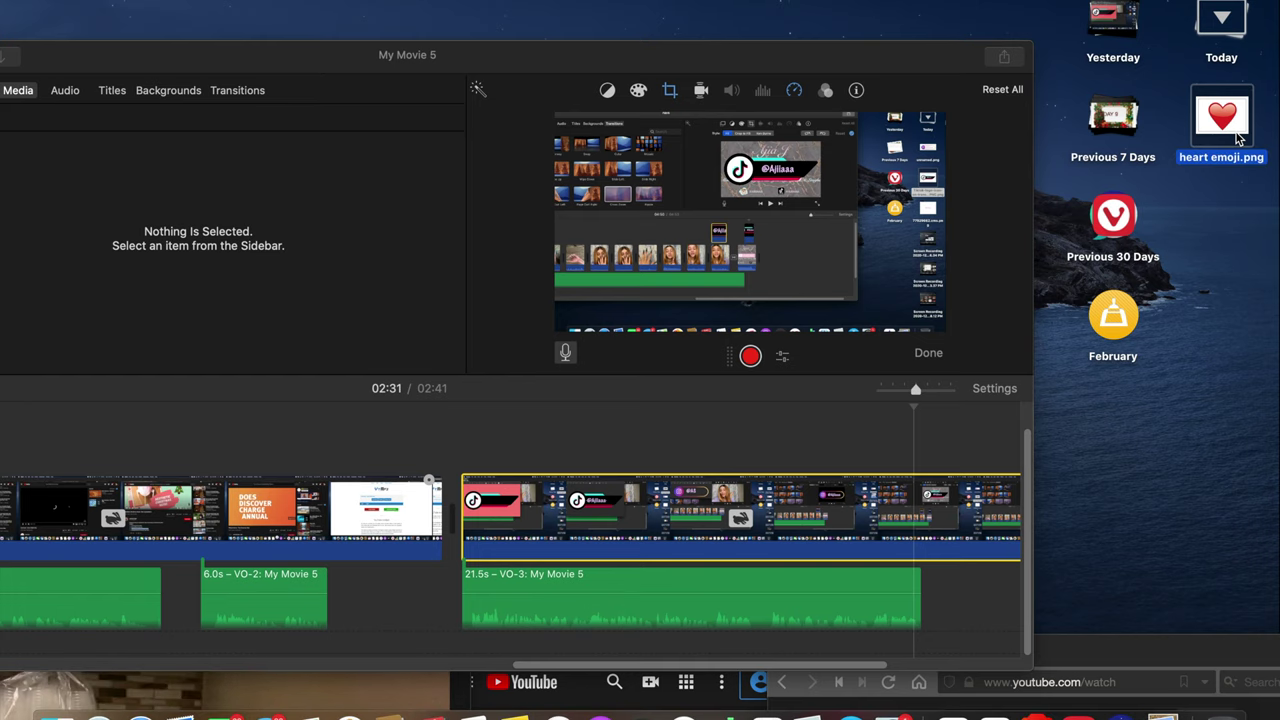
# Step: Open heart emoji.png, delete its white background with Instant Alpha, and close it
pyautogui.doubleClick(1238, 138)
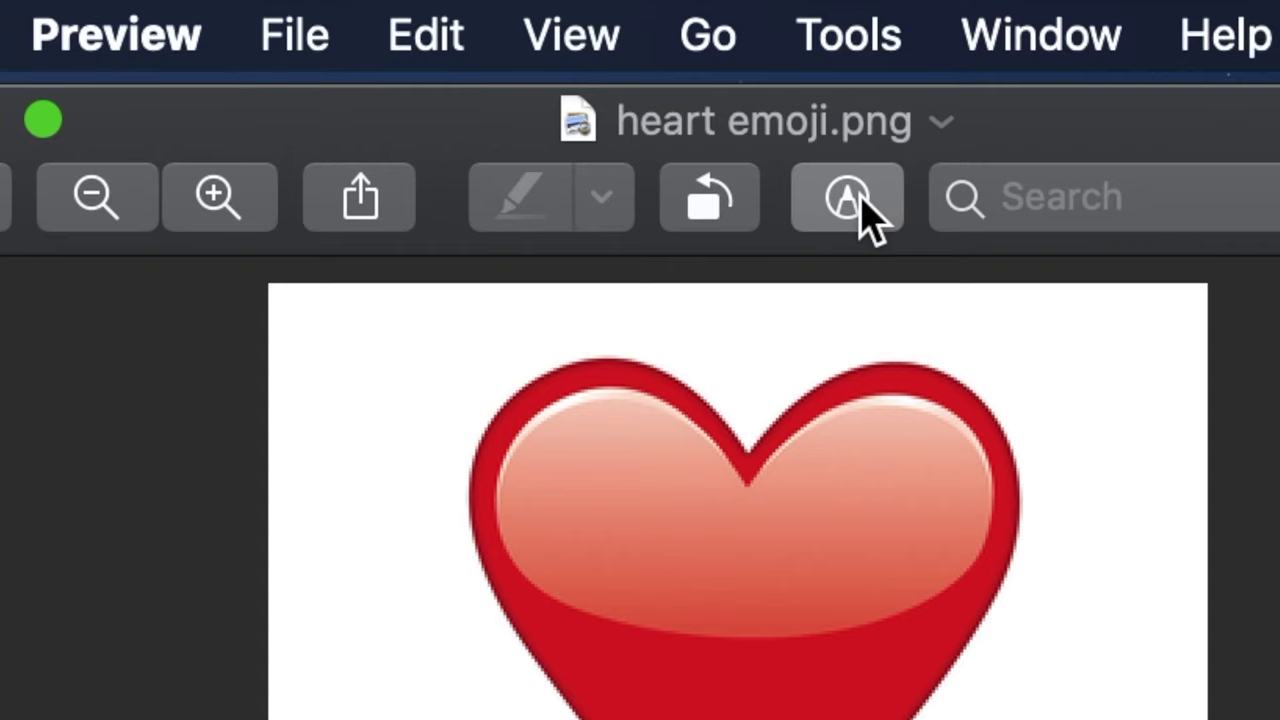
pyautogui.click(281, 17)
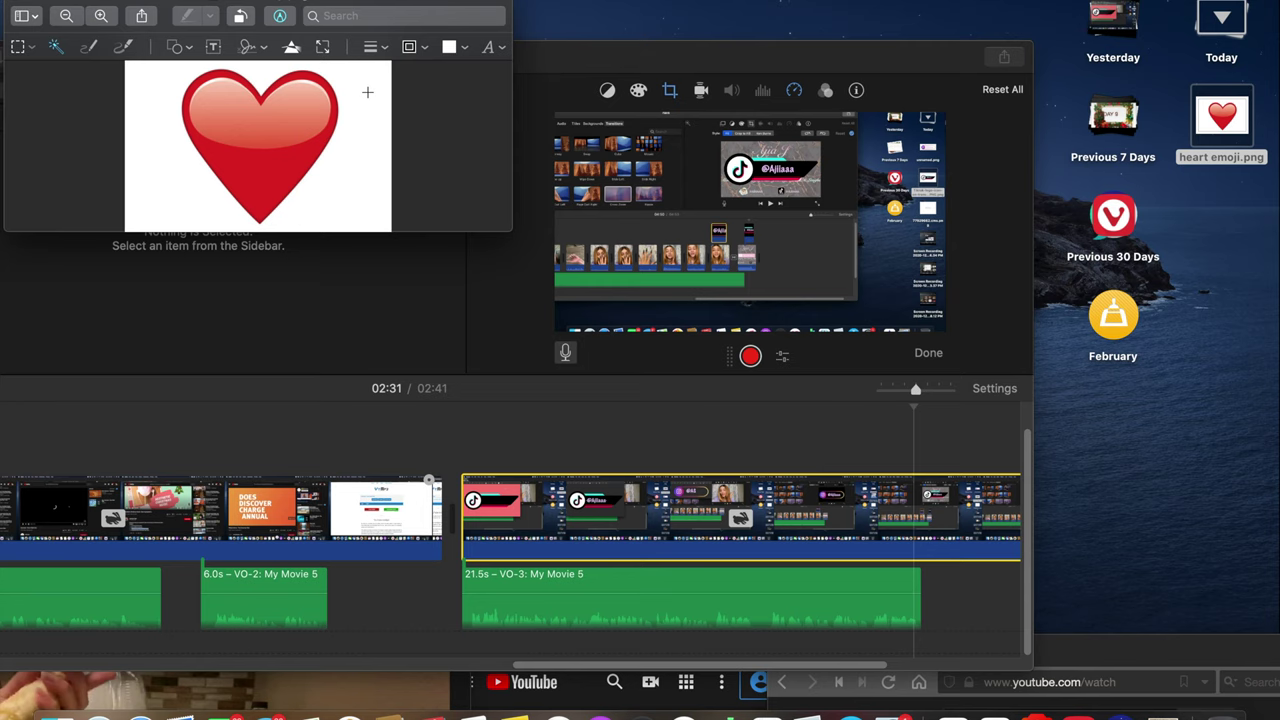
pyautogui.click(1135, 460)
pyautogui.press('Delete')
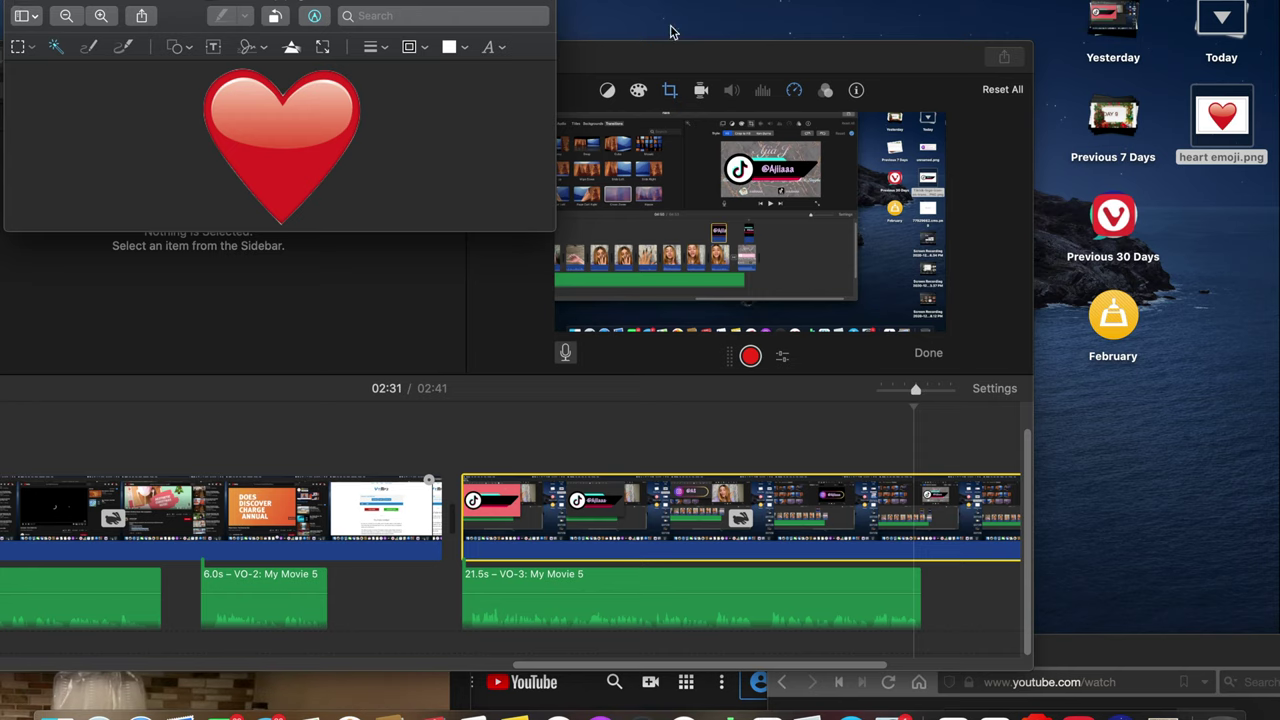
pyautogui.press('super+w')
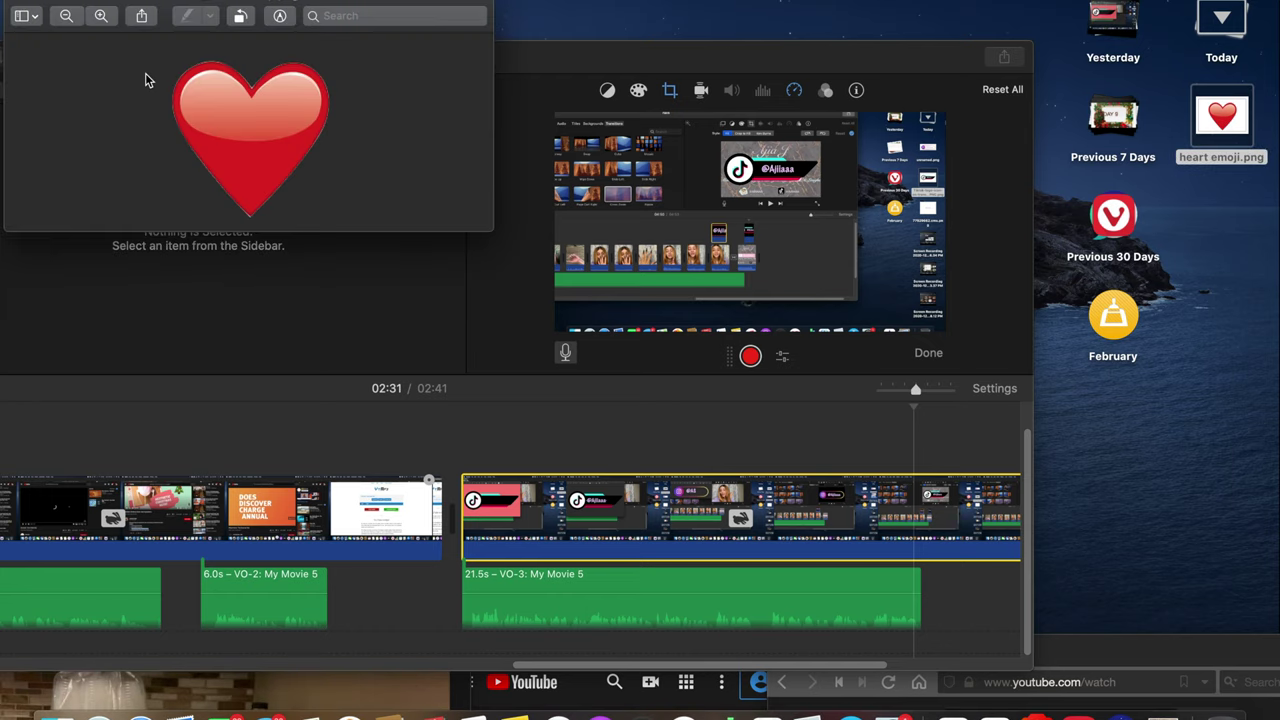
# Step: Delete the heart and add a pink text box greeting someone by name, starting with 'hey'
pyautogui.moveTo(128, 59); pyautogui.dragTo(403, 223)
pyautogui.press('Delete')
pyautogui.click(283, 15)
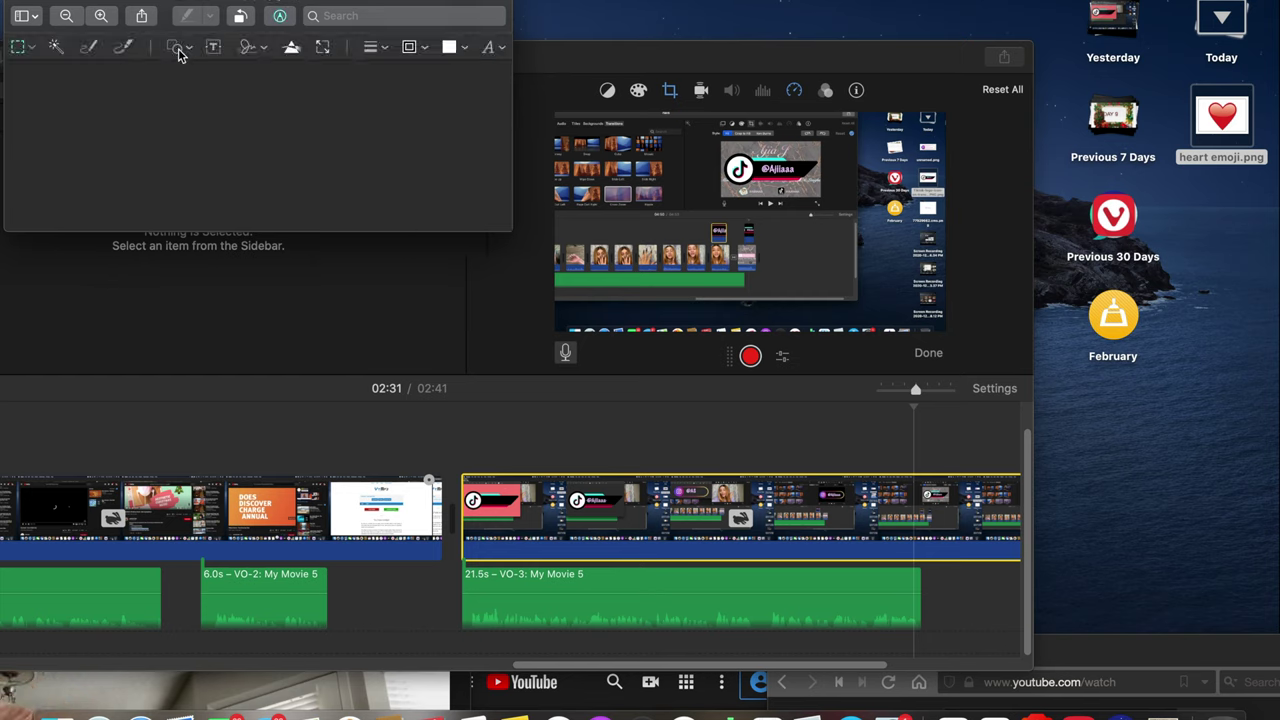
pyautogui.click(214, 50)
pyautogui.doubleClick(303, 143)
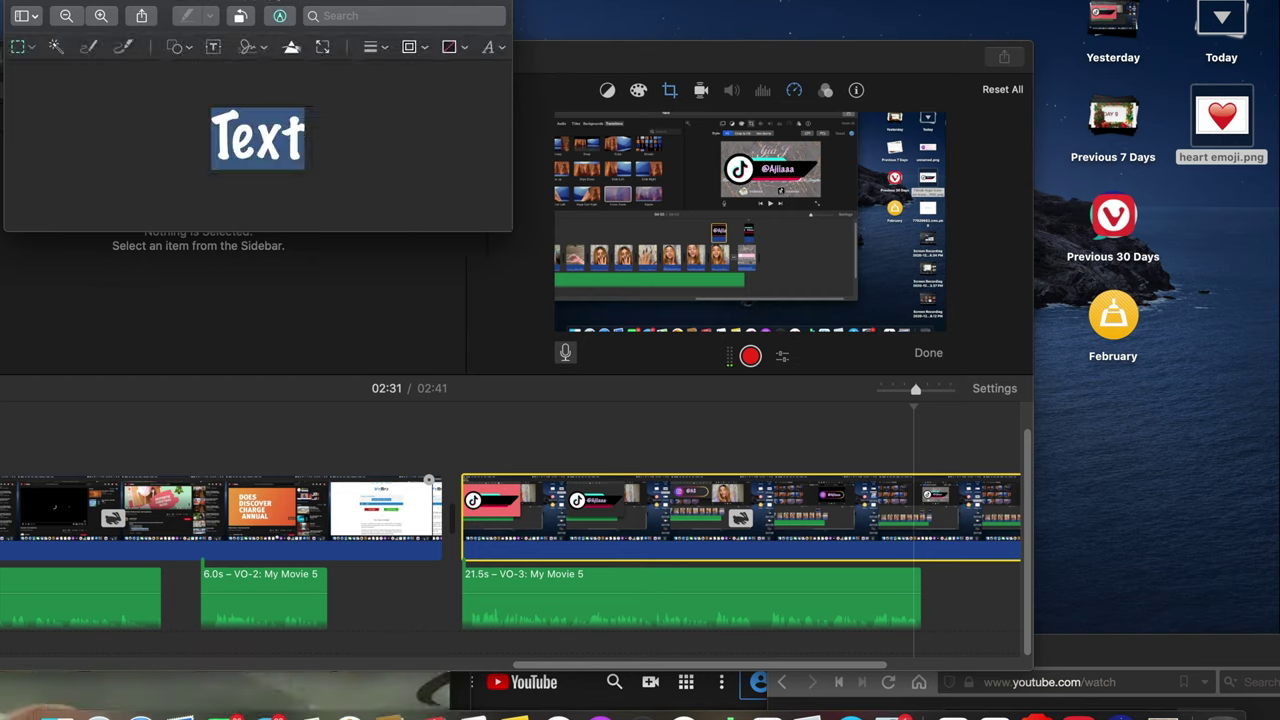
pyautogui.write('hey kasaya!!')
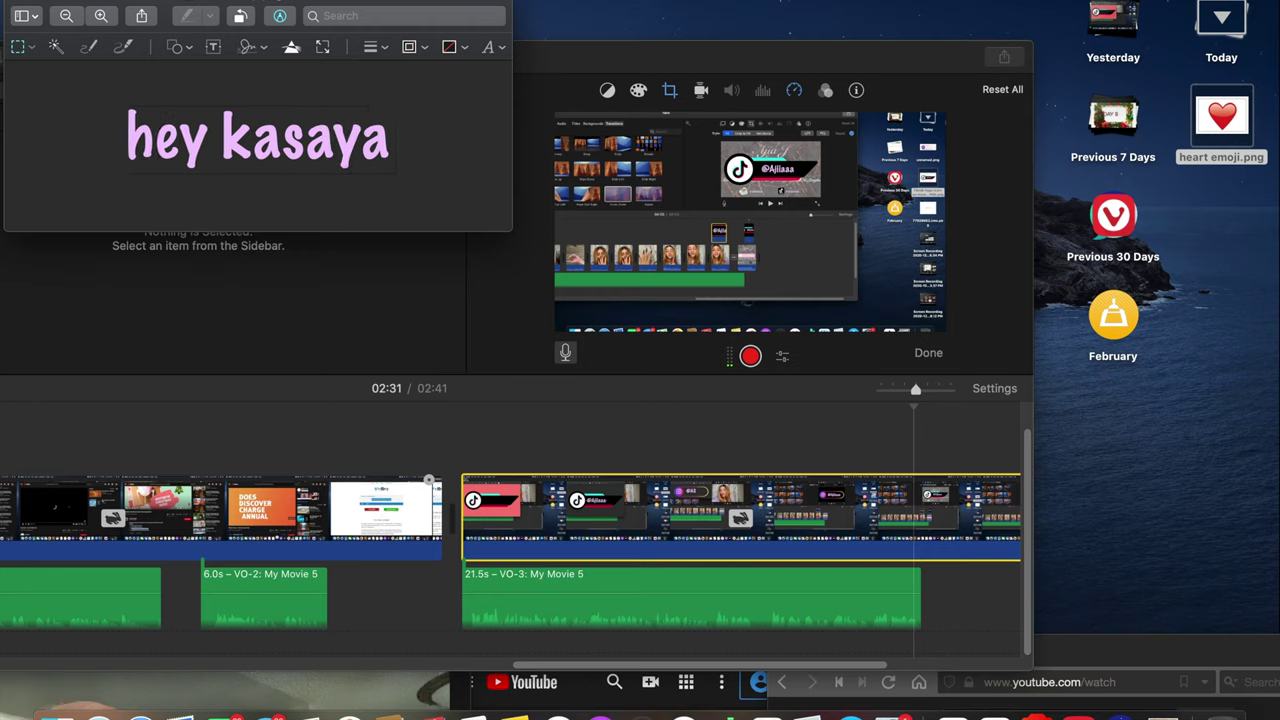
# Step: Capitalize the name's first letter and change the greeting to 'Heyy'
pyautogui.click(211, 160)
pyautogui.press('BackSpace')
pyautogui.write('K')
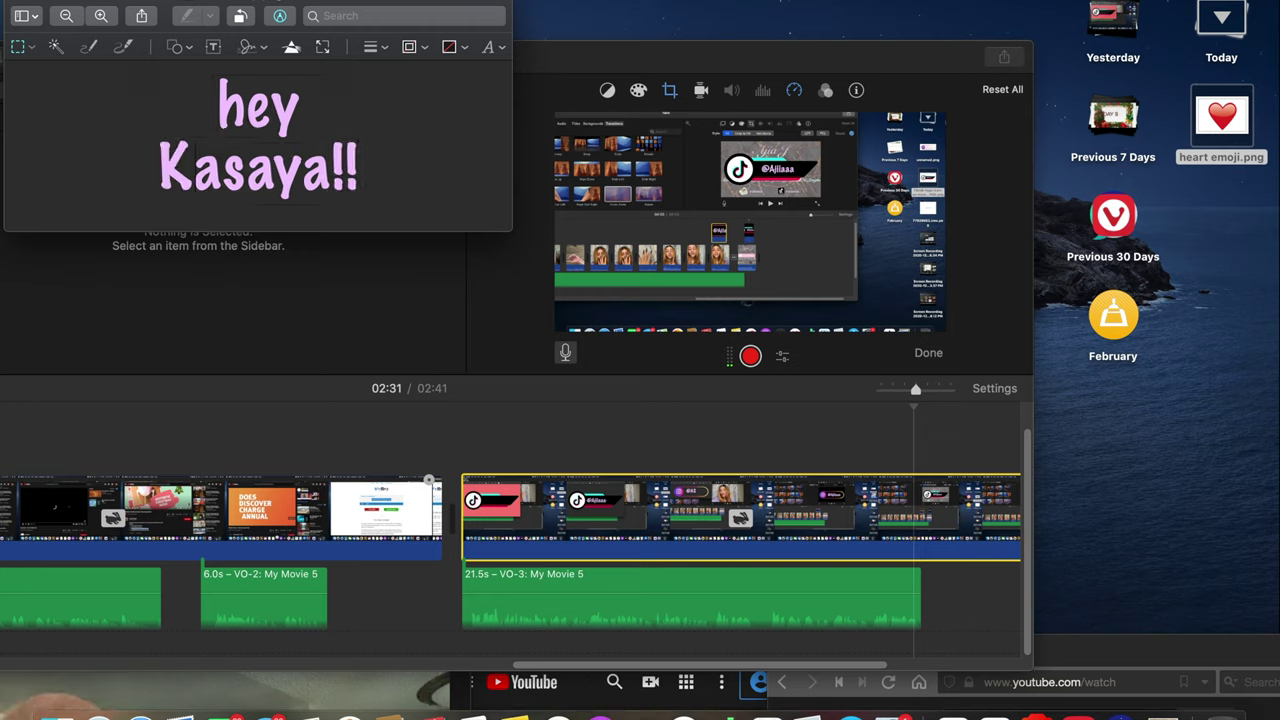
pyautogui.click(240, 114)
pyautogui.press('BackSpace')
pyautogui.write('He')
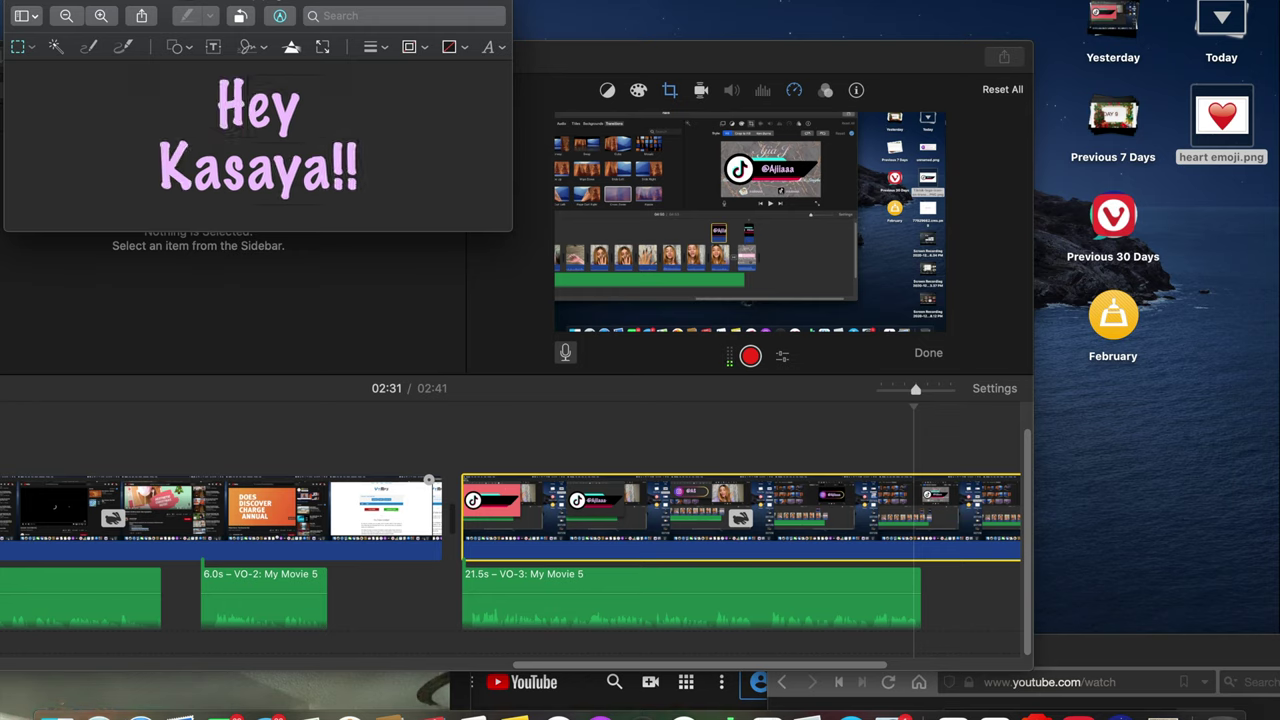
pyautogui.write('y')
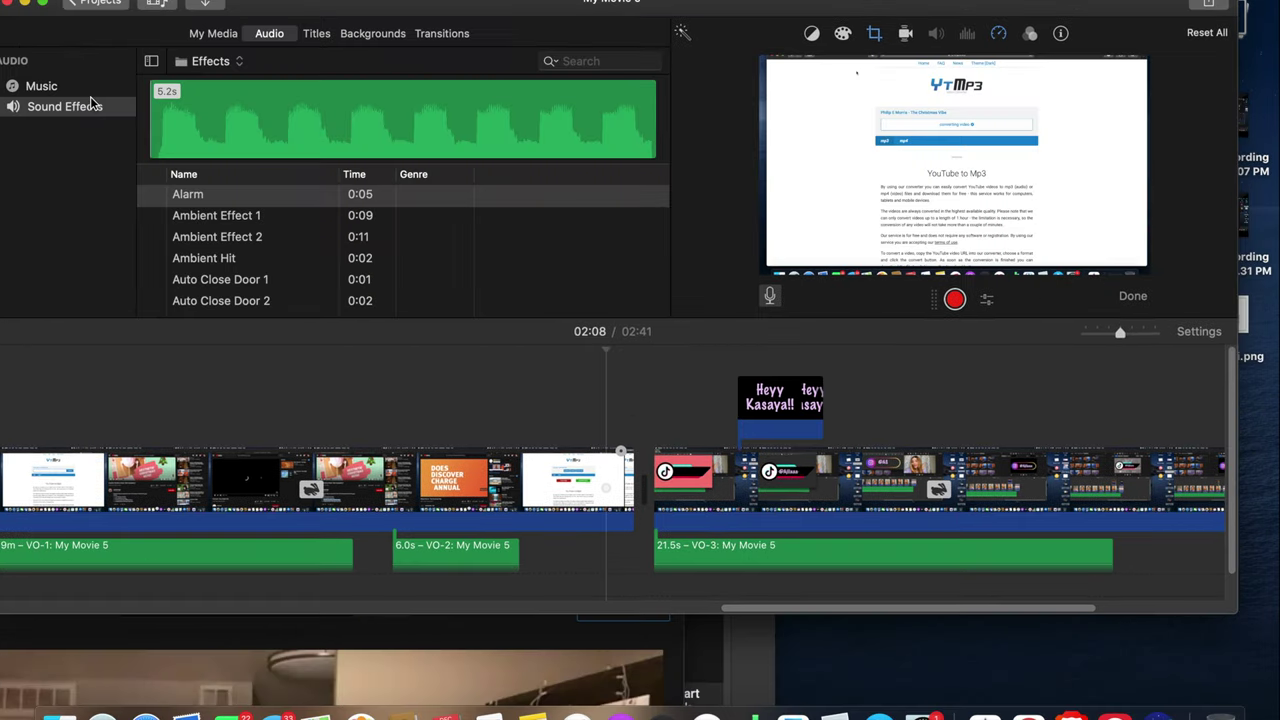
# Step: Preview sound effects and place Billiards 2 on the timeline beneath the greeting overlay
pyautogui.scroll(-3, 261, 240)
pyautogui.click(261, 263)
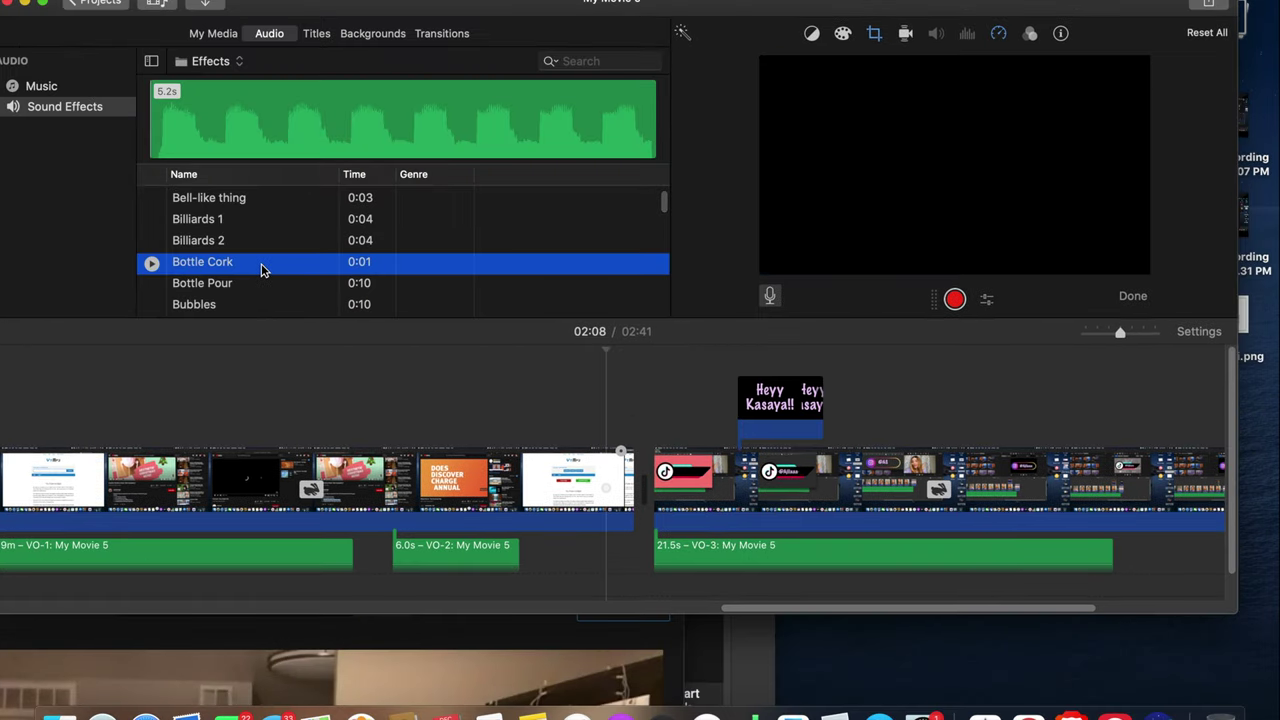
pyautogui.press('Down')
pyautogui.press('Down')
pyautogui.click(203, 249)
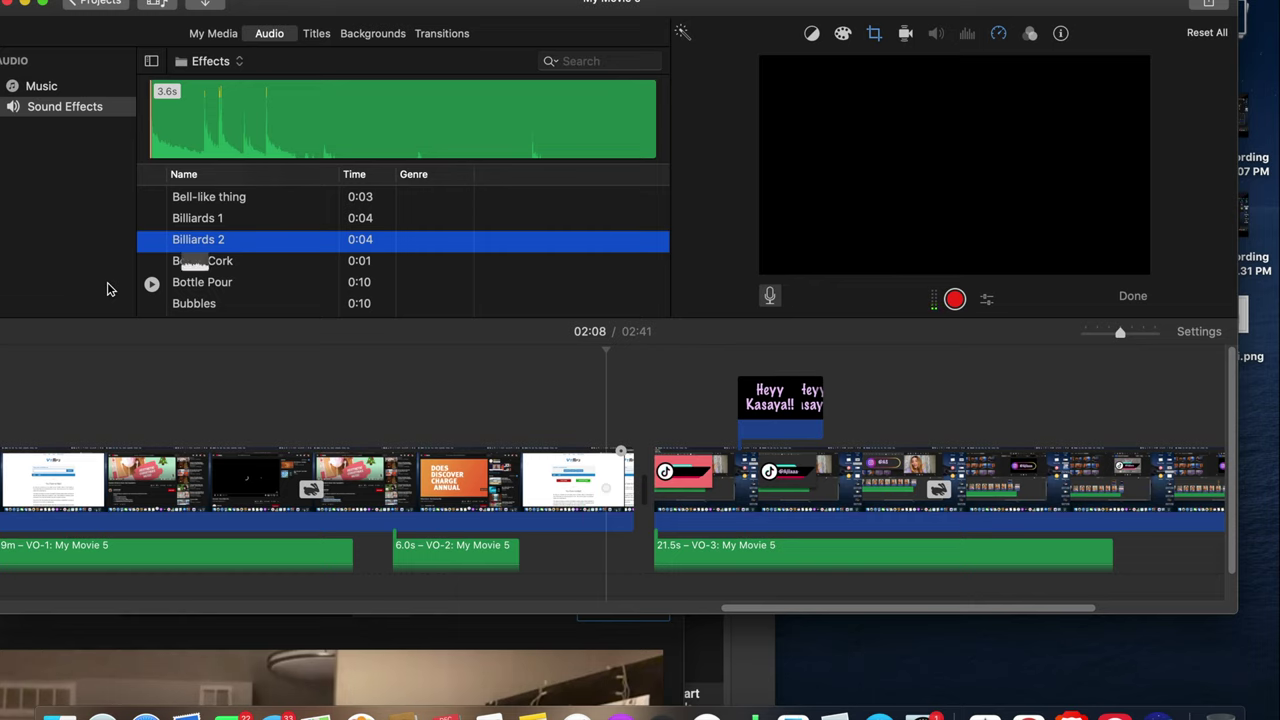
pyautogui.moveTo(566, 494); pyautogui.dragTo(743, 548)
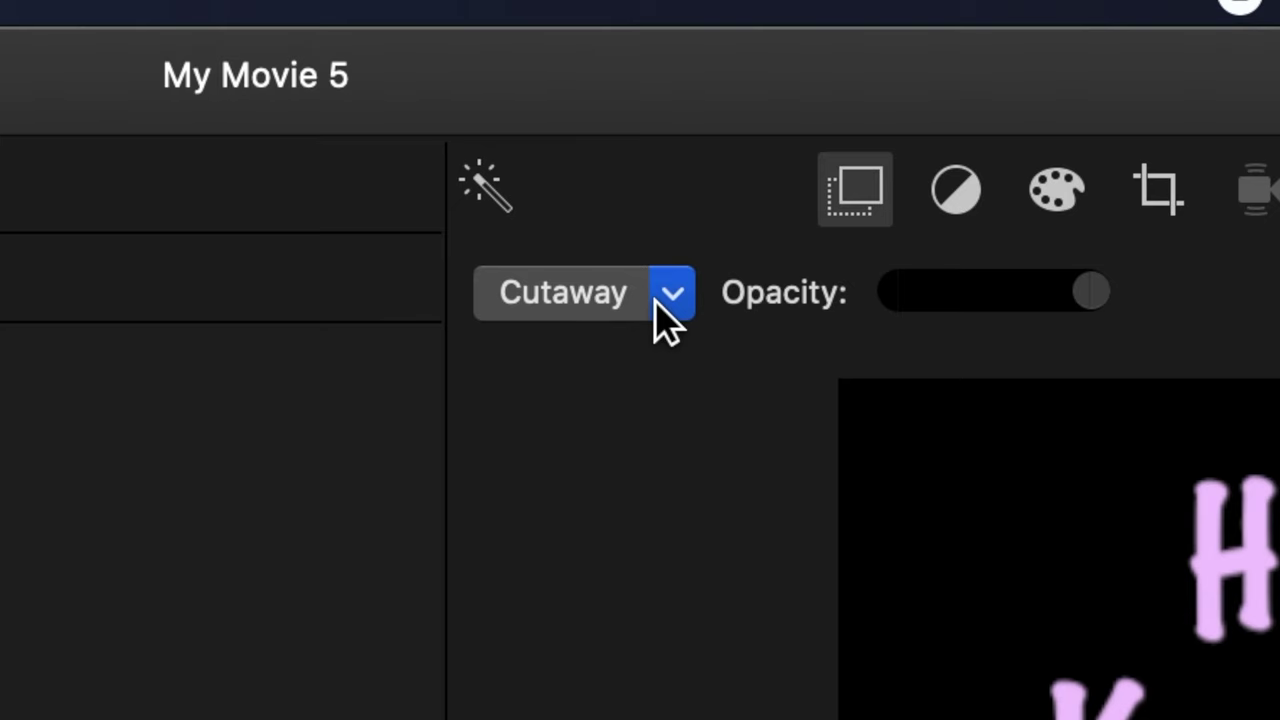
# Step: Switch the Heyy Kasaya!! overlay from Cutaway to Picture in Picture, then enlarge and reposition its box
pyautogui.click(660, 298)
pyautogui.click(680, 497)
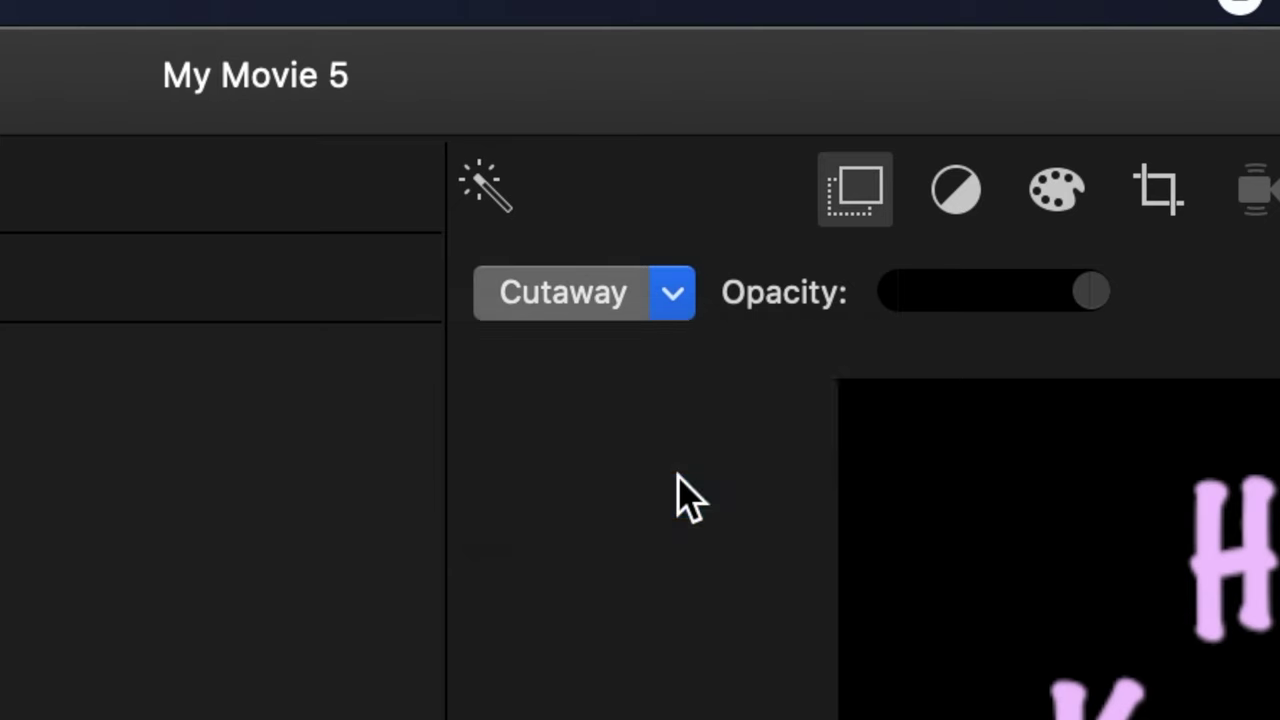
pyautogui.moveTo(746, 318); pyautogui.dragTo(491, 480)
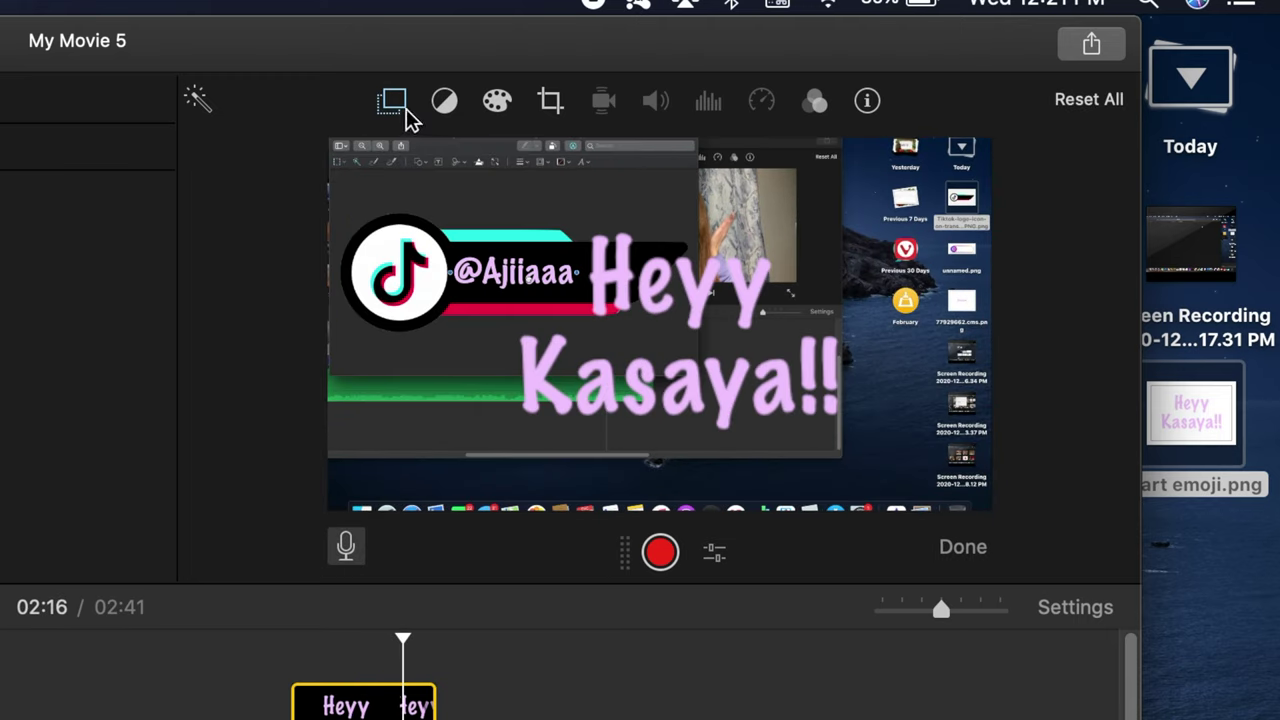
pyautogui.click(393, 102)
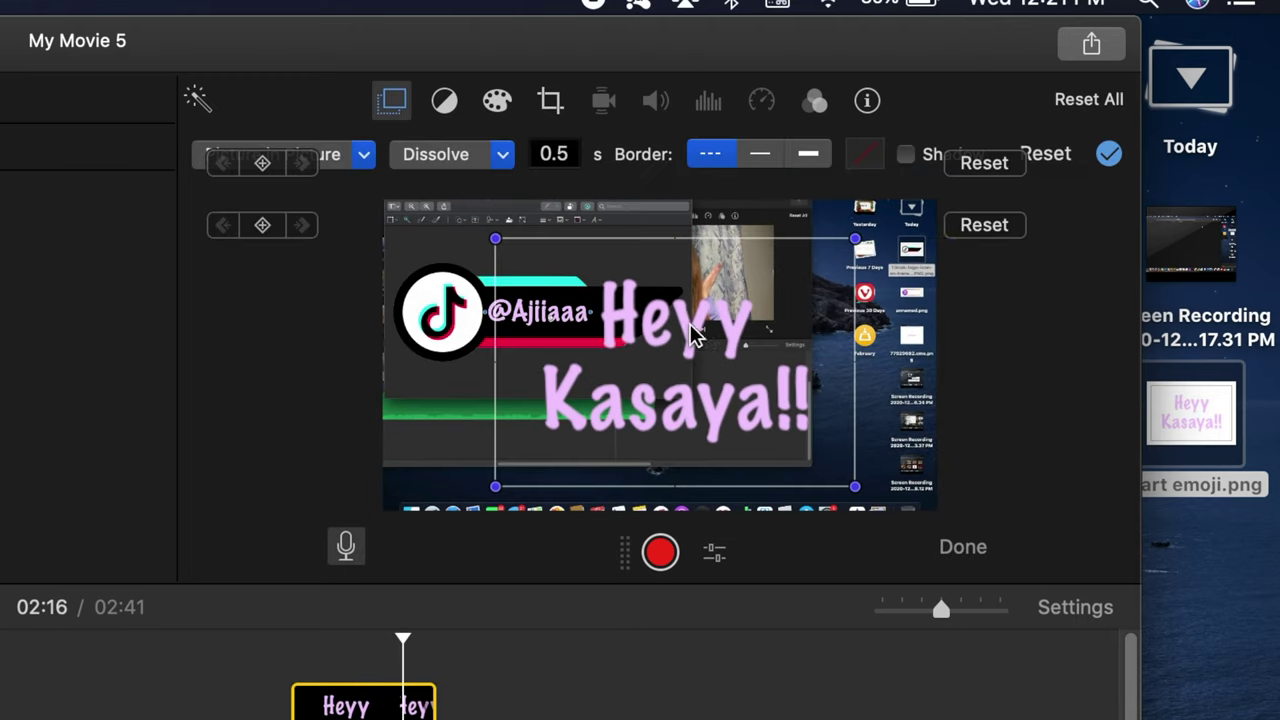
pyautogui.moveTo(694, 334); pyautogui.dragTo(697, 437)
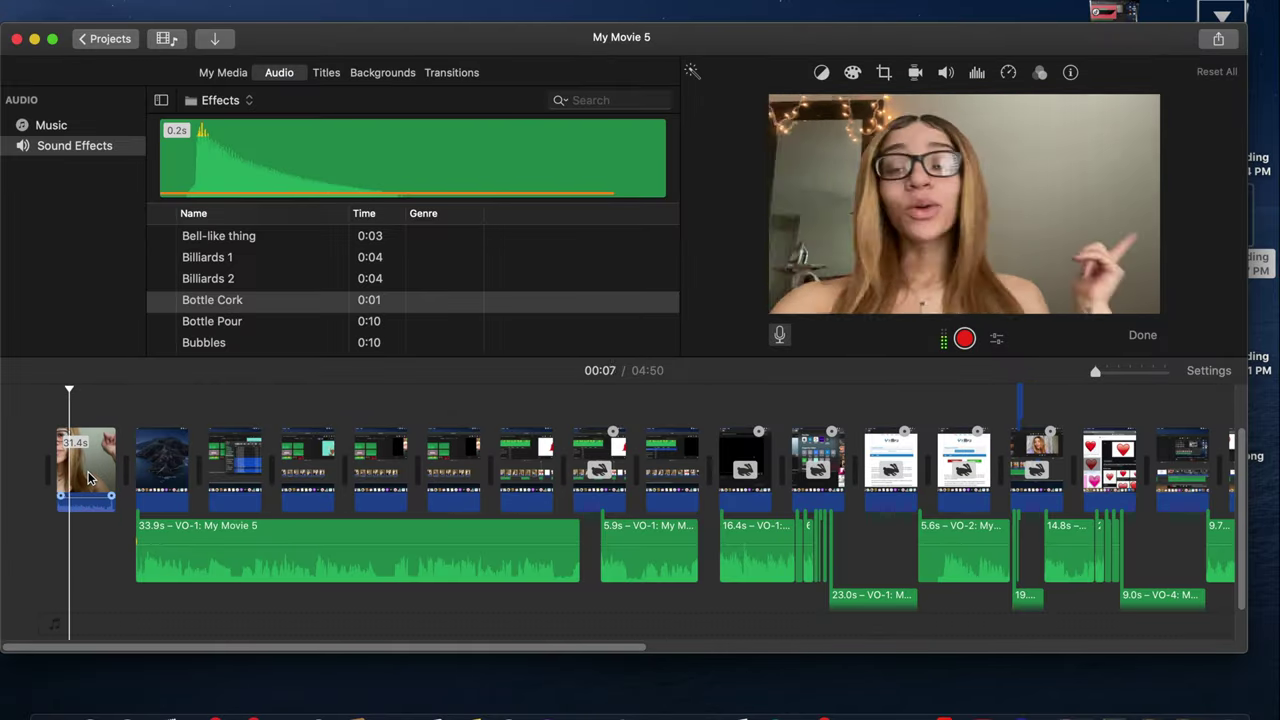
# Step: Play the opening clip and split it four times with Cmd+B, from an 8.8s piece to a 1.0s piece
pyautogui.press('super+equal')
pyautogui.click(155, 470)
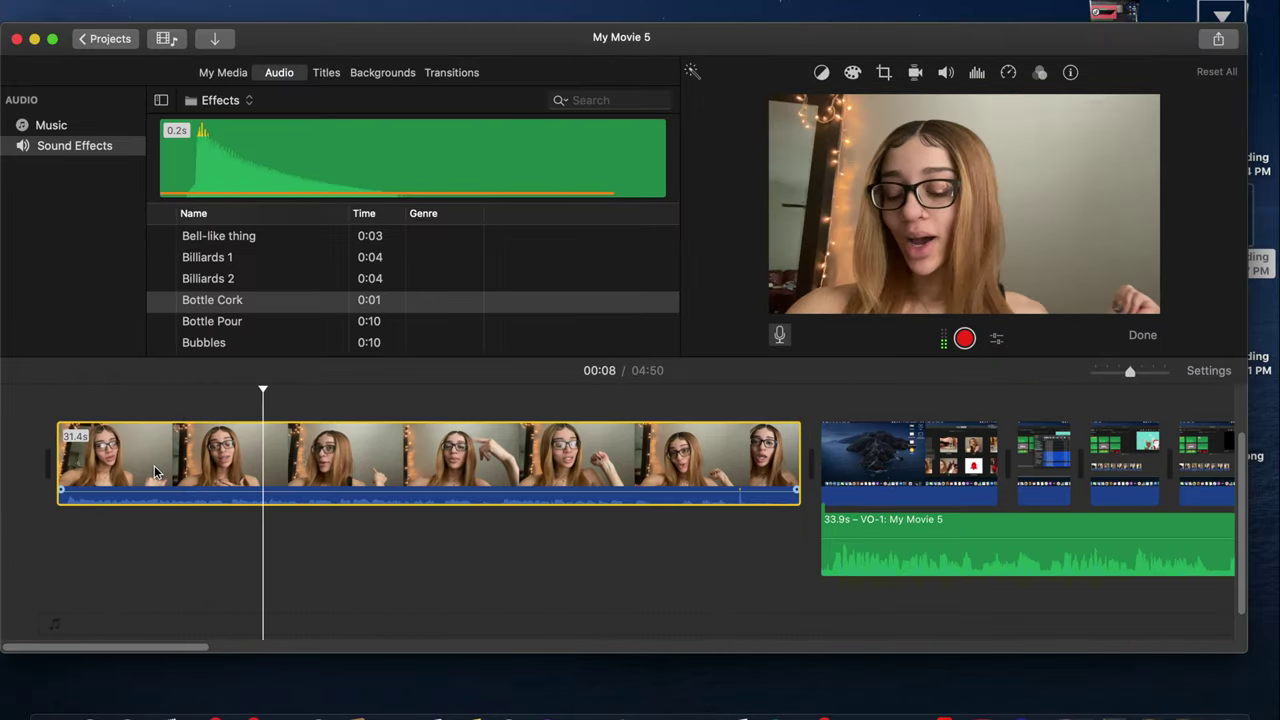
pyautogui.press('super+b')
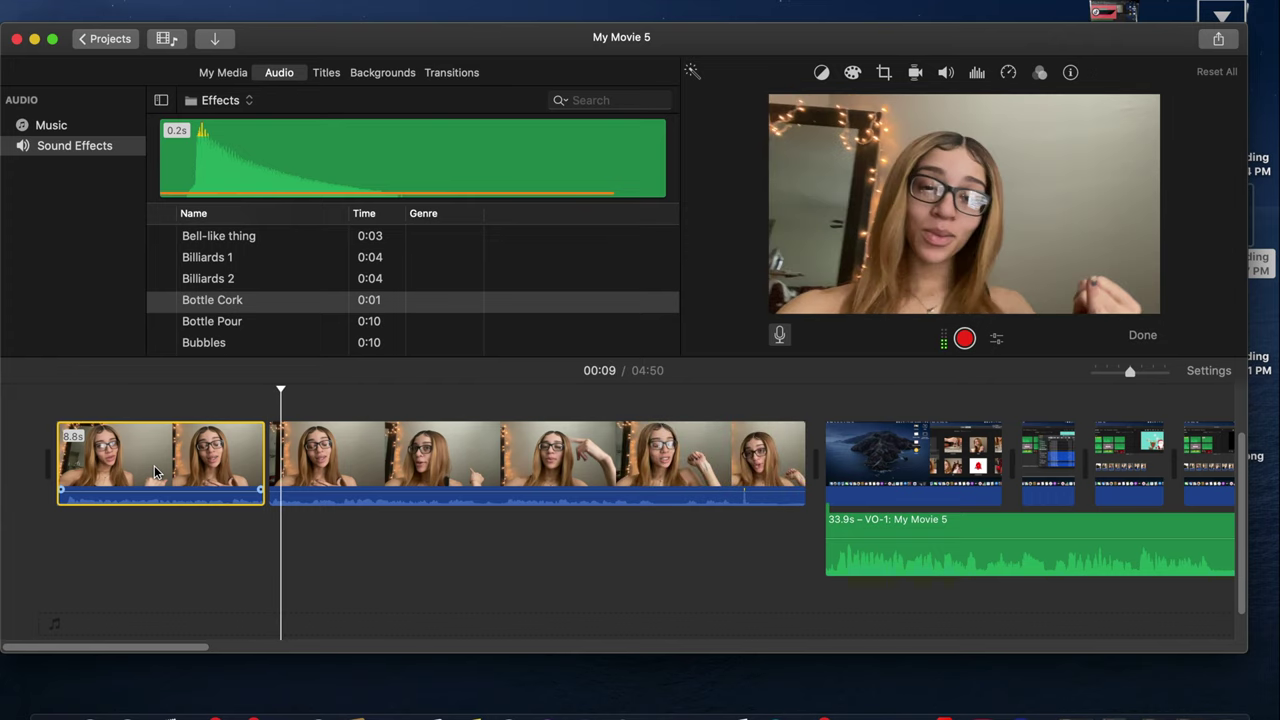
pyautogui.press('super+b')
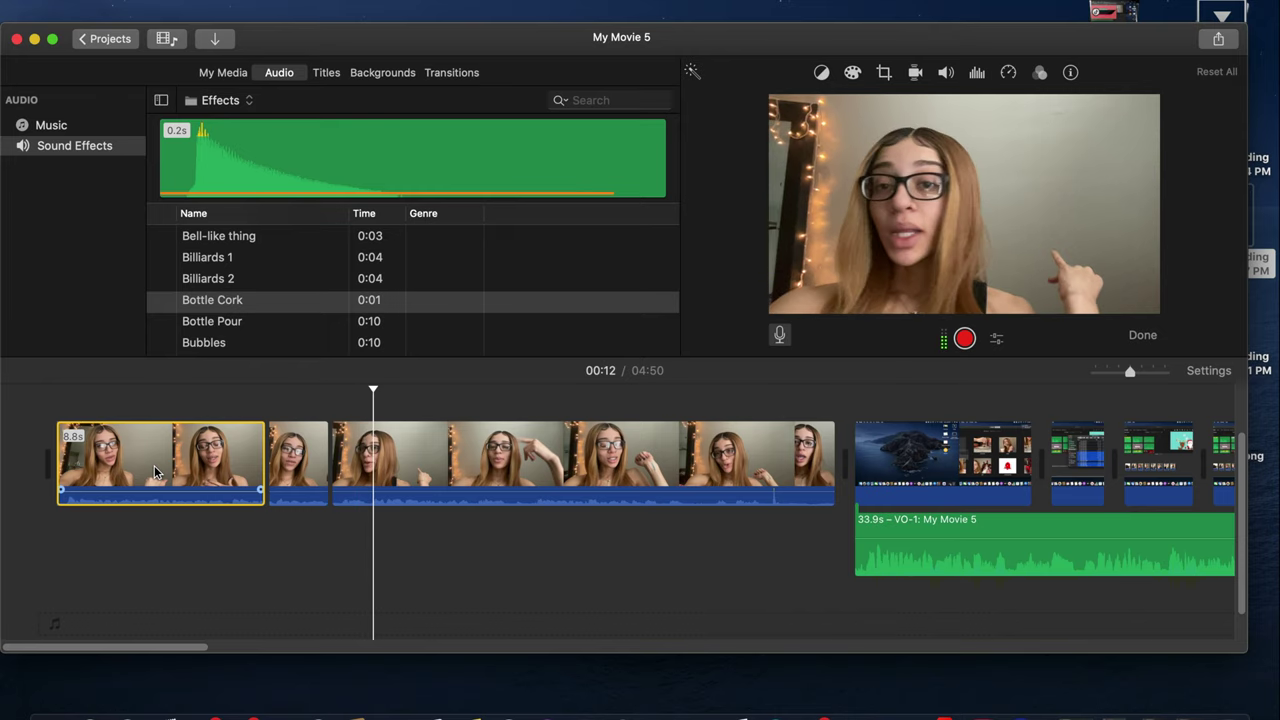
pyautogui.press('super+b')
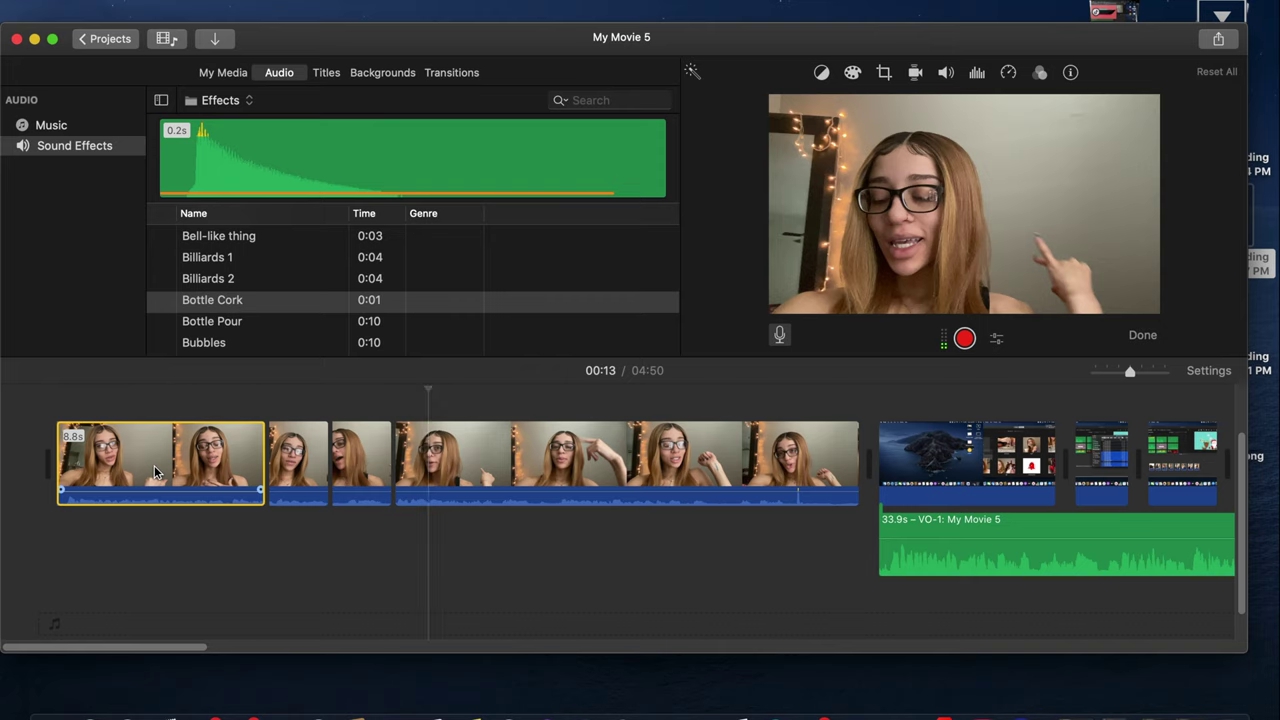
pyautogui.scroll(2, 154, 465)
pyautogui.hscroll(1, 154, 465)
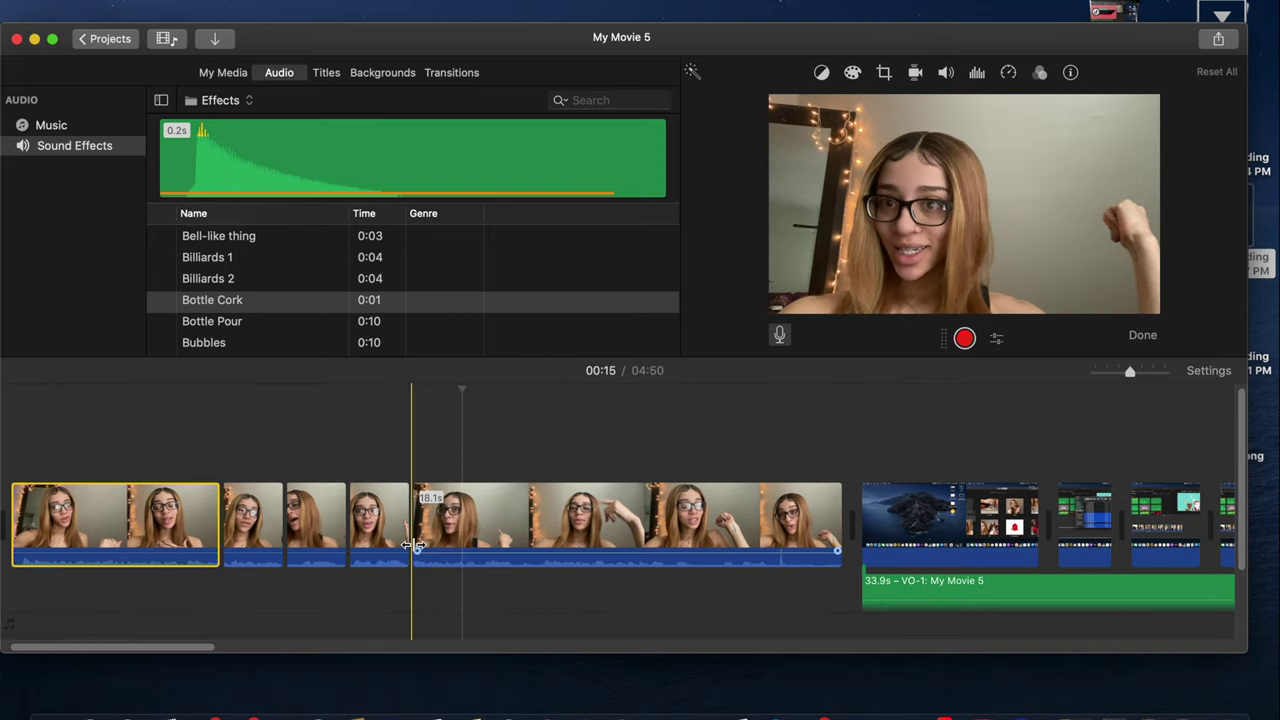
pyautogui.press('super+b')
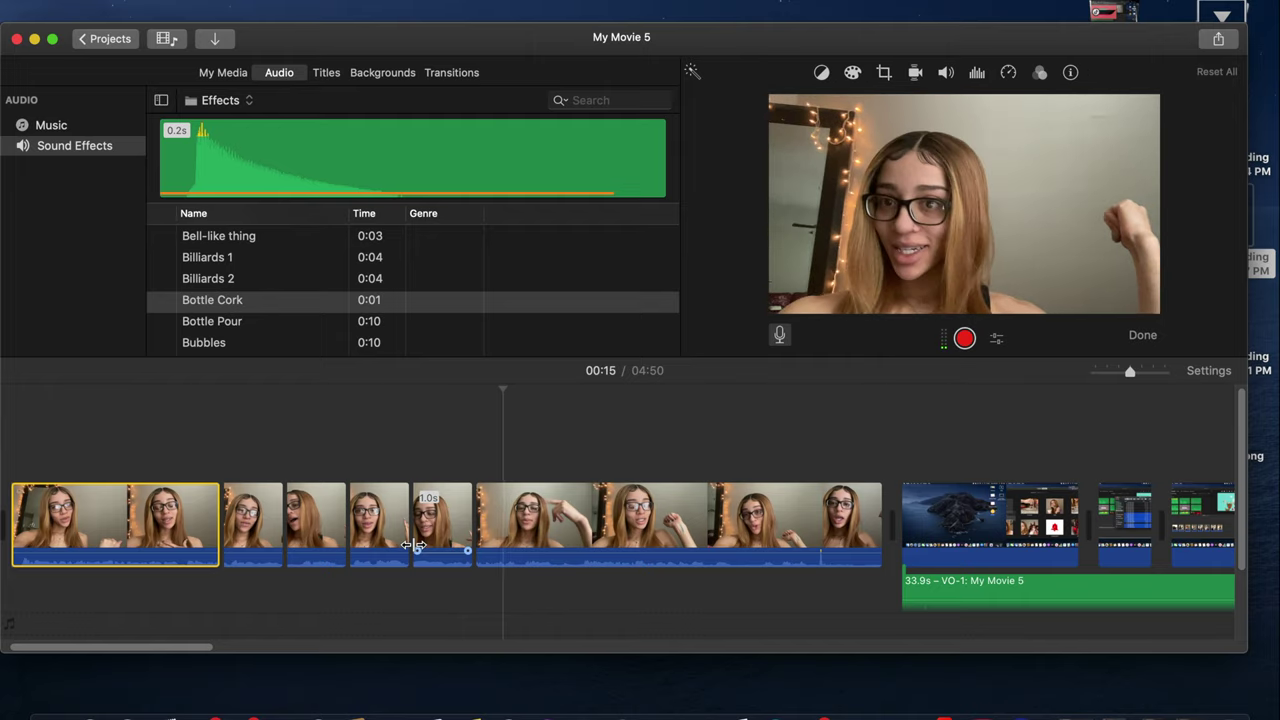
# Step: Give one short talking-head clip a Ken Burns zoom whose end frame tightens onto her pointing hand
pyautogui.click(250, 515)
pyautogui.click(884, 72)
pyautogui.click(943, 106)
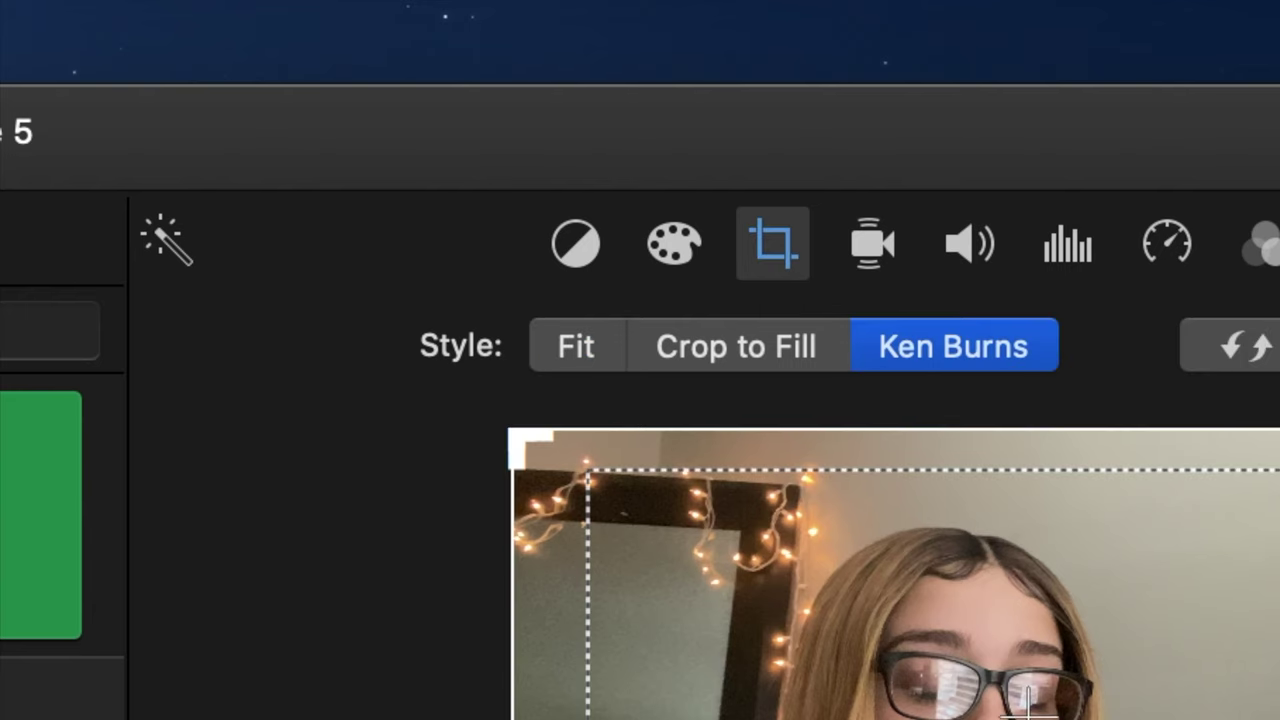
pyautogui.moveTo(1166, 643); pyautogui.dragTo(1015, 700)
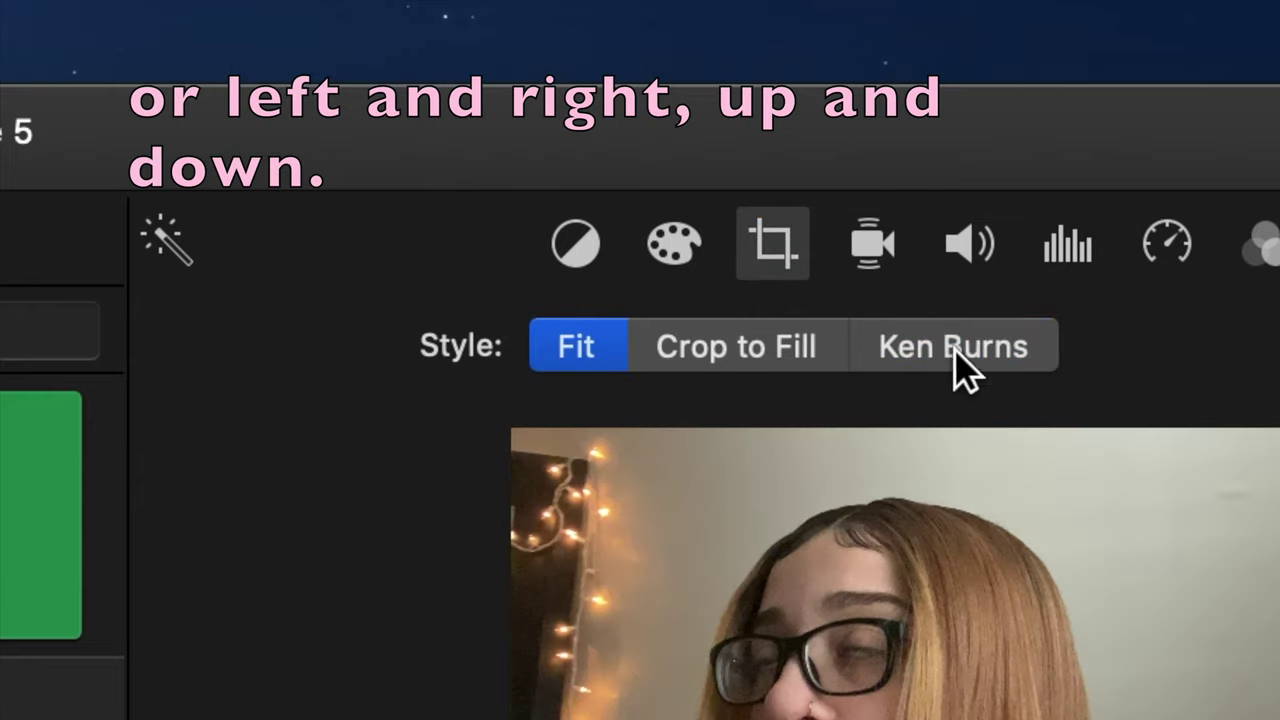
pyautogui.click(955, 350)
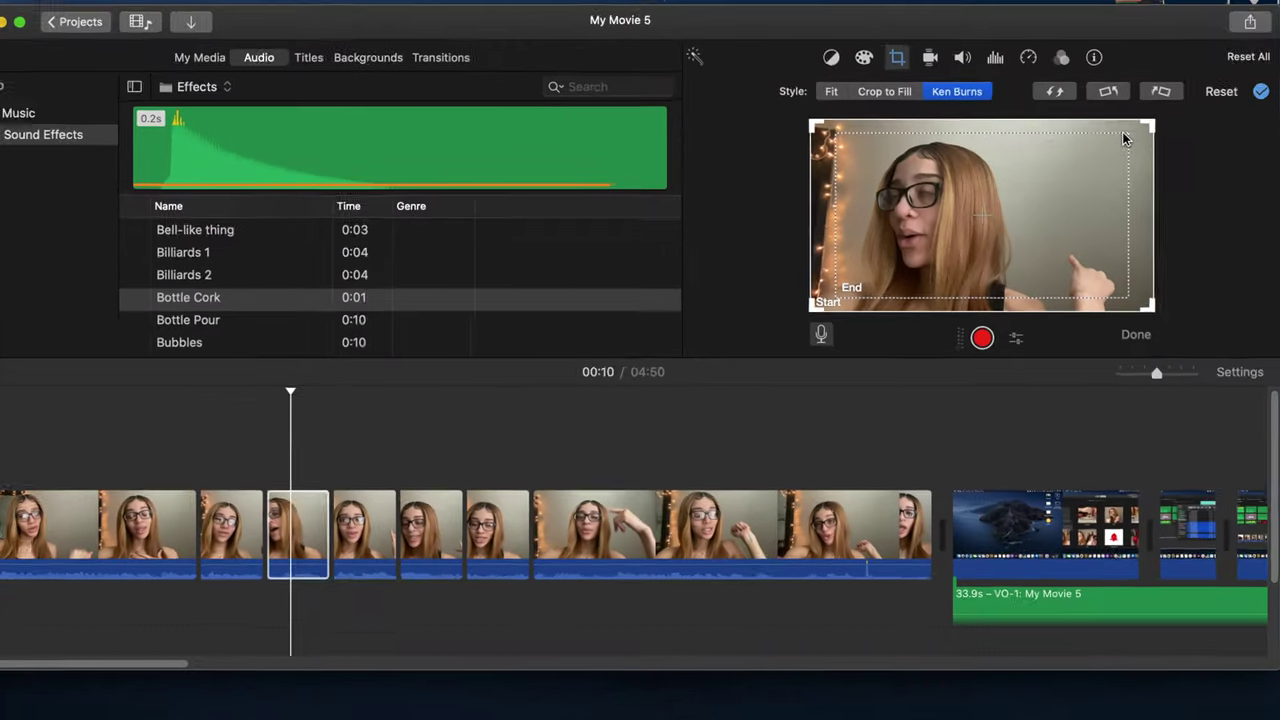
pyautogui.moveTo(1124, 138); pyautogui.dragTo(958, 230)
pyautogui.moveTo(888, 279); pyautogui.dragTo(1087, 279)
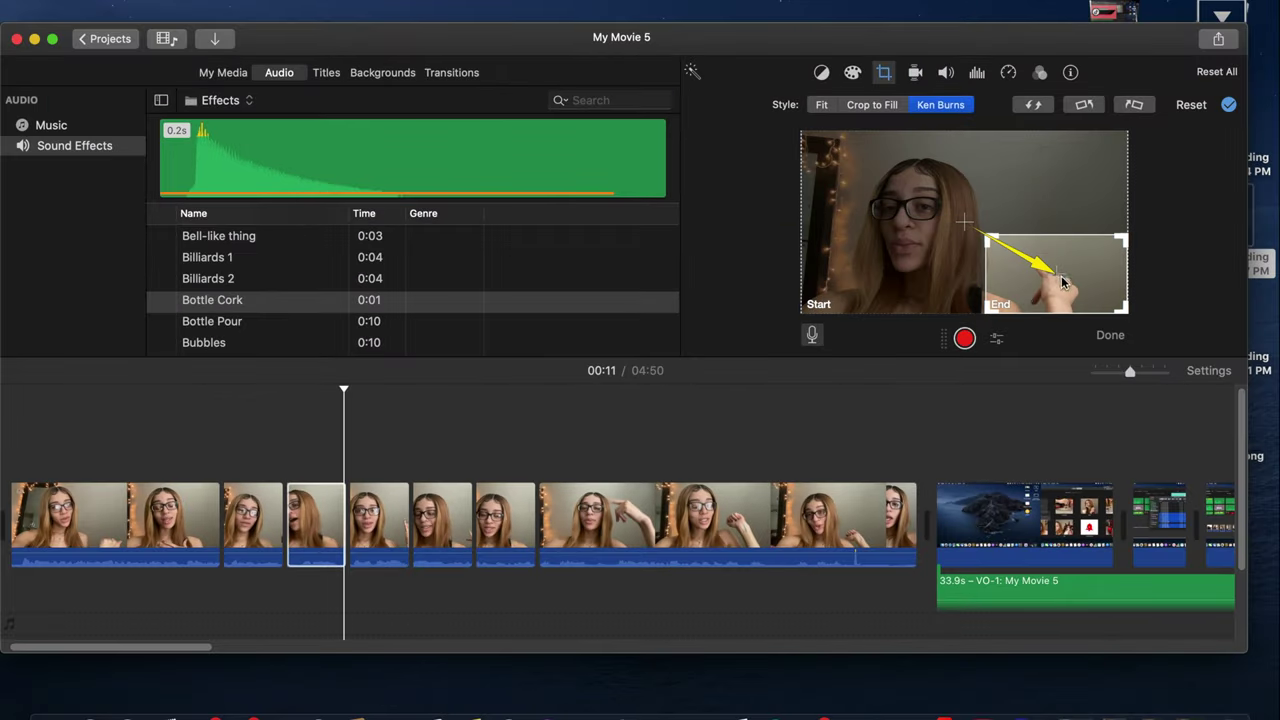
# Step: Play the zoomed clips back from 00:10 and check the framing of the neighbouring short clips
pyautogui.click(376, 507)
pyautogui.click(373, 510)
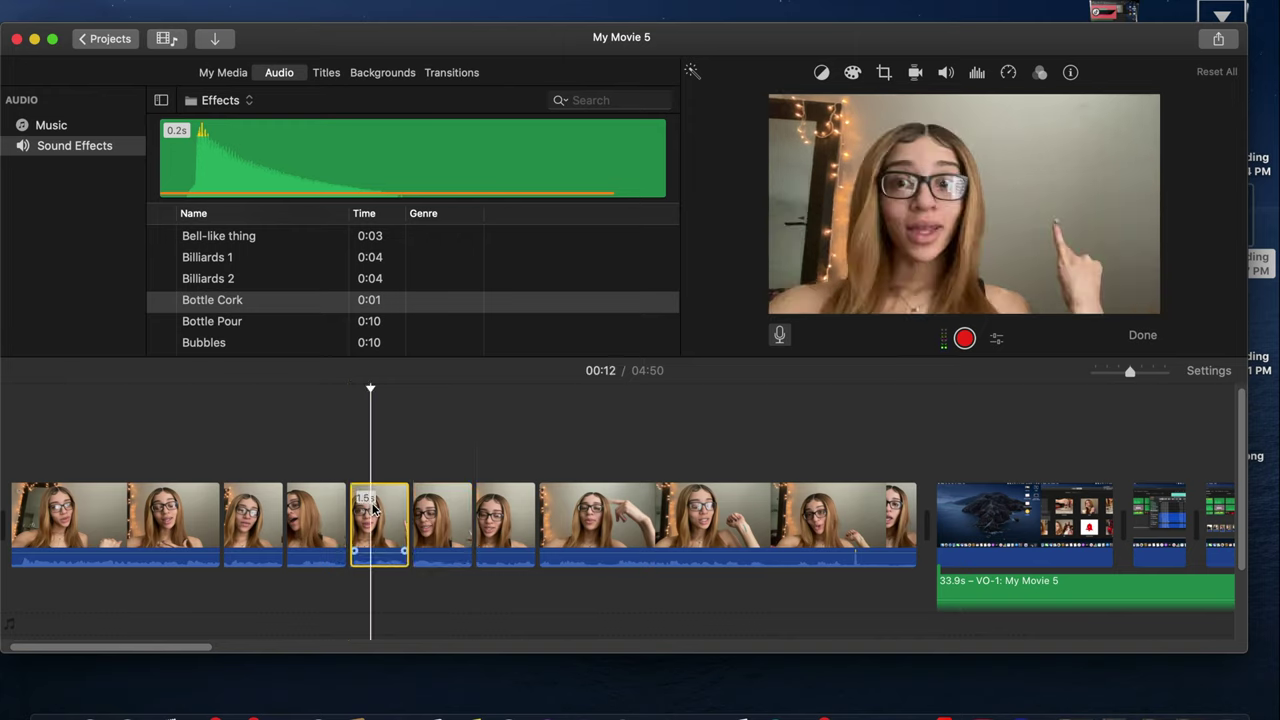
pyautogui.click(884, 72)
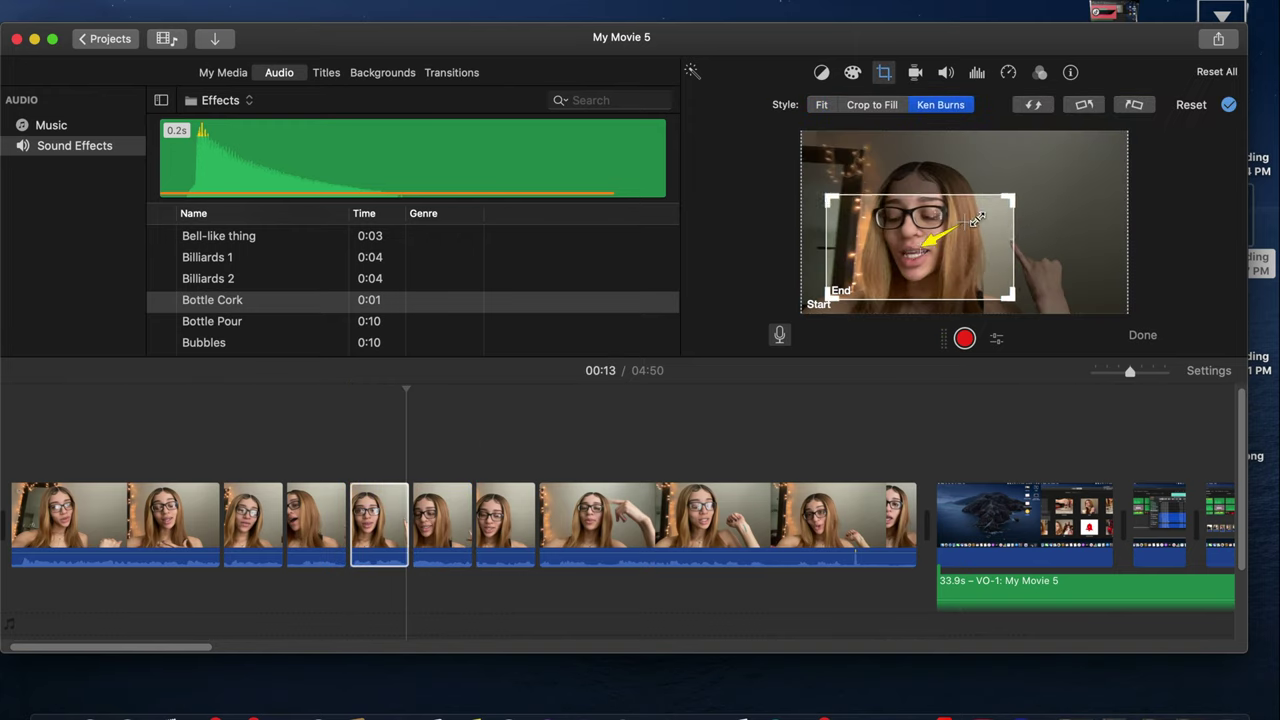
pyautogui.click(186, 462)
pyautogui.press('space')
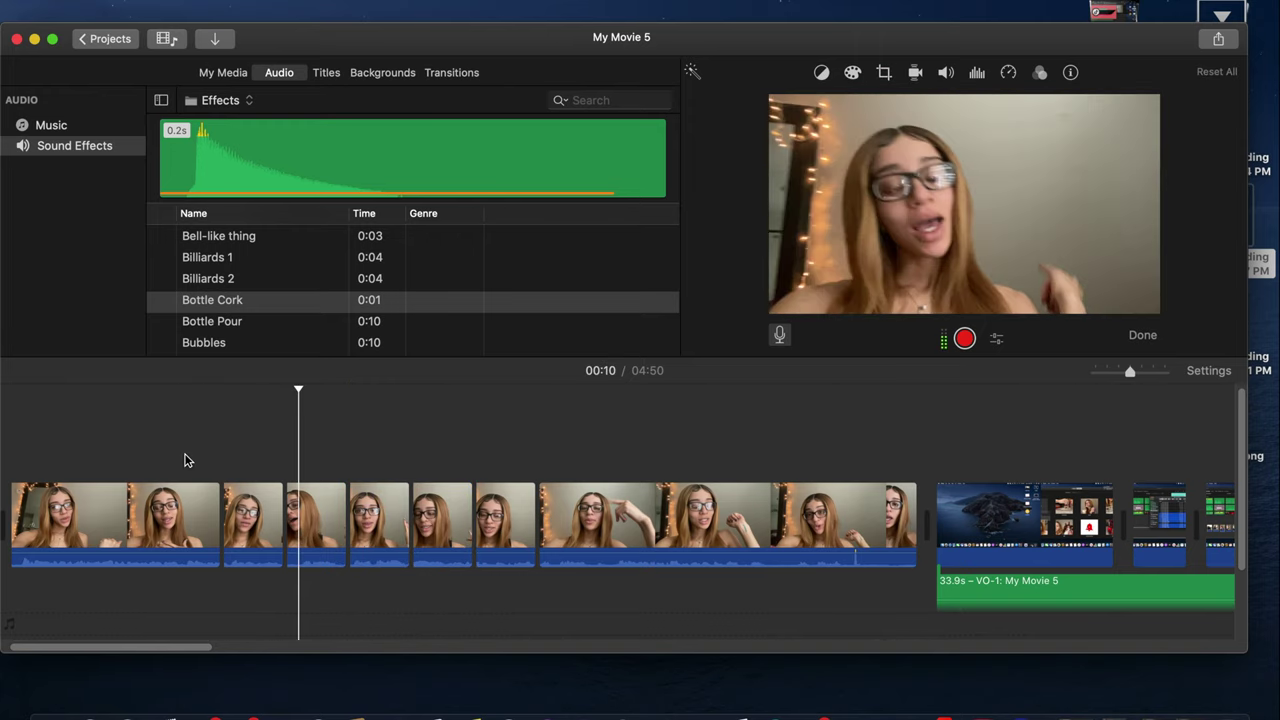
pyautogui.click(323, 525)
pyautogui.click(884, 73)
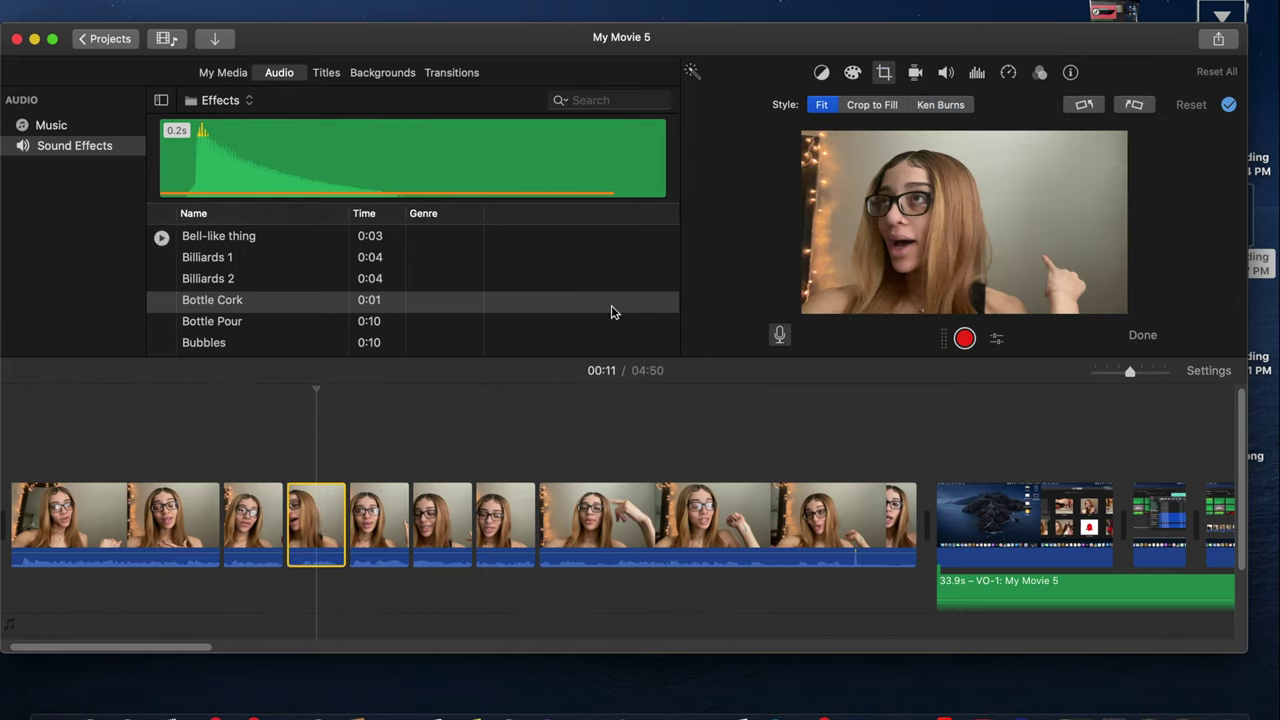
pyautogui.click(371, 520)
pyautogui.click(438, 521)
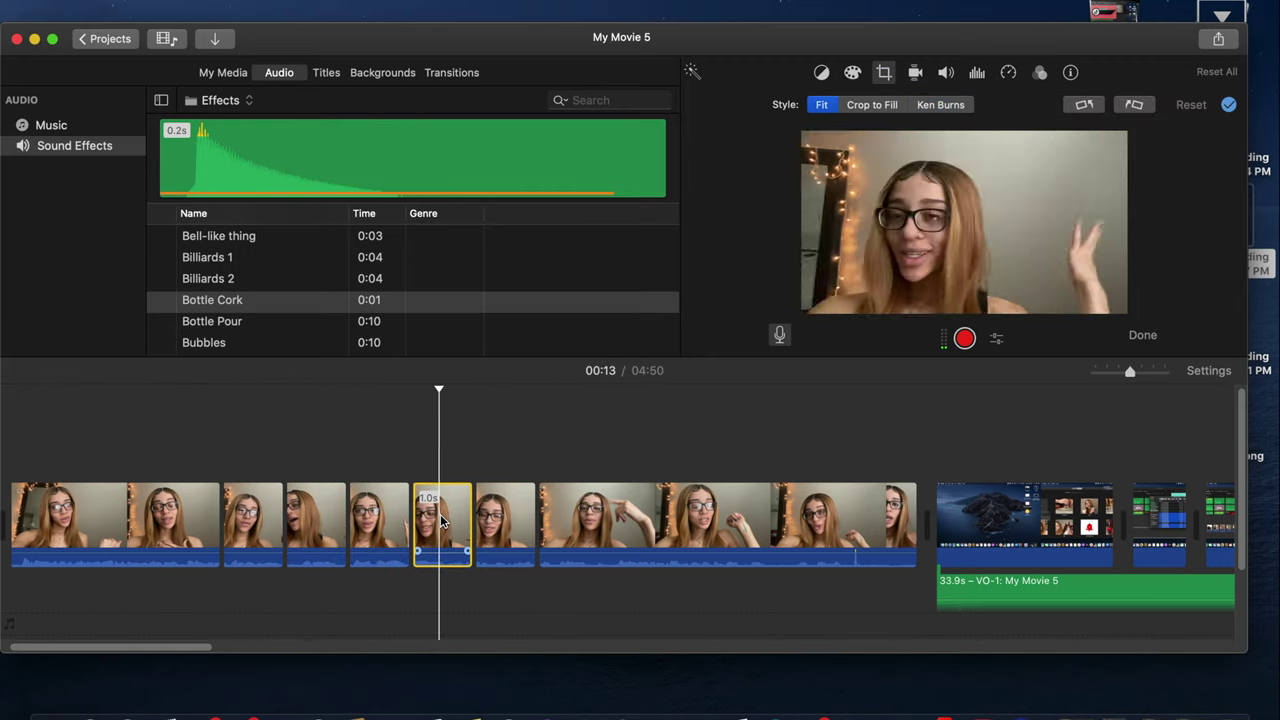
# Step: Give the 1.2s clip a Ken Burns zoom ending close on the fairy lights, then preview it
pyautogui.click(500, 518)
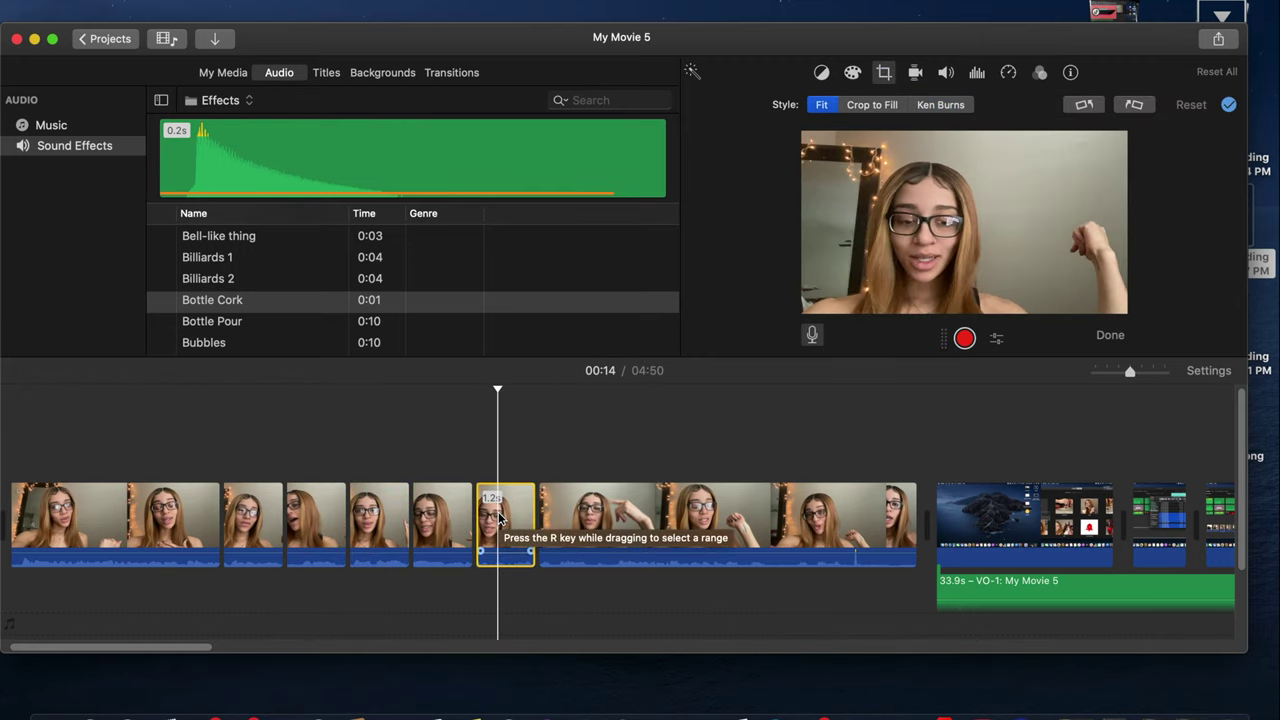
pyautogui.click(940, 105)
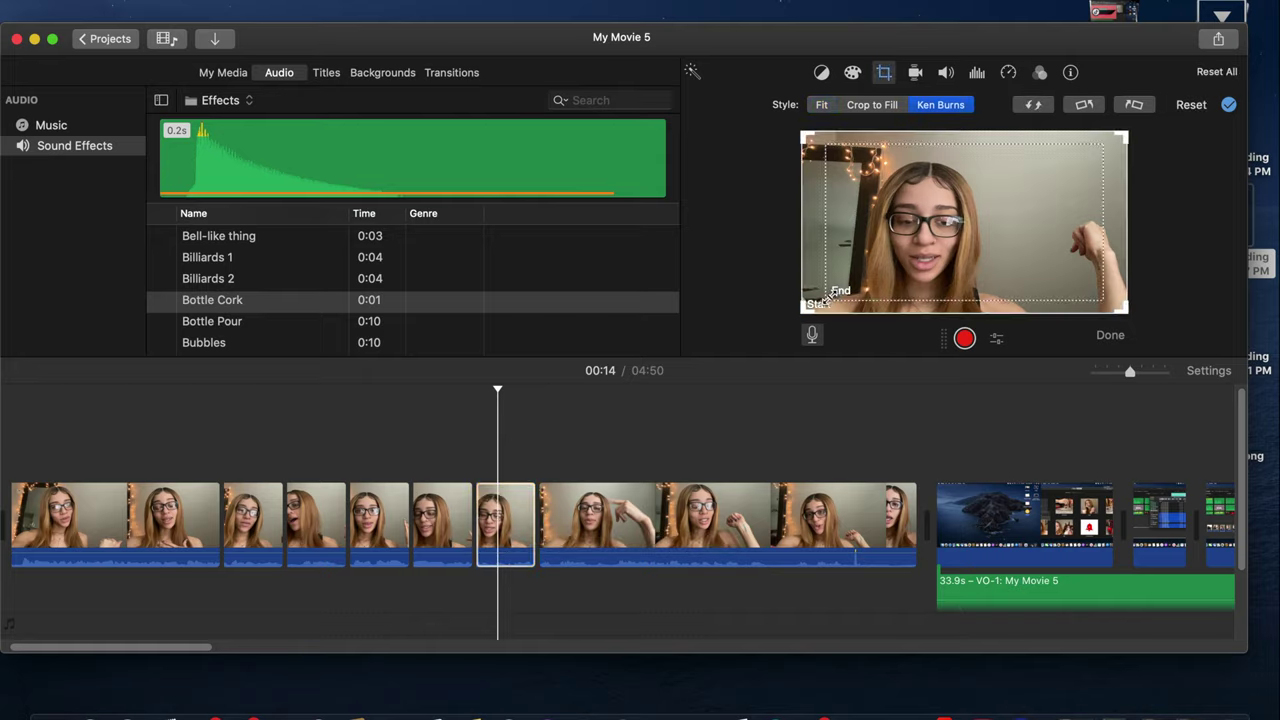
pyautogui.moveTo(826, 299); pyautogui.dragTo(953, 228)
pyautogui.moveTo(1019, 203); pyautogui.dragTo(865, 183)
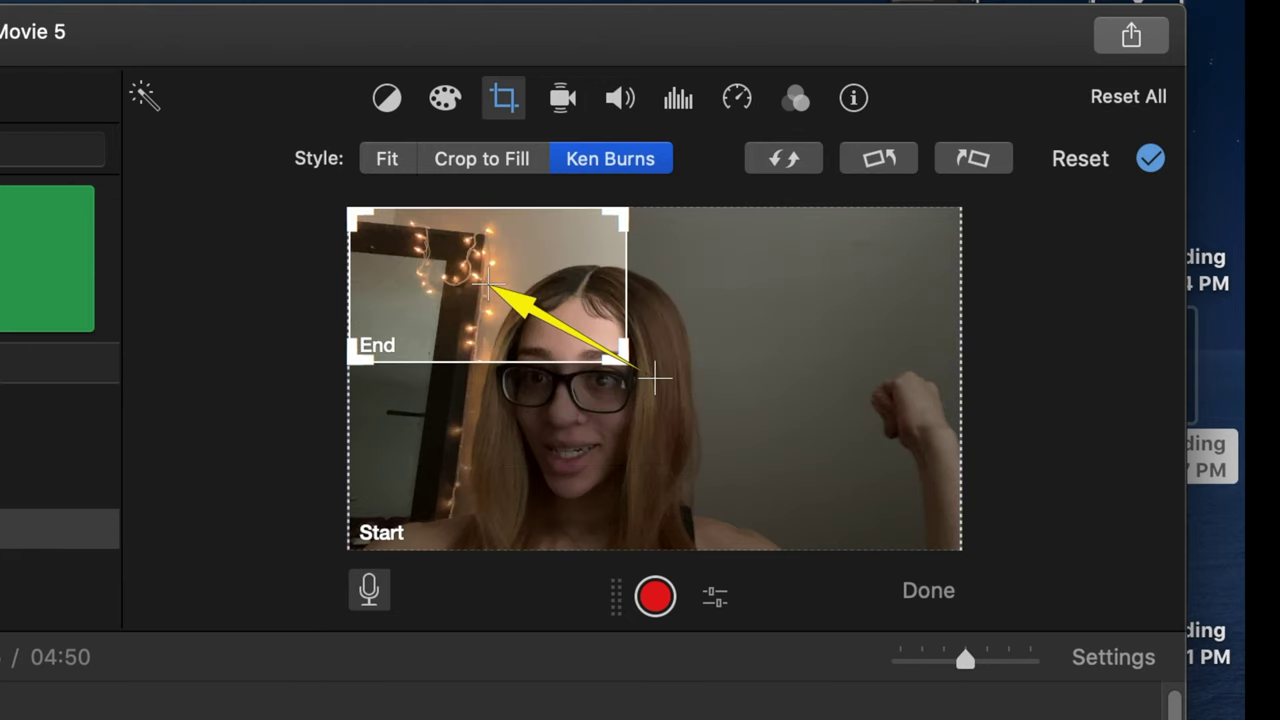
pyautogui.press('space')
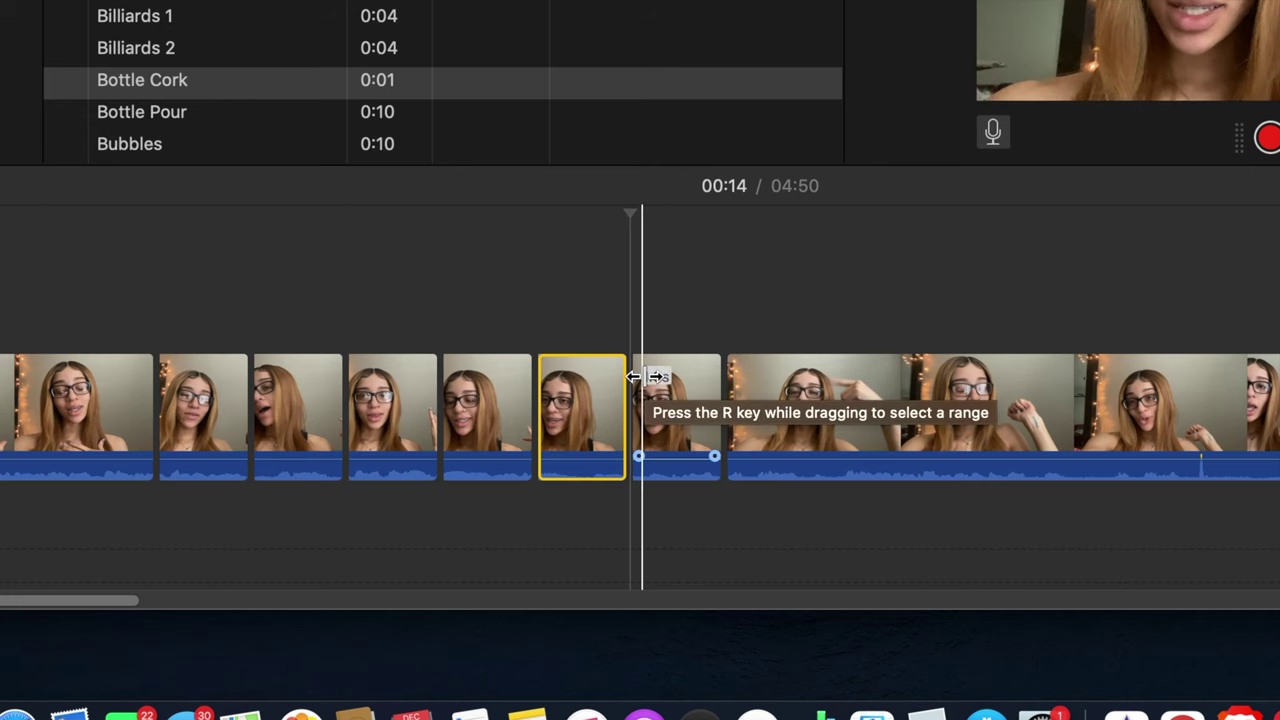
pyautogui.press('space')
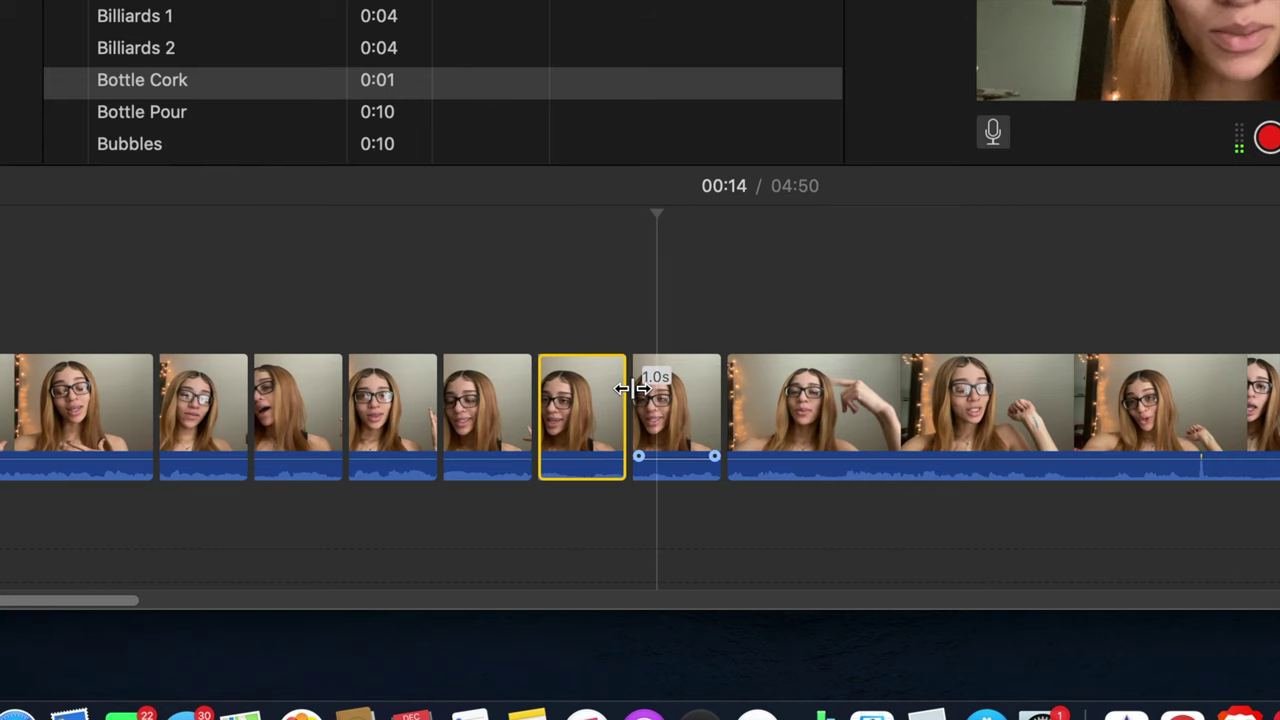
pyautogui.press('super+v')
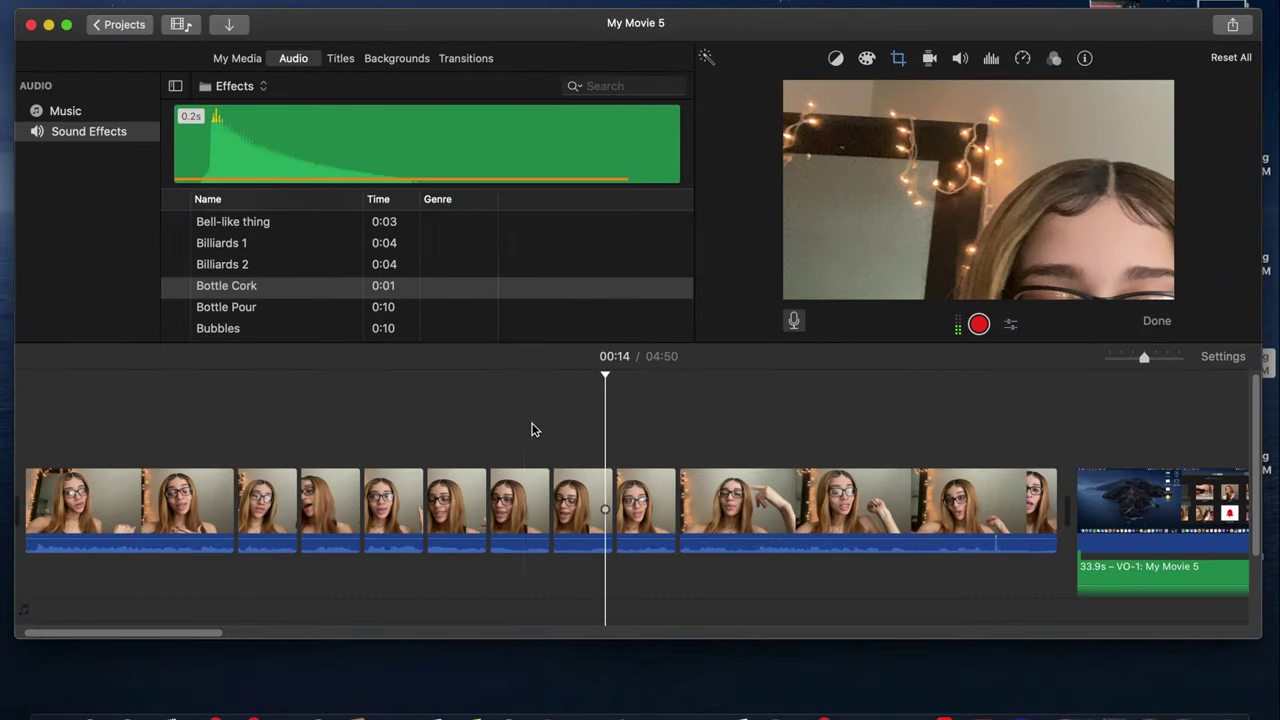
# Step: Ken Burns two adjacent clips: shrunken upper-right start frame swapped to end, next clip's end frame moved lower right
pyautogui.click(482, 492)
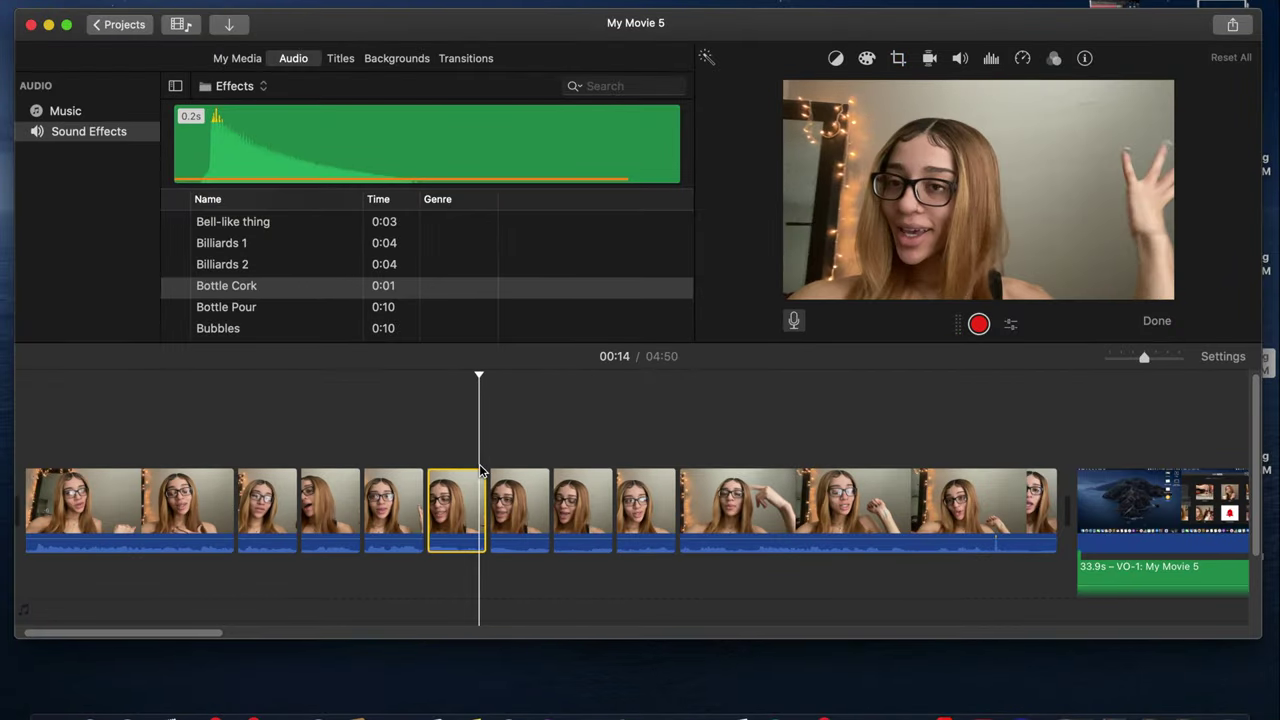
pyautogui.click(577, 493)
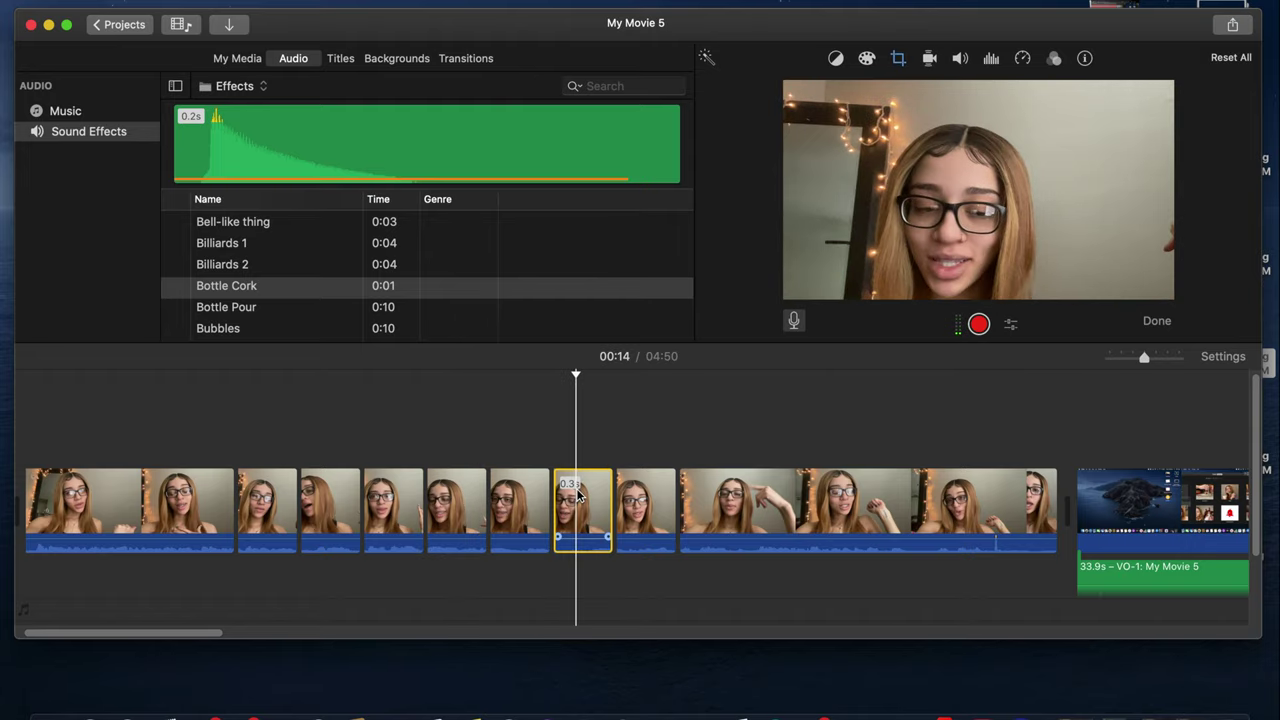
pyautogui.click(898, 60)
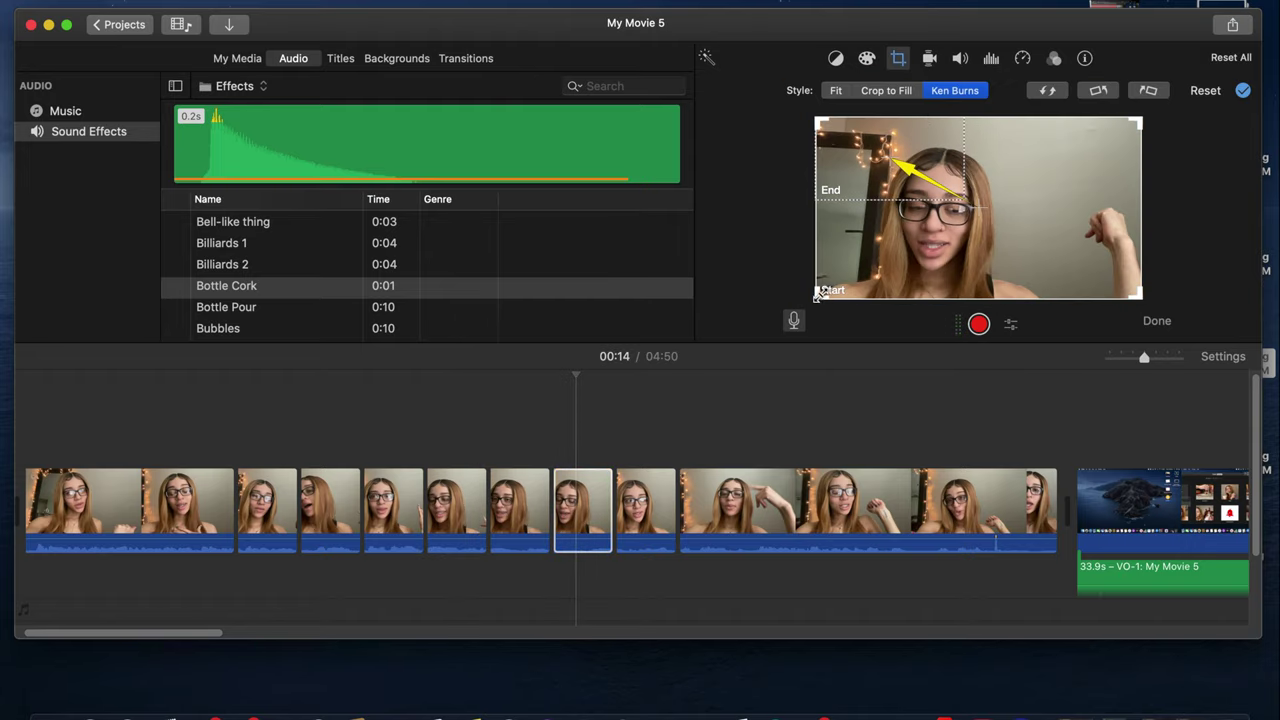
pyautogui.moveTo(816, 293); pyautogui.dragTo(984, 176)
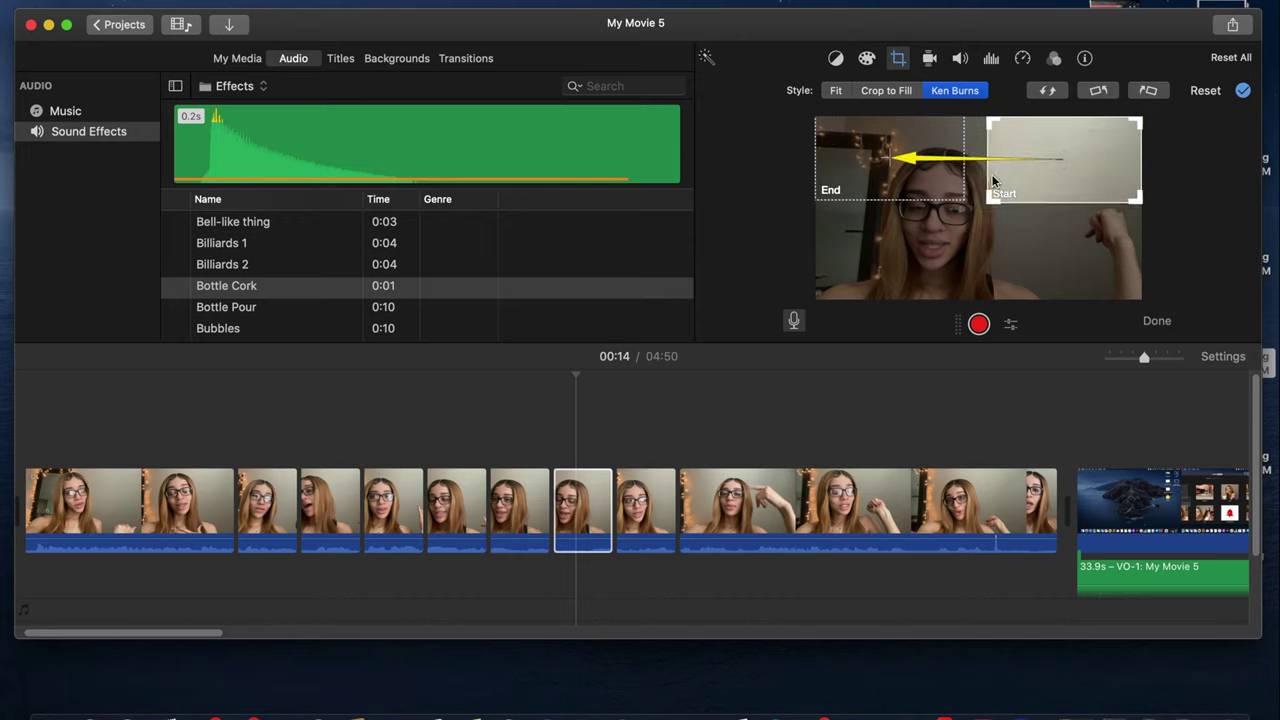
pyautogui.click(1047, 91)
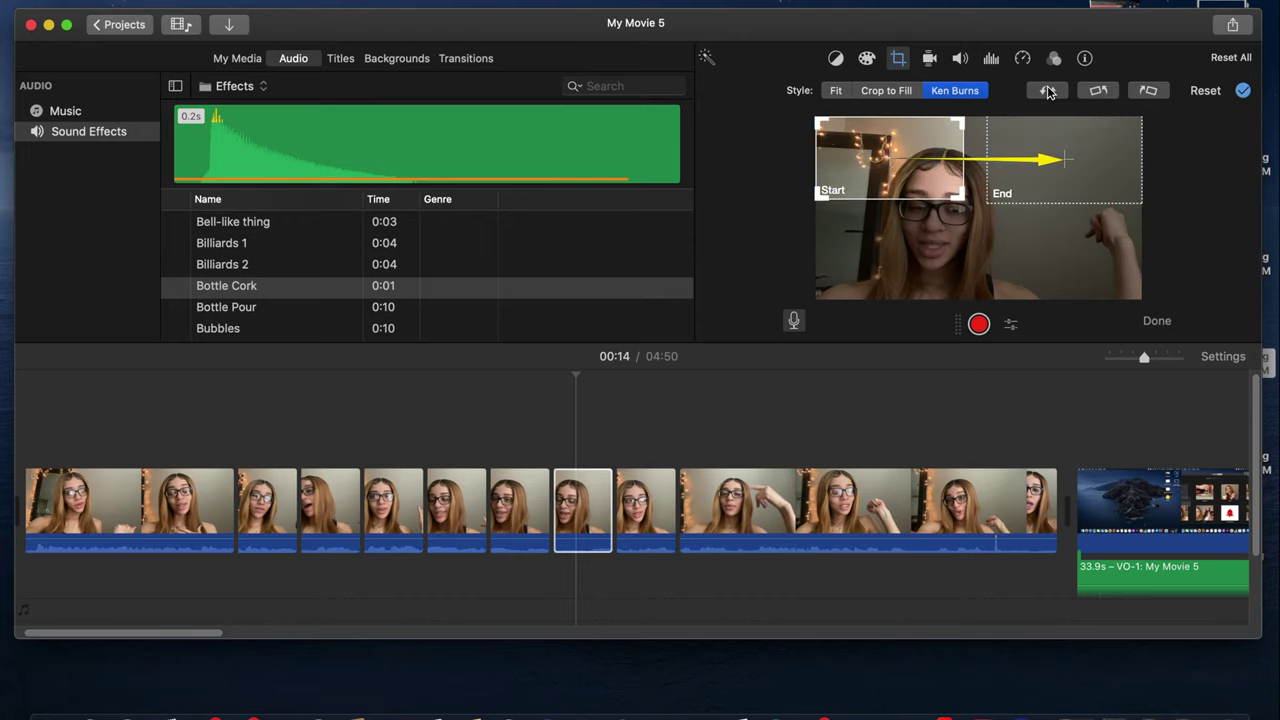
pyautogui.click(632, 507)
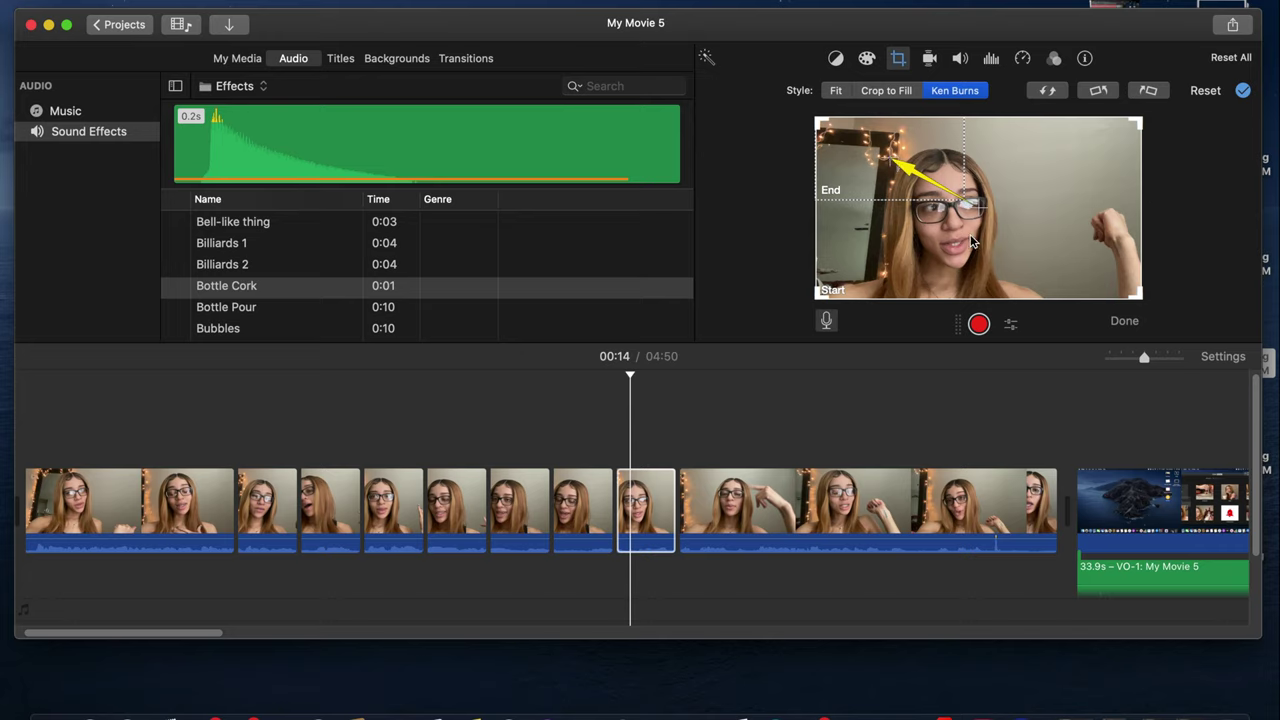
pyautogui.moveTo(930, 190); pyautogui.dragTo(1090, 289)
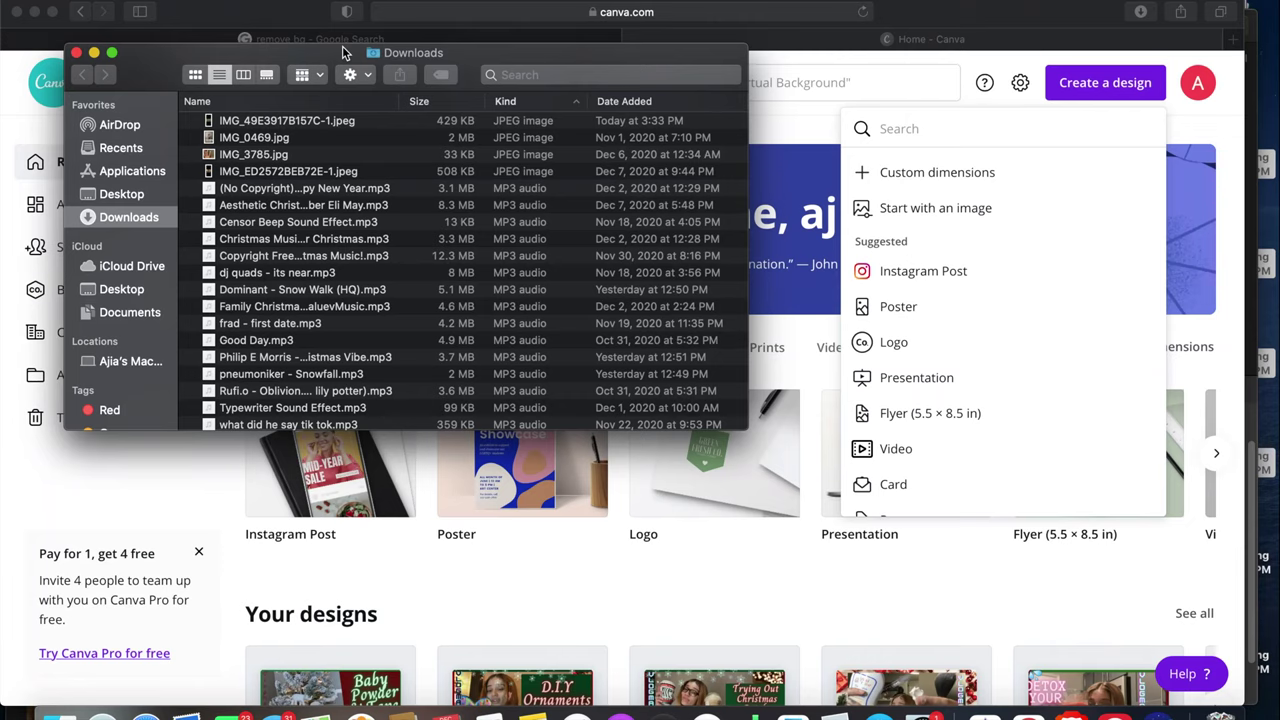
# Step: Upload IMG_49E3917B157C-1.jpeg from Downloads to remove.bg to strip the photo's background
pyautogui.click(340, 40)
pyautogui.press('super+Tab')
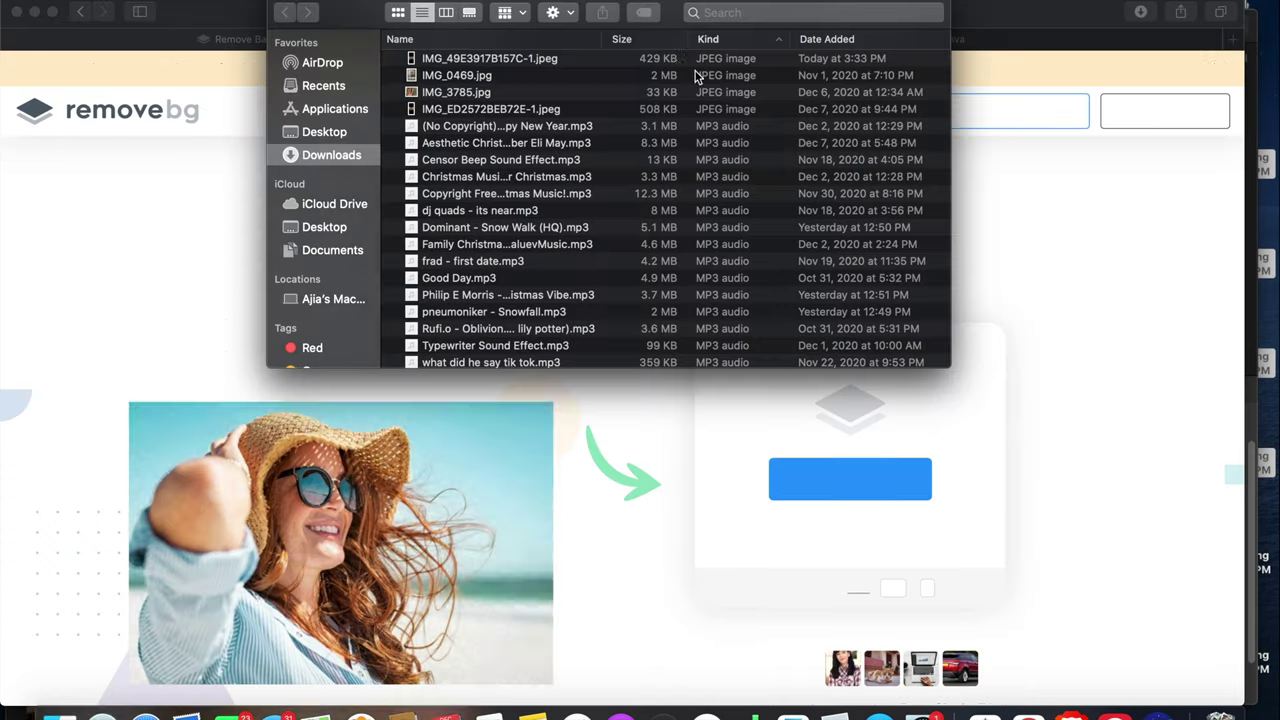
pyautogui.moveTo(665, 62); pyautogui.dragTo(488, 133)
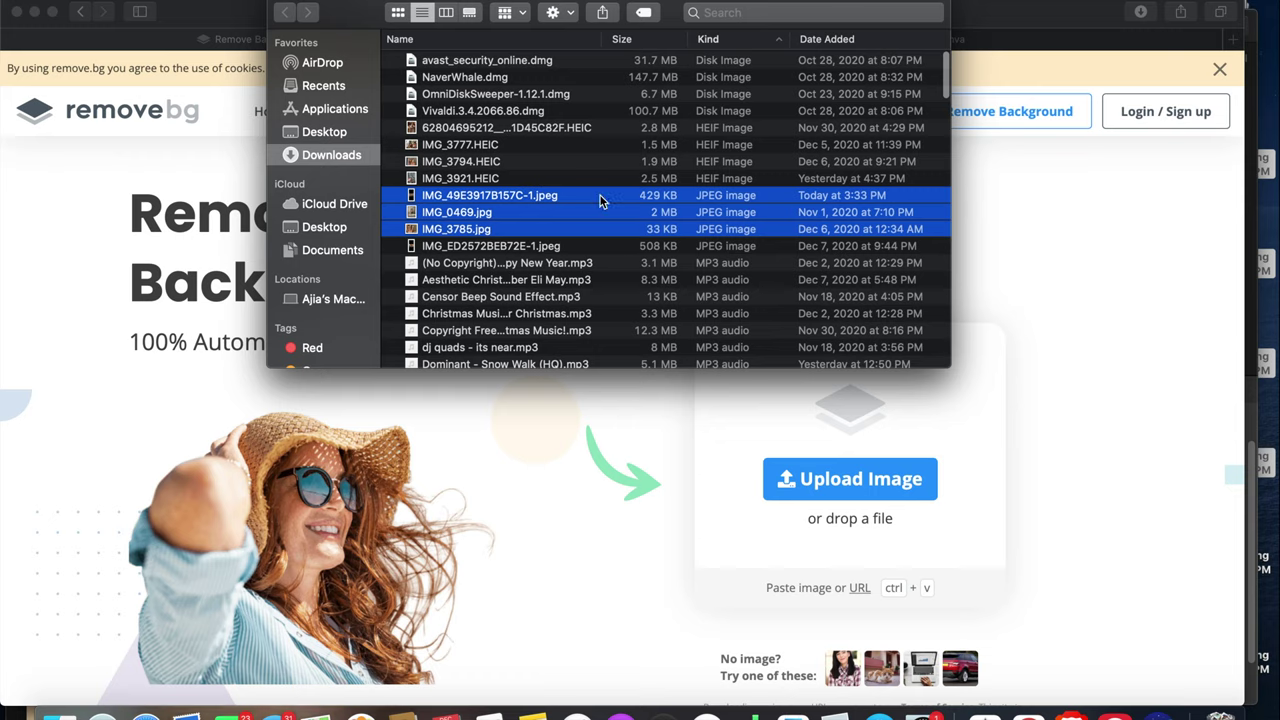
pyautogui.moveTo(480, 200)
pyautogui.mouseDown()
pyautogui.moveTo(355, 222)
pyautogui.moveTo(478, 178)
pyautogui.mouseUp()
pyautogui.click(478, 146)
pyautogui.click(550, 194)
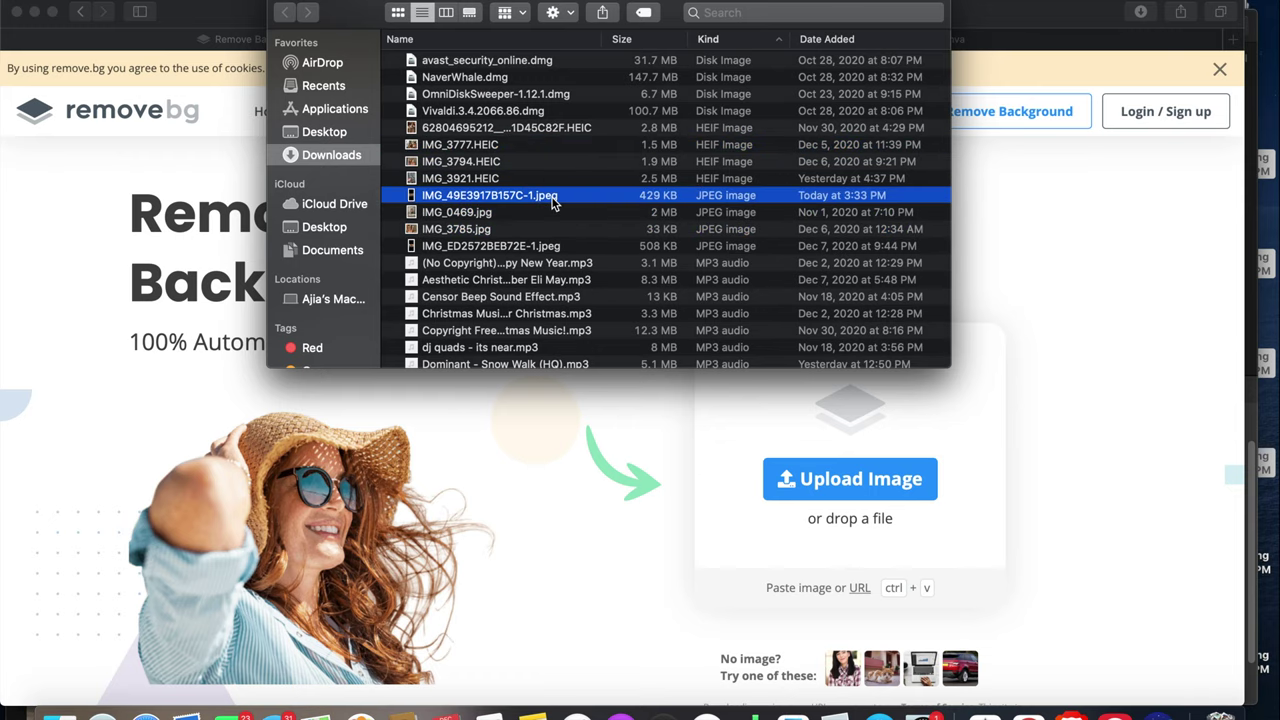
pyautogui.moveTo(550, 194); pyautogui.dragTo(980, 468)
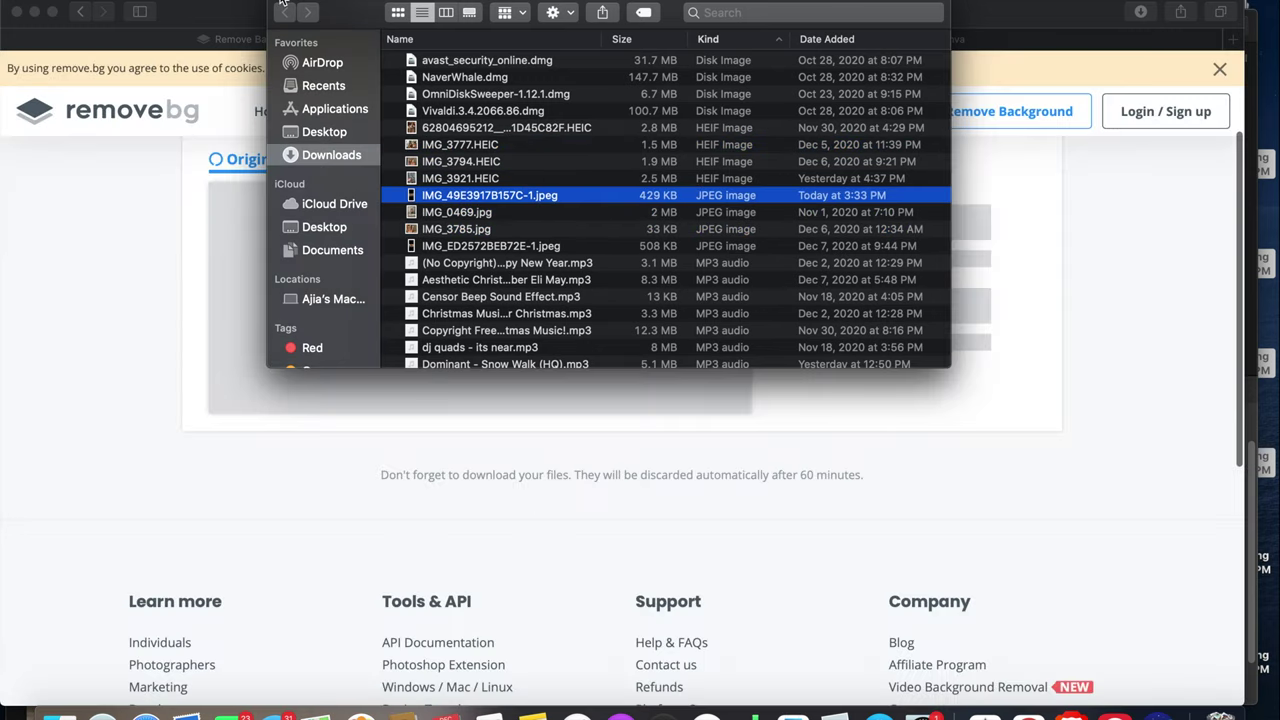
pyautogui.press('super+w')
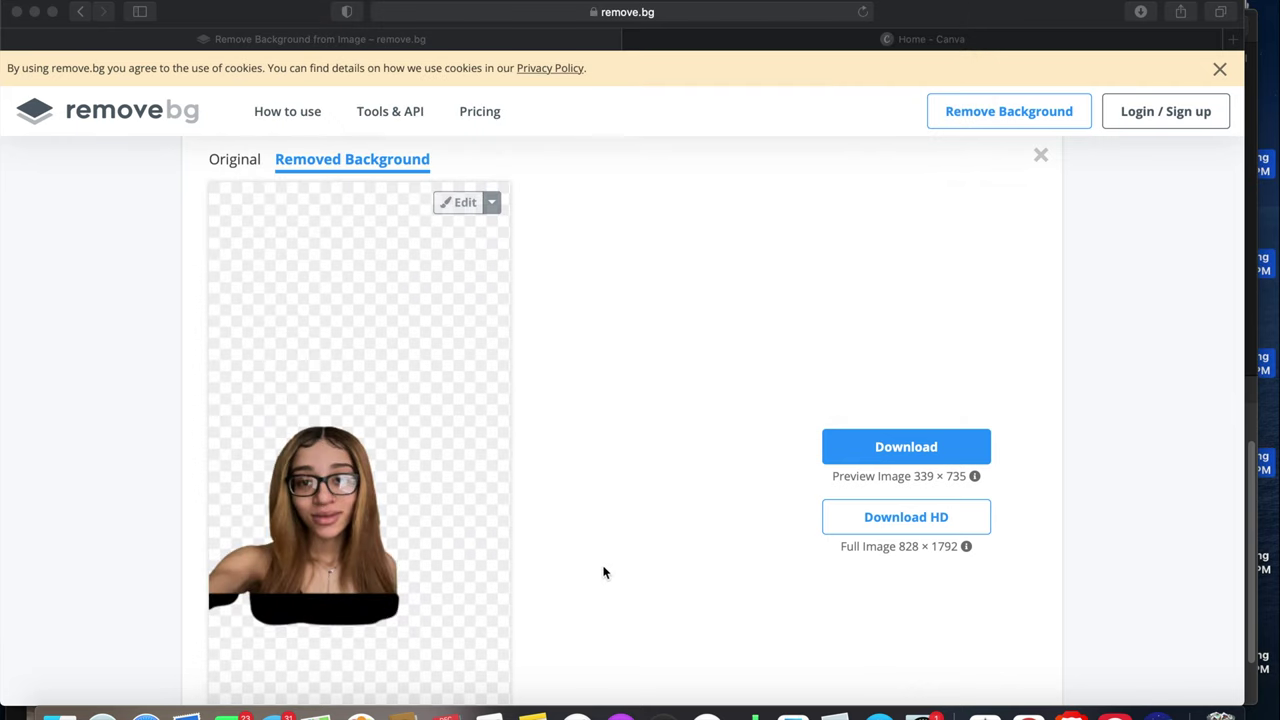
# Step: Download the background-free cut-out and drop it into the Canva YouTube thumbnail design
pyautogui.click(929, 445)
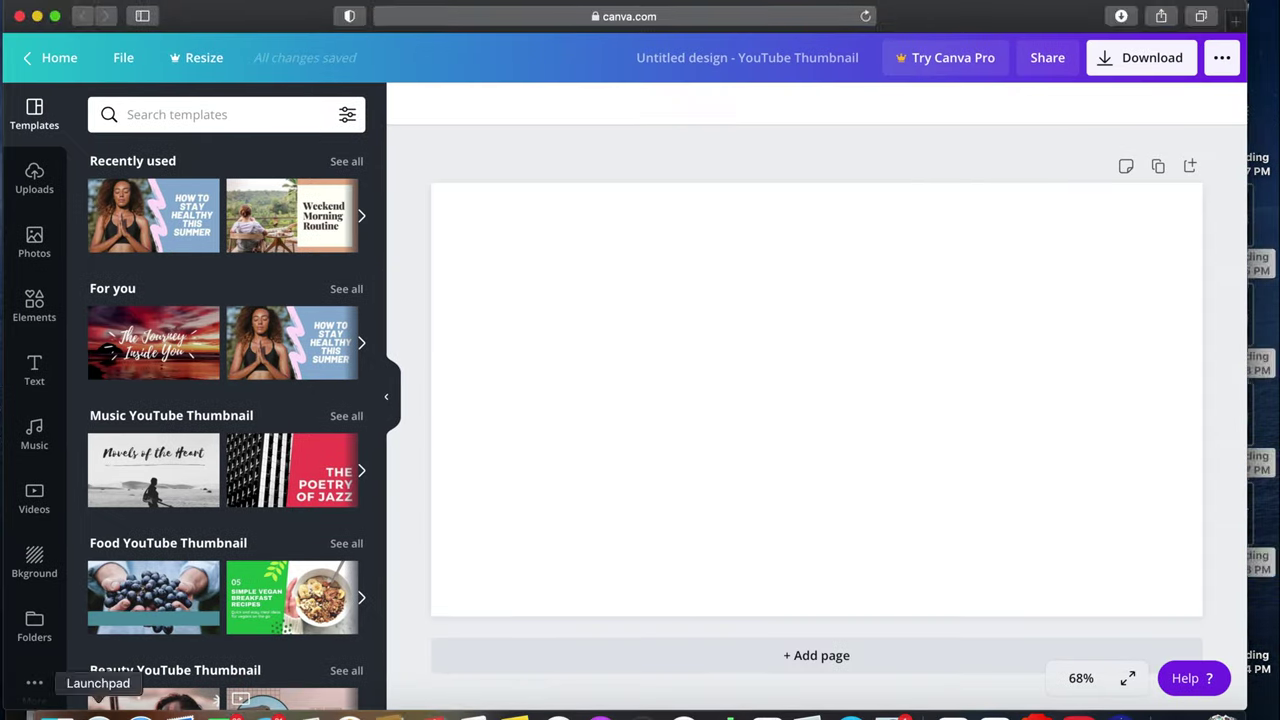
pyautogui.click(60, 714)
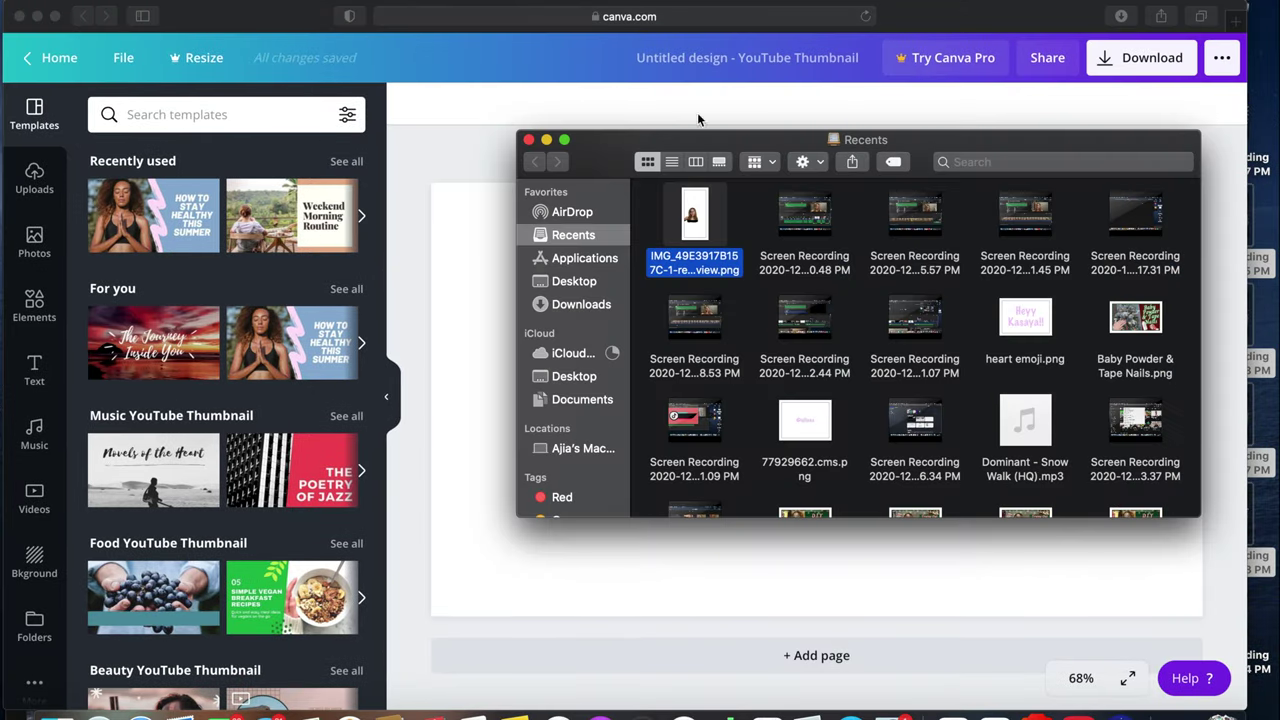
pyautogui.moveTo(694, 222); pyautogui.dragTo(911, 449)
# Step: Trim and enlarge the cut-out on the page, then search Google for 'imovie logo png'
pyautogui.moveTo(820, 529); pyautogui.dragTo(811, 432)
pyautogui.moveTo(876, 266); pyautogui.dragTo(1072, 118)
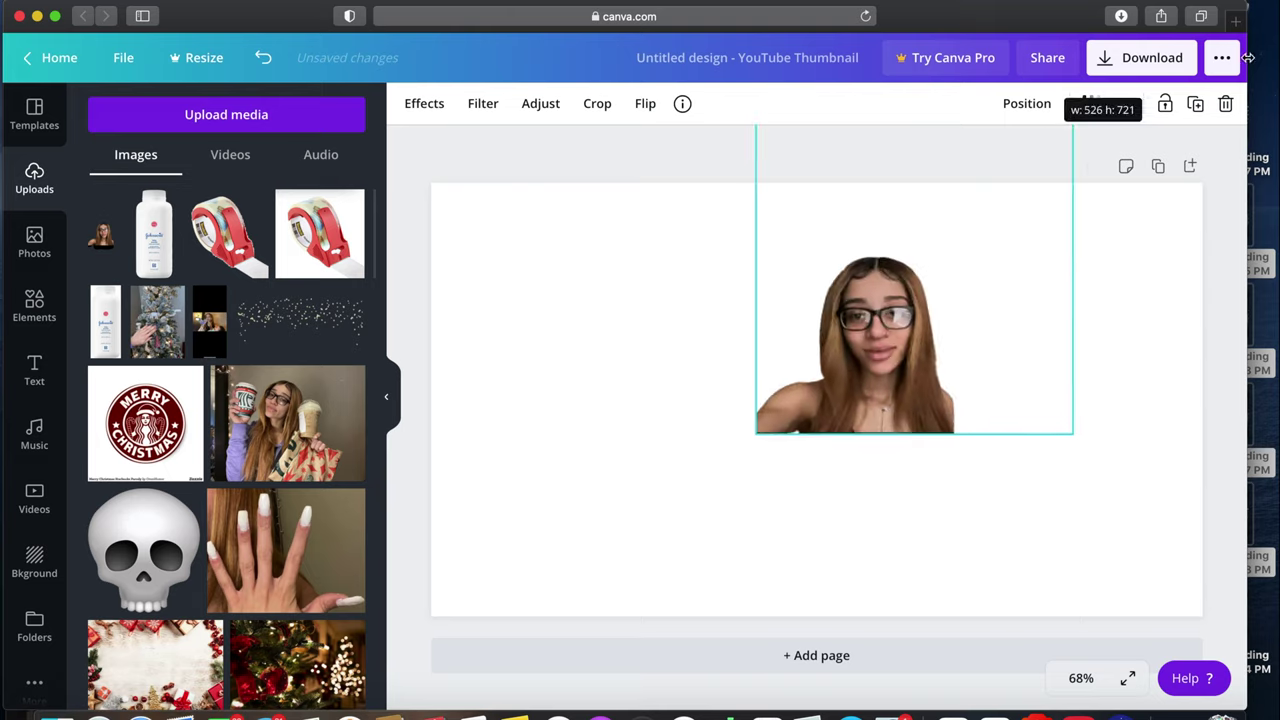
pyautogui.moveTo(910, 398); pyautogui.dragTo(674, 440)
pyautogui.moveTo(831, 431); pyautogui.dragTo(1017, 354)
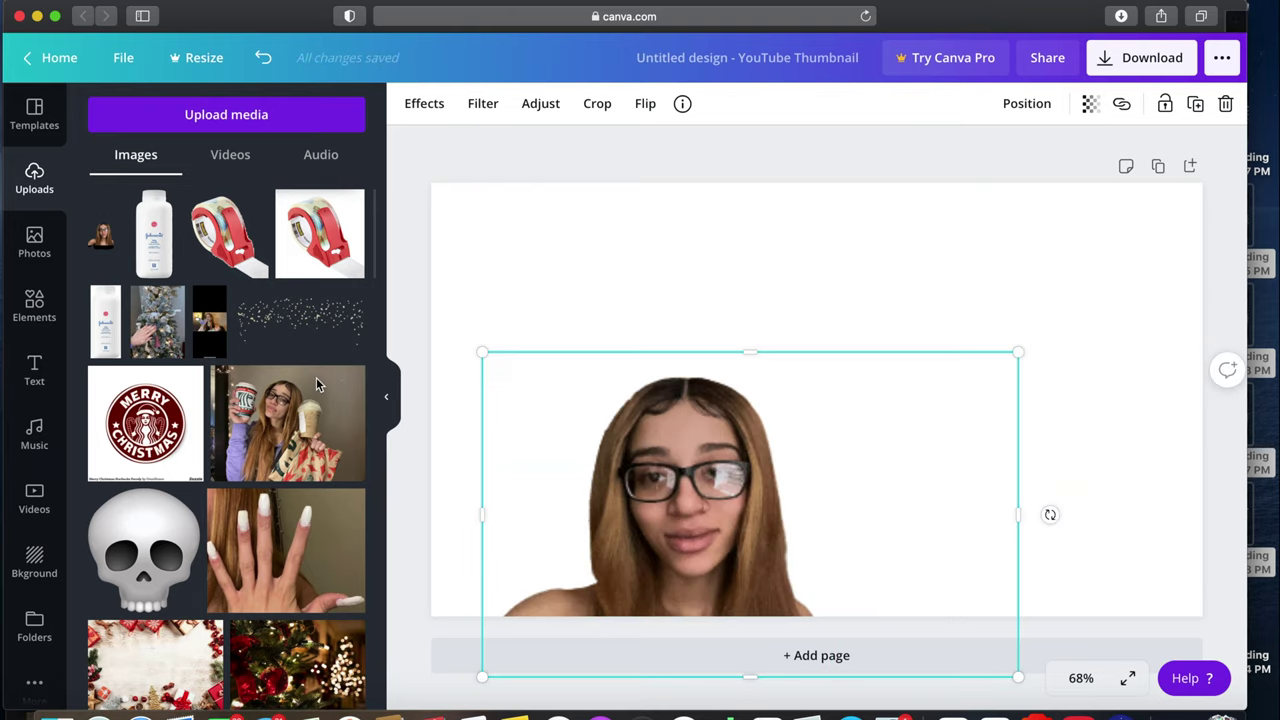
pyautogui.write('imovie lo')
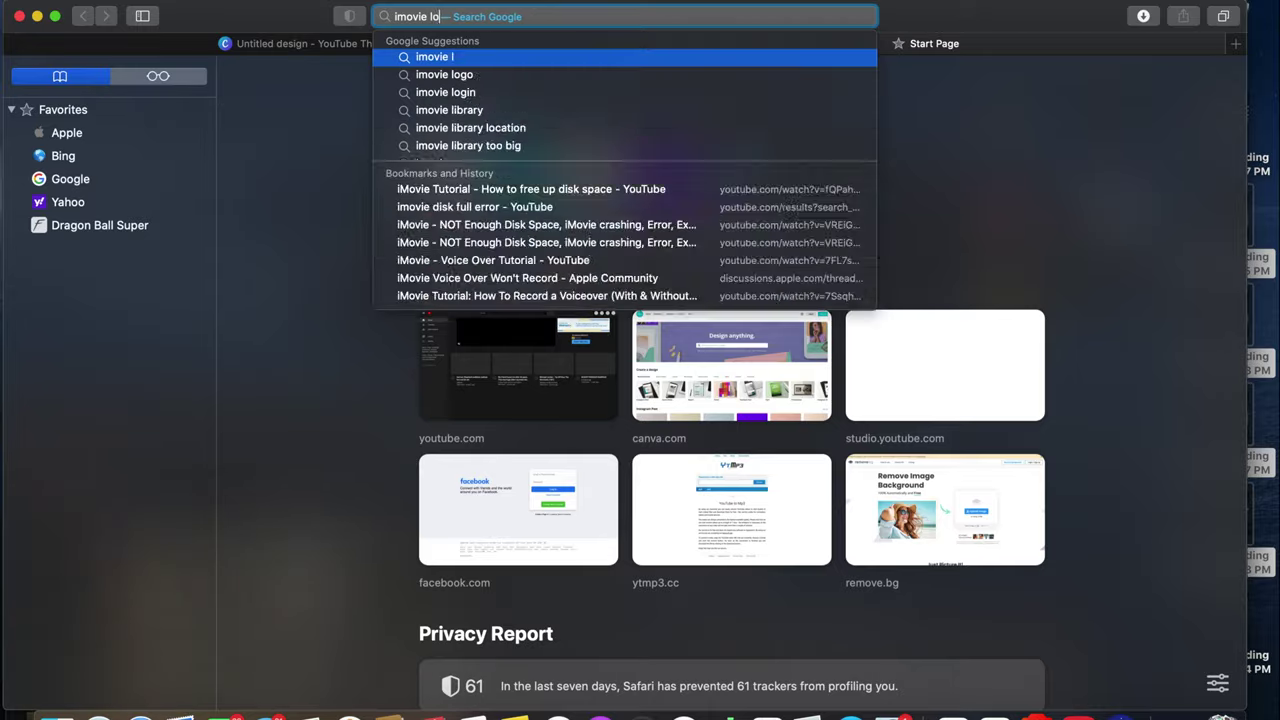
pyautogui.write('go png')
pyautogui.press('Return')
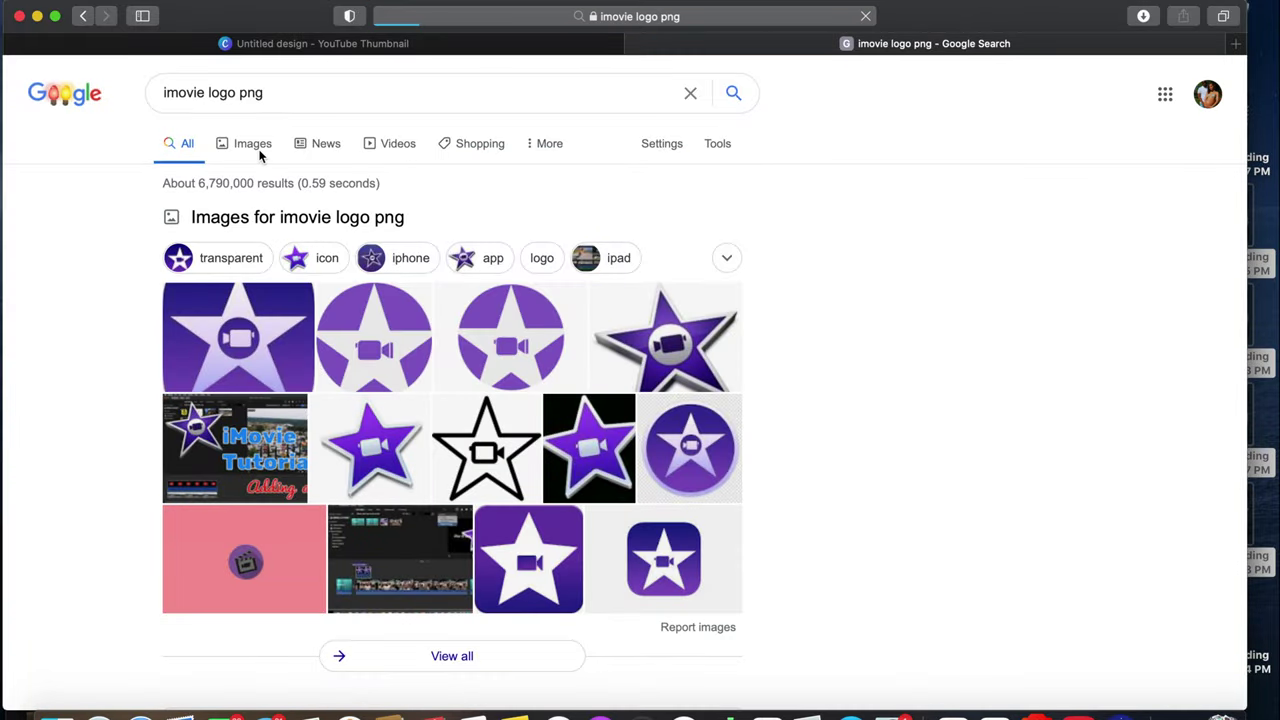
# Step: Browse the Google Images results for the iMovie logo and move the logo lower on the design
pyautogui.click(253, 142)
pyautogui.scroll(-8, 1062, 20)
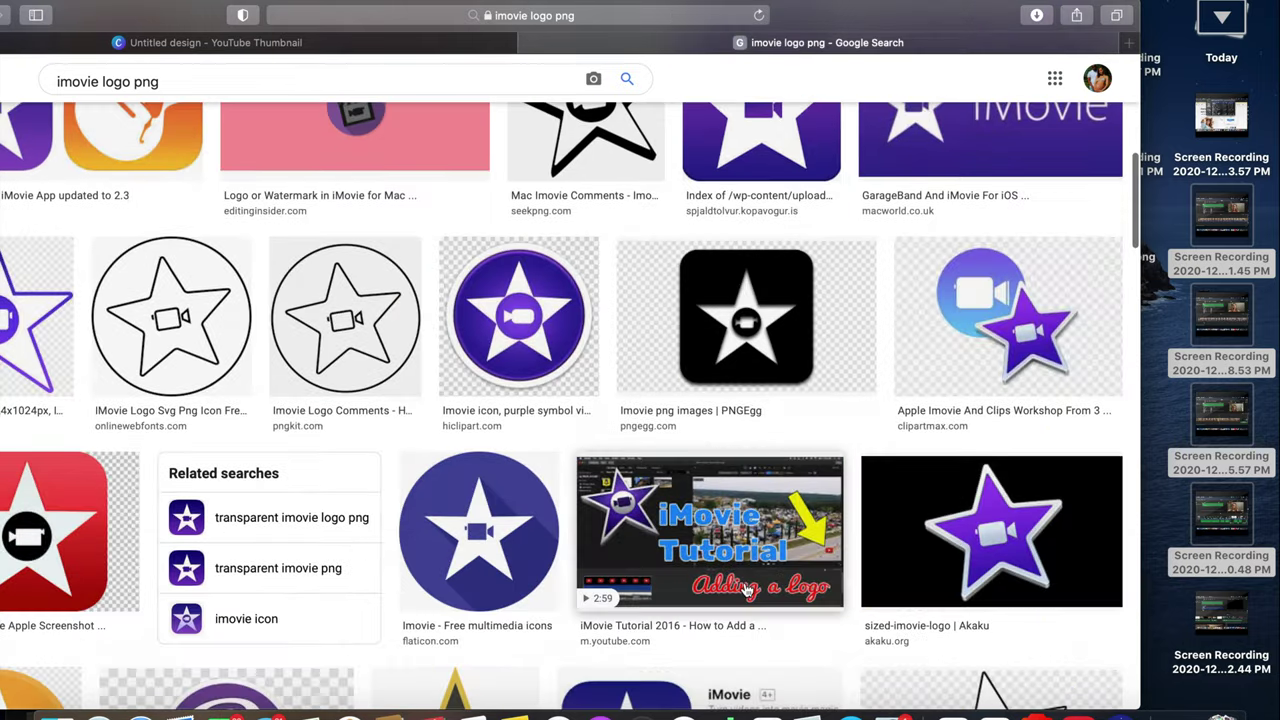
pyautogui.scroll(5, 897, 15)
pyautogui.scroll(-2, 850, 170)
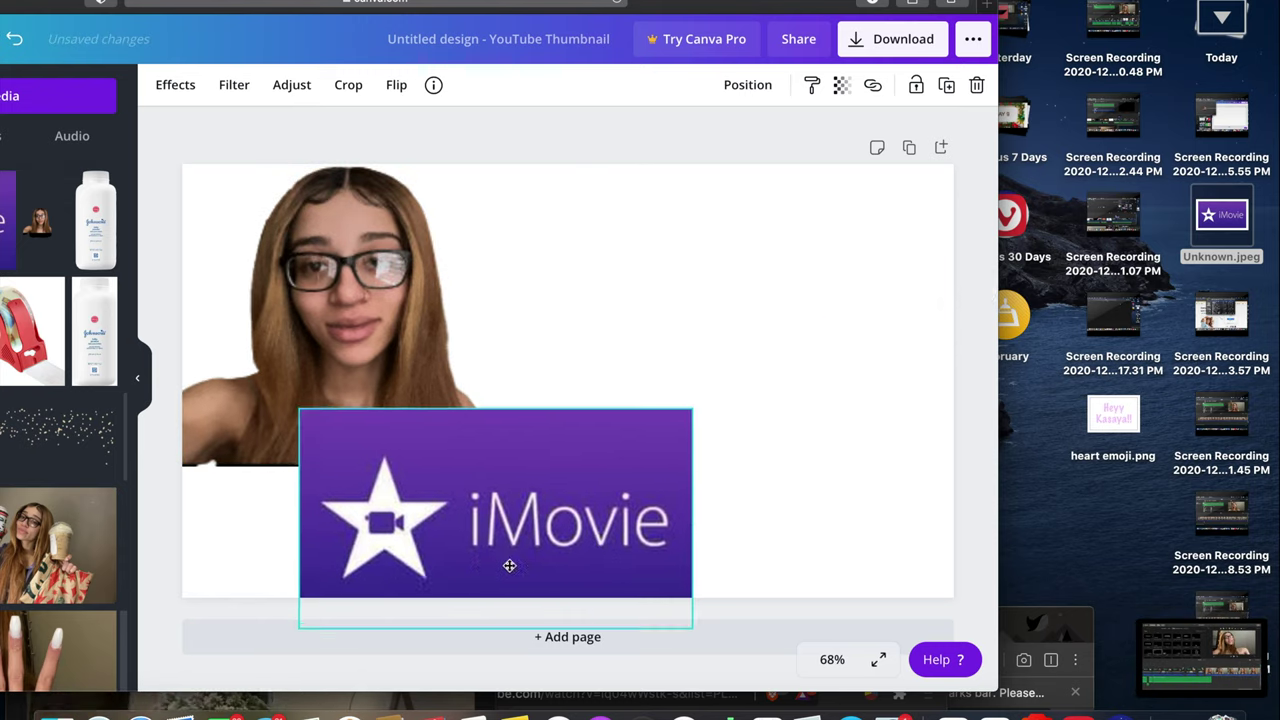
pyautogui.moveTo(509, 563); pyautogui.dragTo(580, 621)
# Step: Resize and shift the iMovie screenshot left and down, and shorten the cut-out from the bottom
pyautogui.click(400, 405)
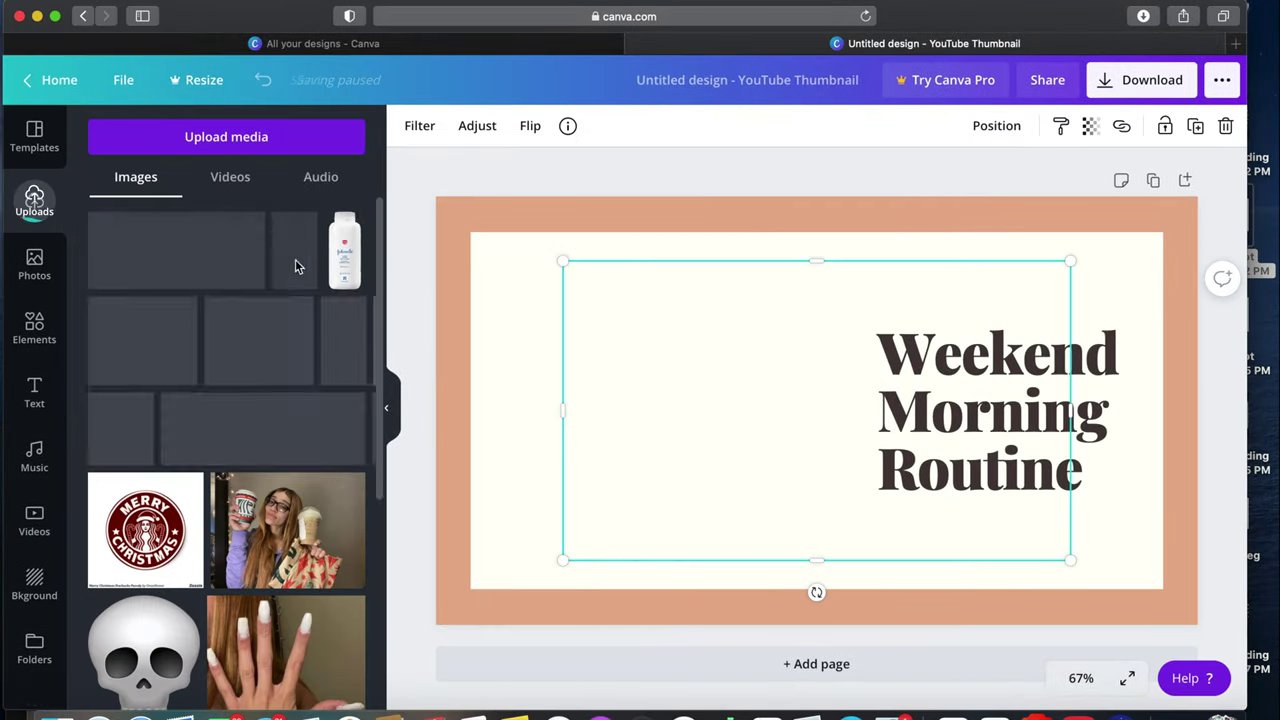
pyautogui.moveTo(820, 450); pyautogui.dragTo(680, 440)
pyautogui.moveTo(923, 271); pyautogui.dragTo(986, 223)
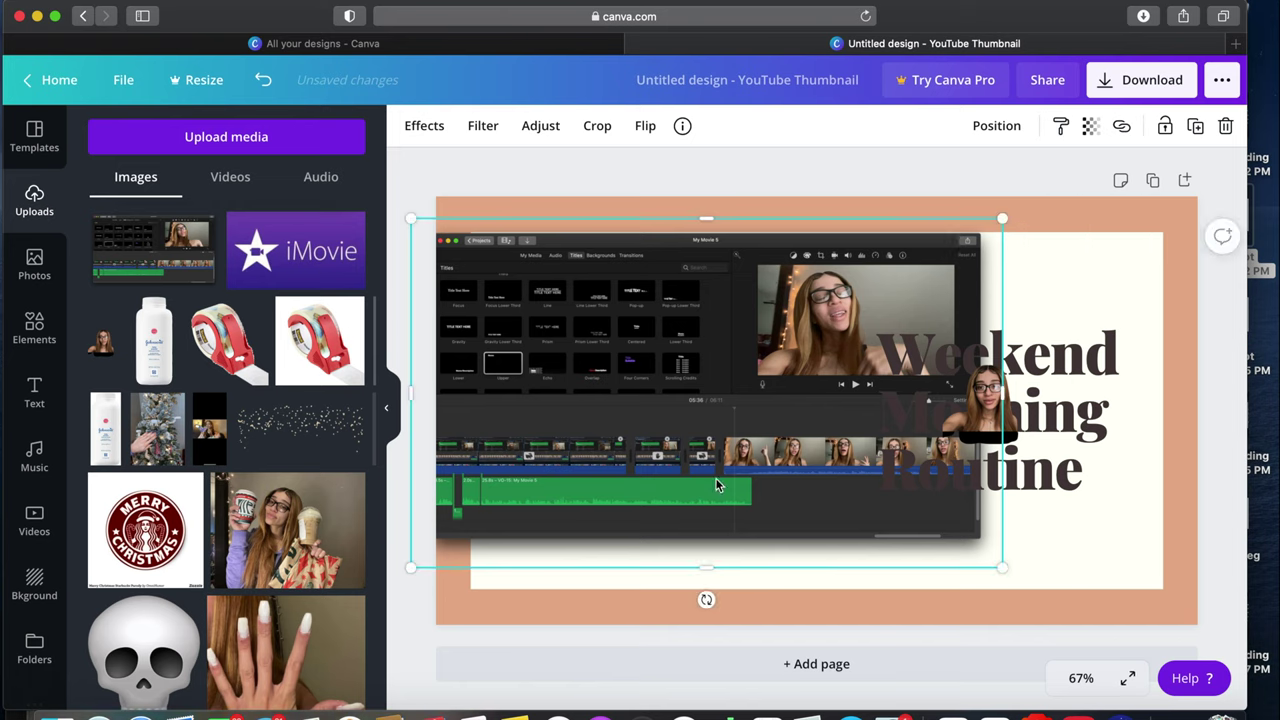
pyautogui.moveTo(714, 486); pyautogui.dragTo(665, 525)
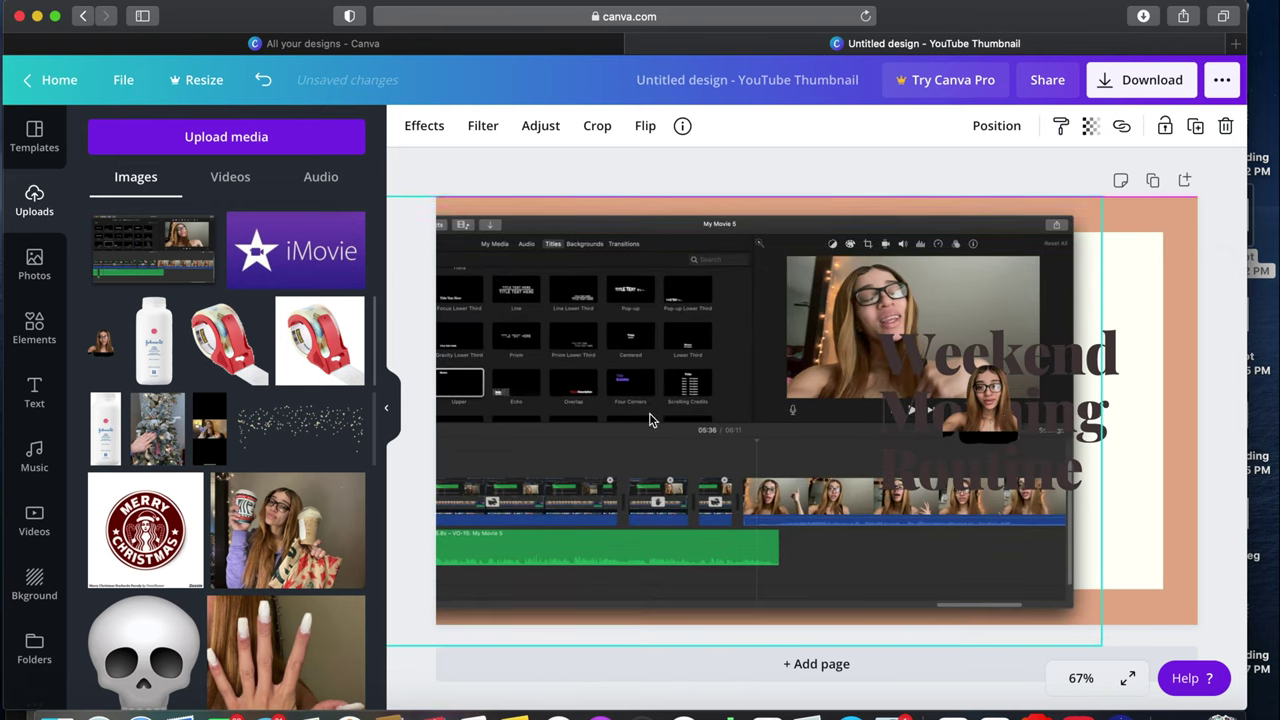
pyautogui.click(851, 420)
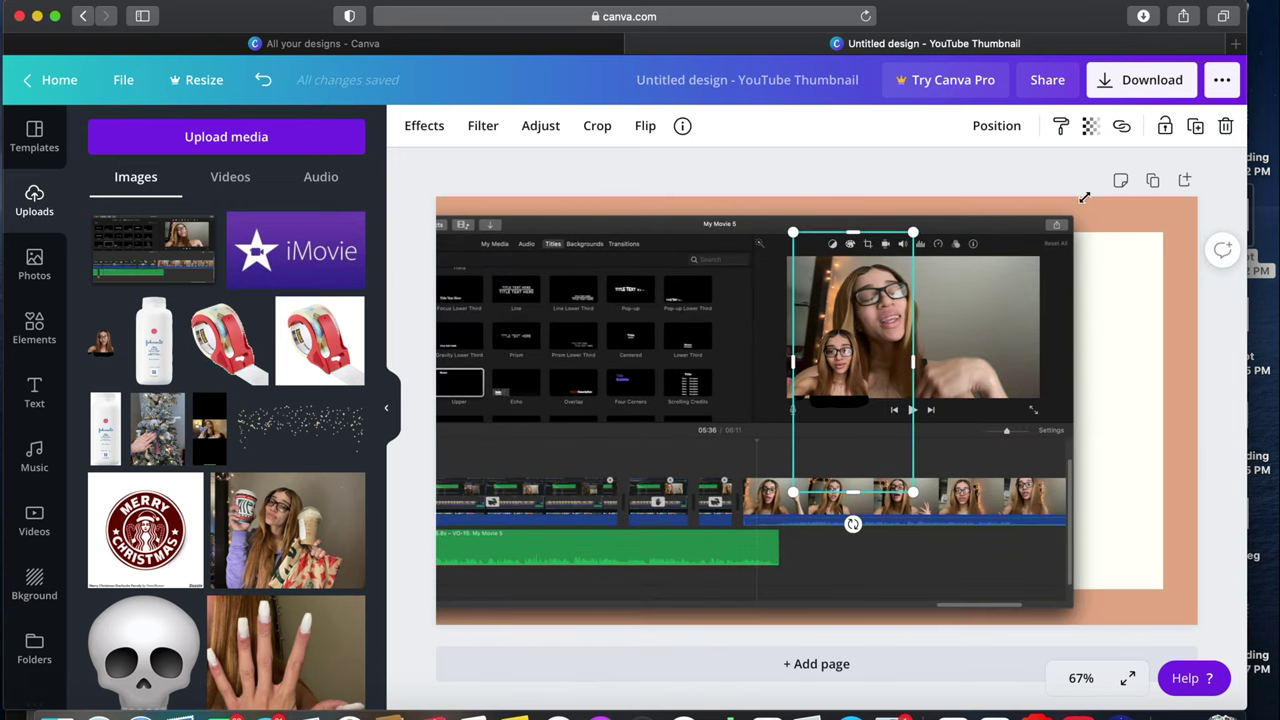
pyautogui.moveTo(851, 523); pyautogui.dragTo(912, 368)
# Step: Make the page background green and the cream panel behind the screenshot dark red
pyautogui.click(1175, 302)
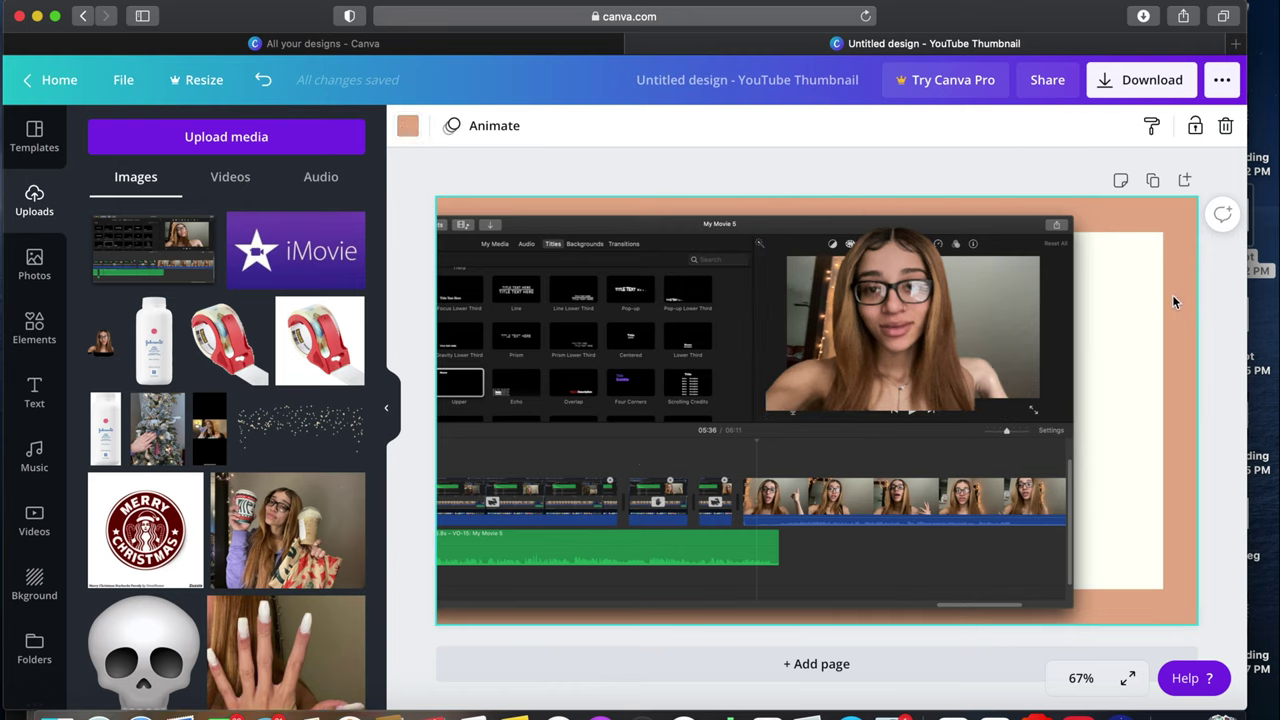
pyautogui.click(407, 125)
pyautogui.click(107, 219)
pyautogui.click(277, 297)
pyautogui.click(900, 330)
pyautogui.click(1120, 400)
pyautogui.click(407, 125)
pyautogui.click(107, 219)
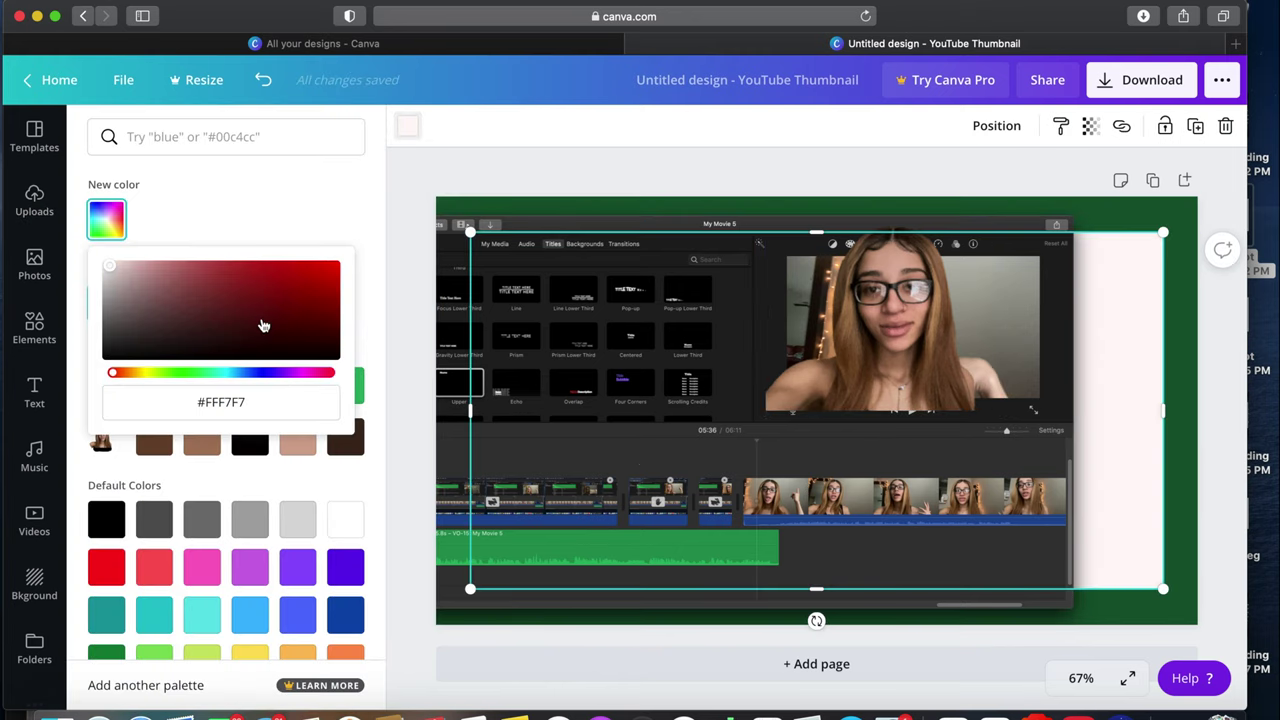
pyautogui.click(263, 325)
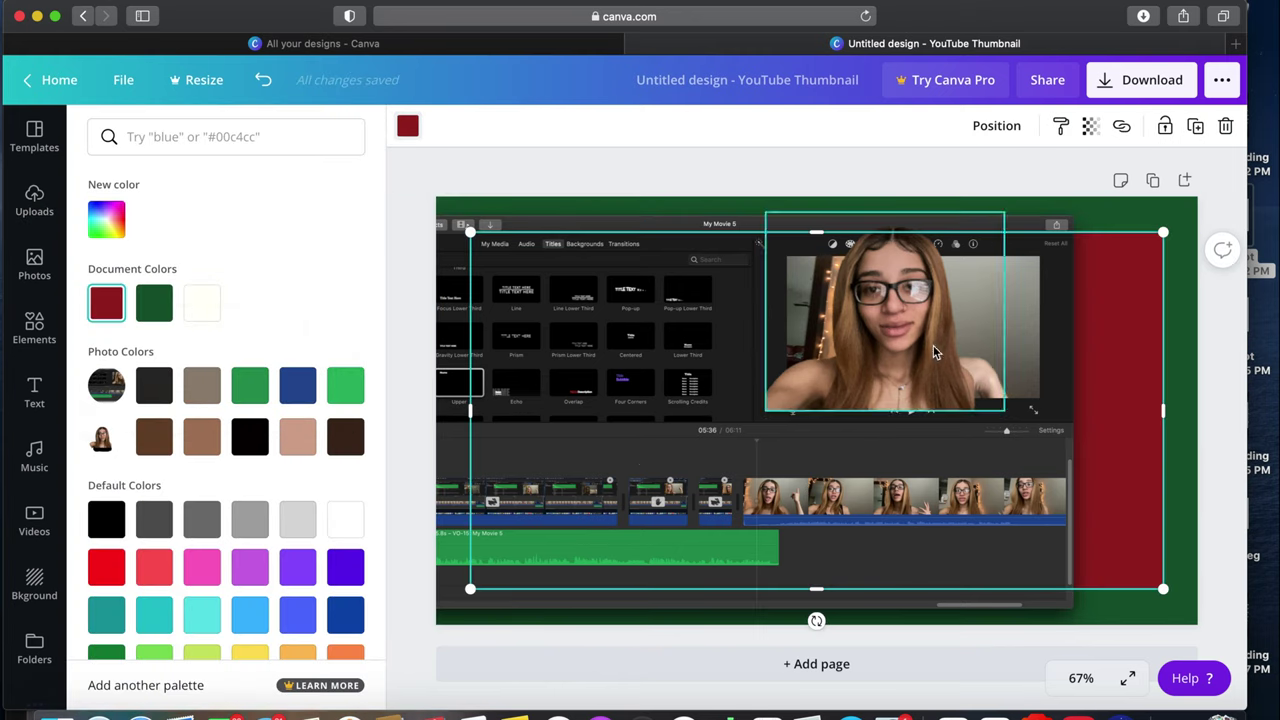
# Step: Add the vertical vlogmasday9 title text and delete a misplaced green bar
pyautogui.click(30, 395)
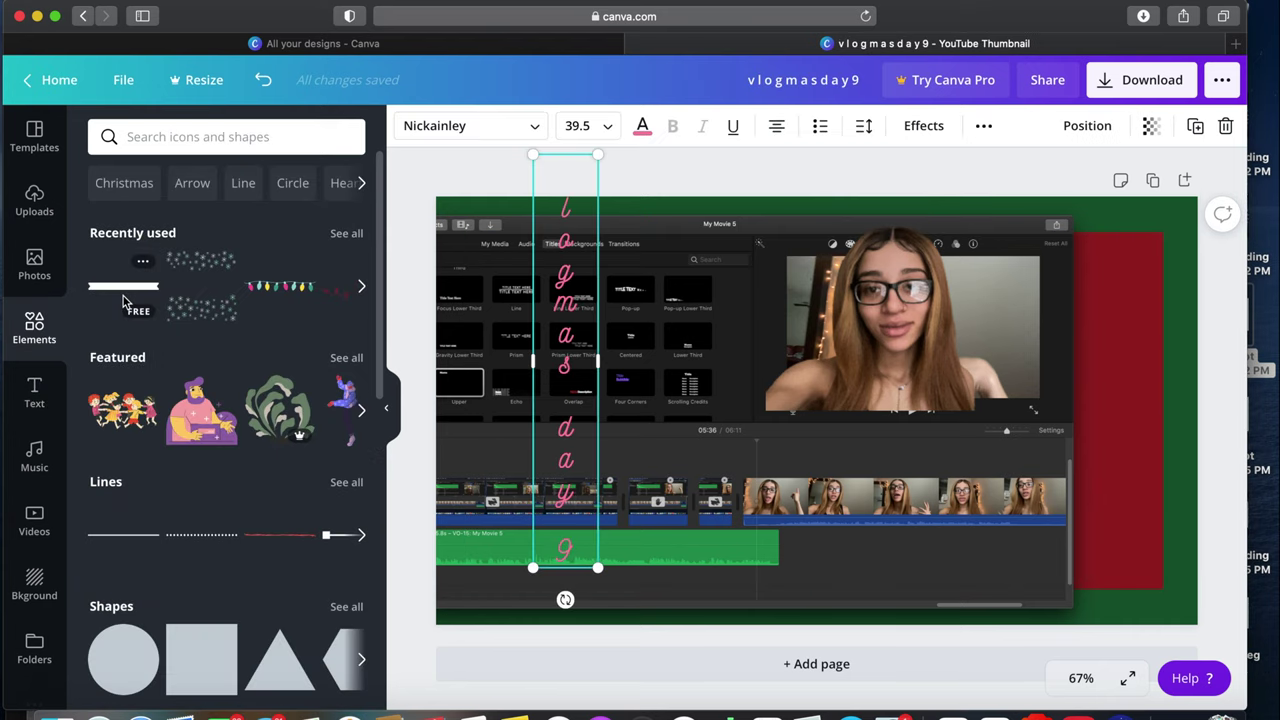
pyautogui.moveTo(123, 288); pyautogui.dragTo(610, 500)
pyautogui.press('Delete')
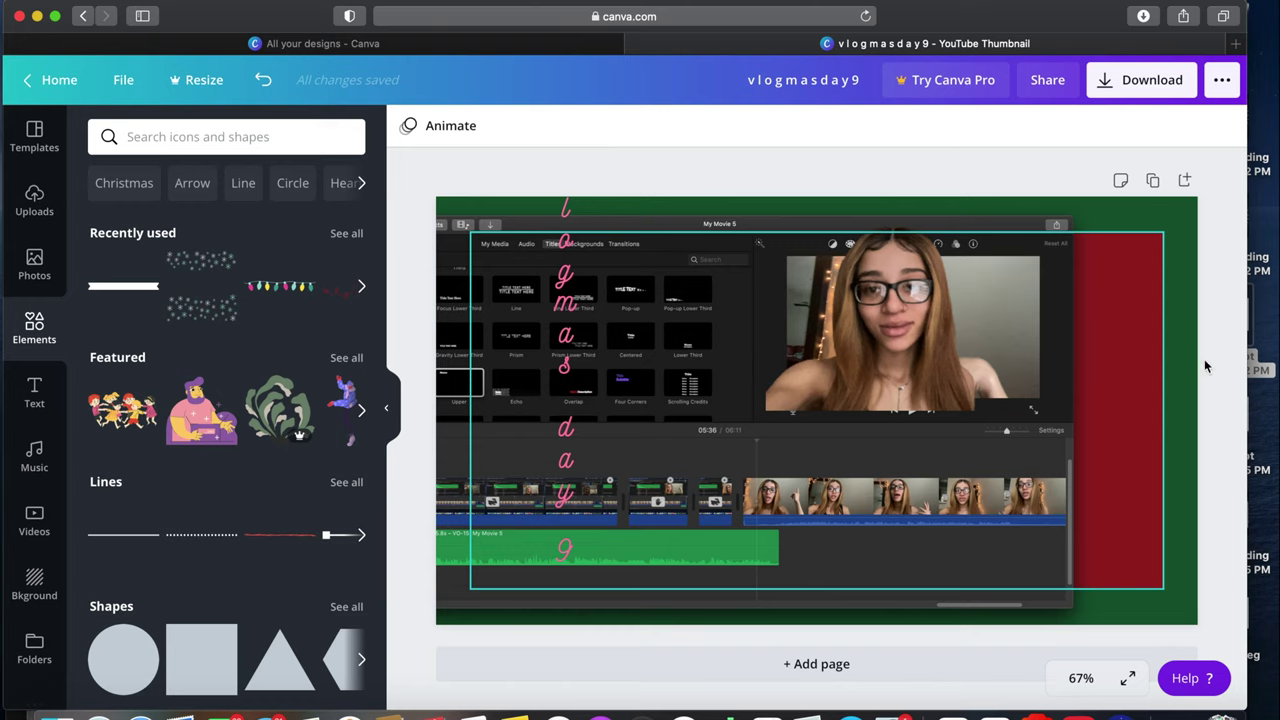
# Step: Stretch a green bar and rotate it upright along the thumbnail's left side
pyautogui.click(950, 473)
pyautogui.moveTo(613, 381); pyautogui.dragTo(645, 386)
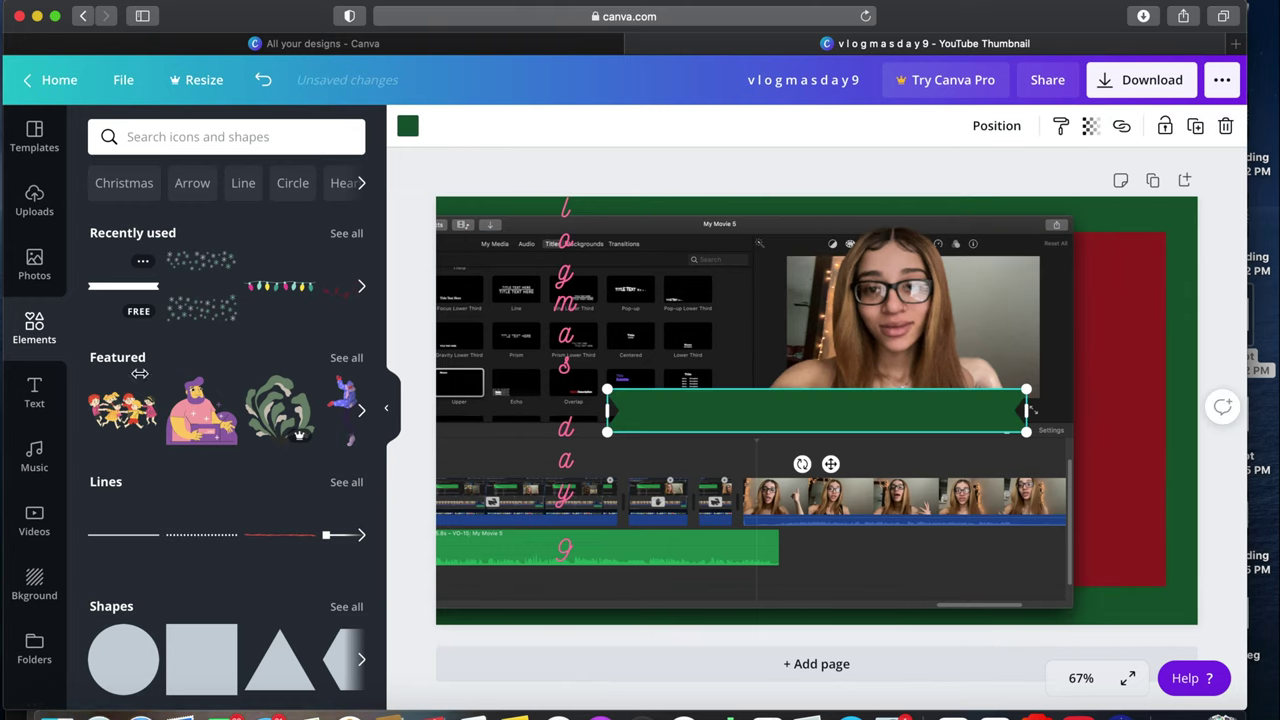
pyautogui.moveTo(139, 373); pyautogui.dragTo(141, 374)
pyautogui.moveTo(568, 463); pyautogui.dragTo(447, 427)
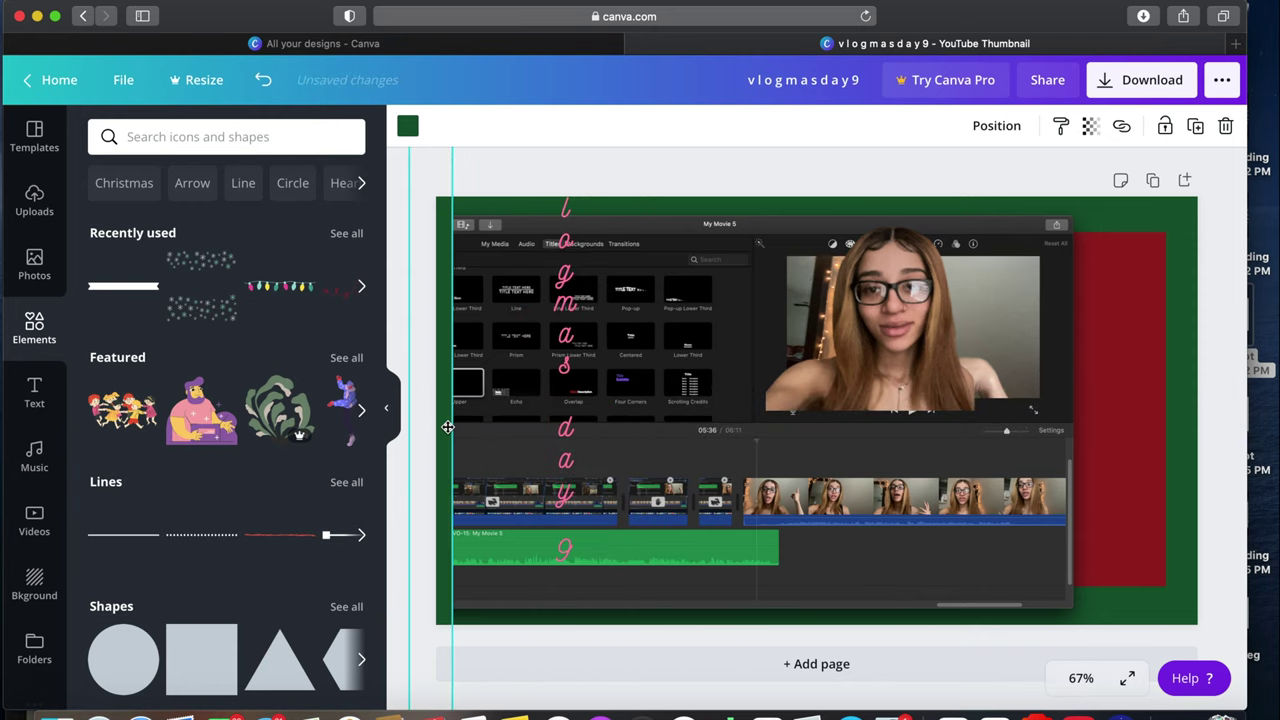
# Step: Move the vertical vlogmasday9 text onto the left-edge bar and open its text colour choices
pyautogui.click(565, 443)
pyautogui.moveTo(565, 443); pyautogui.dragTo(457, 490)
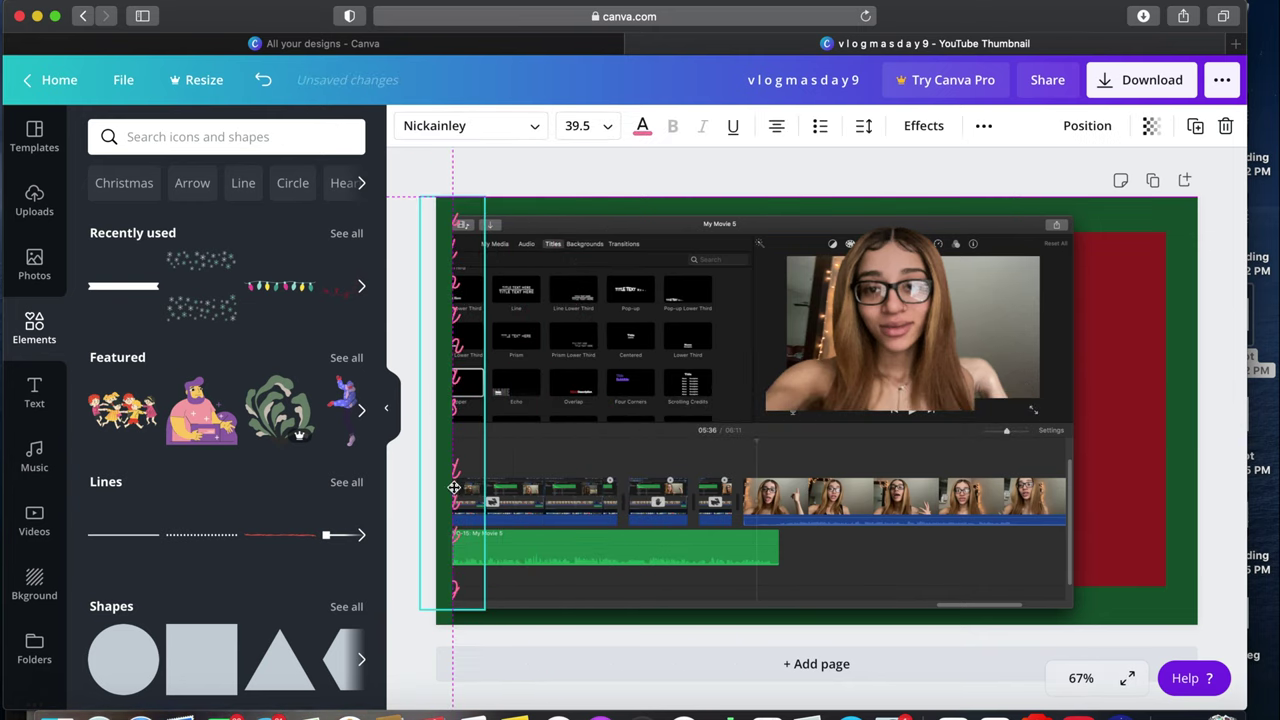
pyautogui.click(1104, 132)
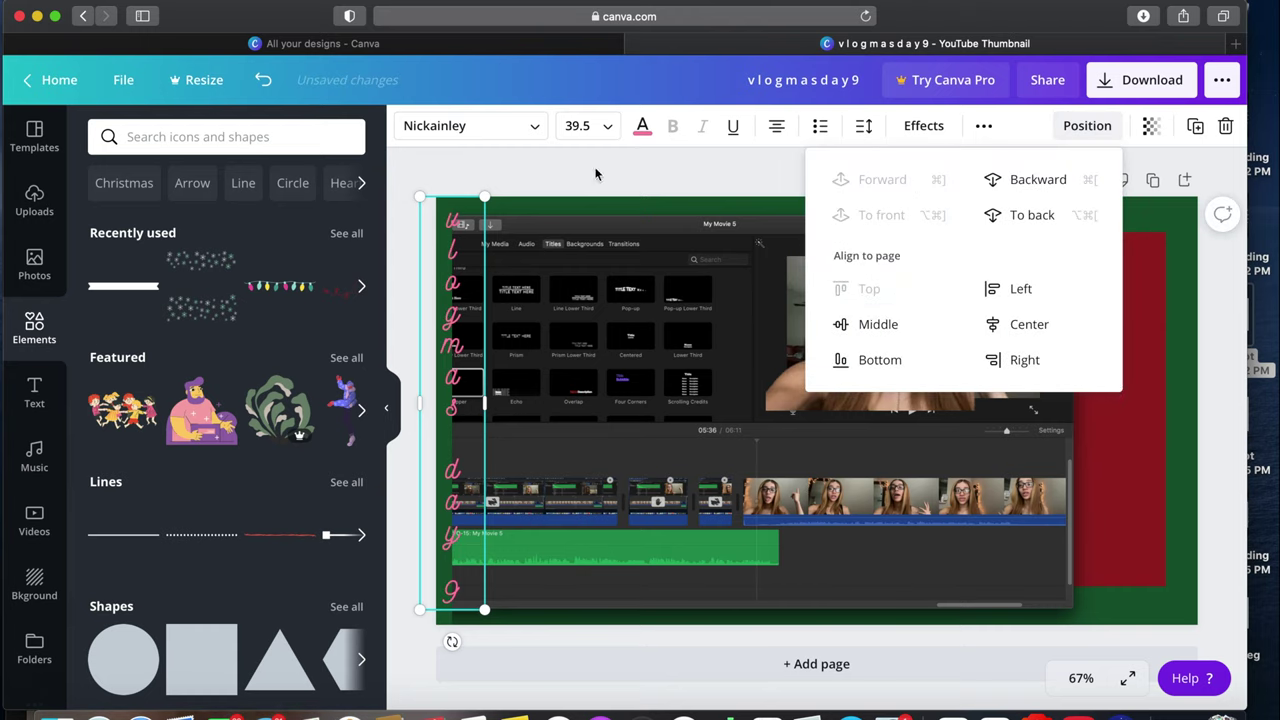
pyautogui.click(642, 125)
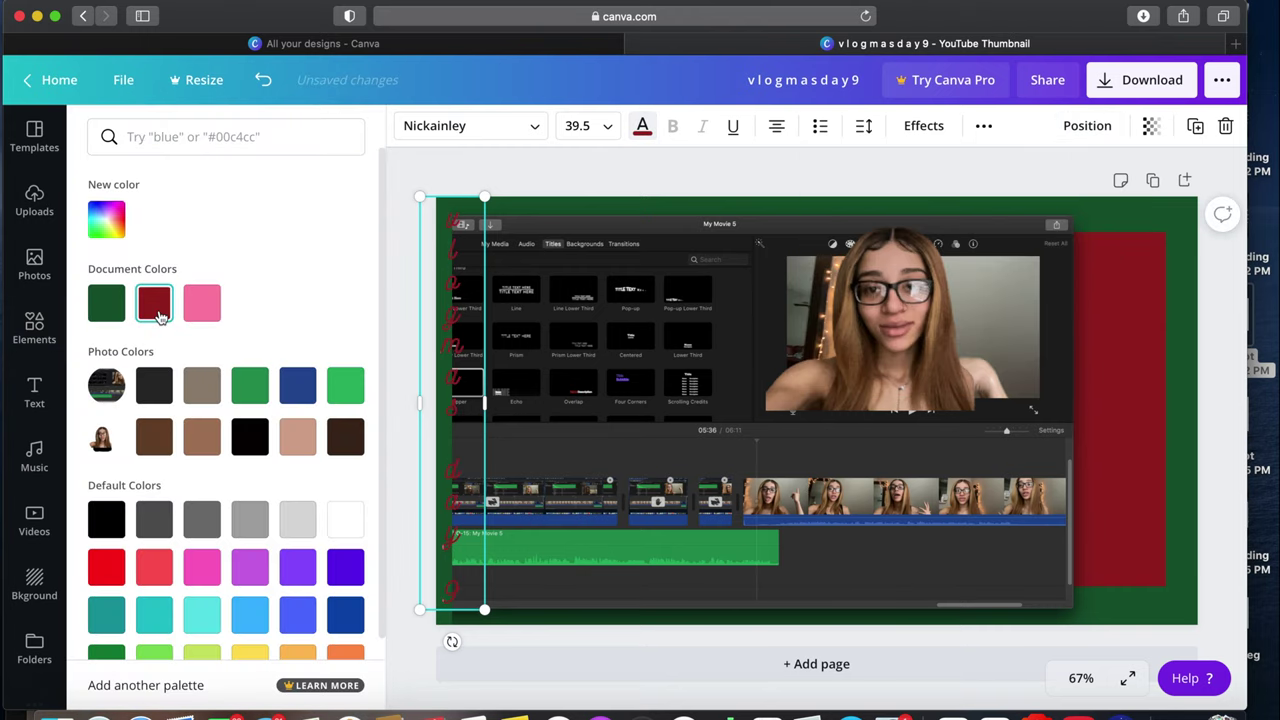